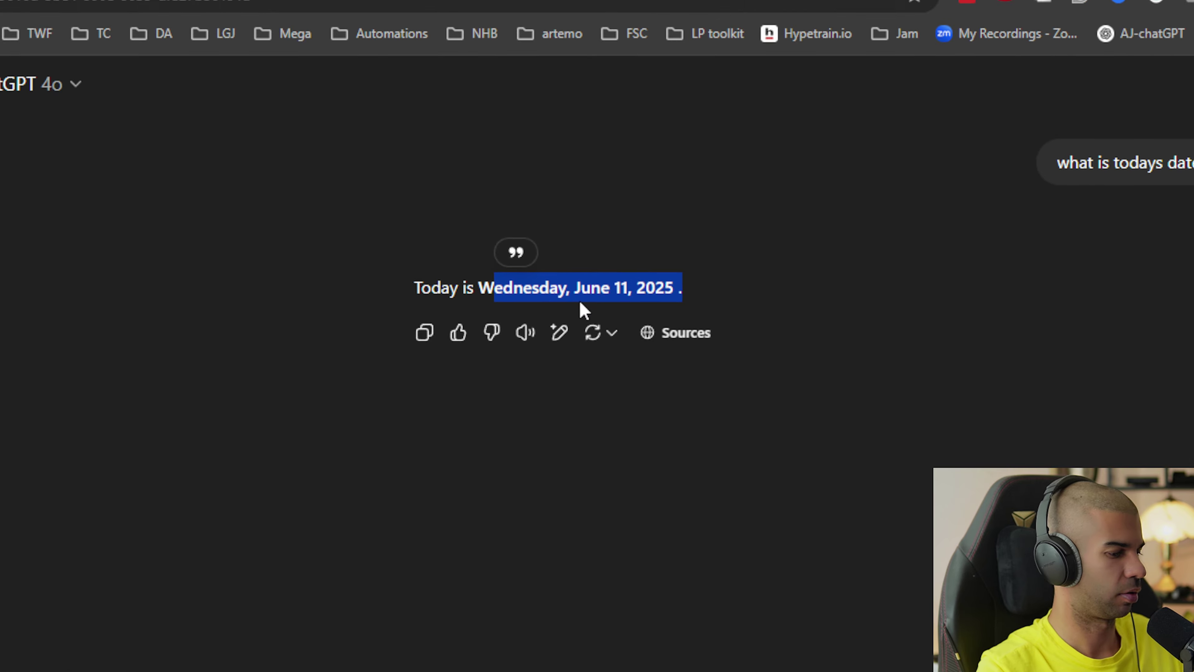
Step: Copy the question "what is todays date" from the earlier chat and submit it in the new chat
key(ctrl+Tab)
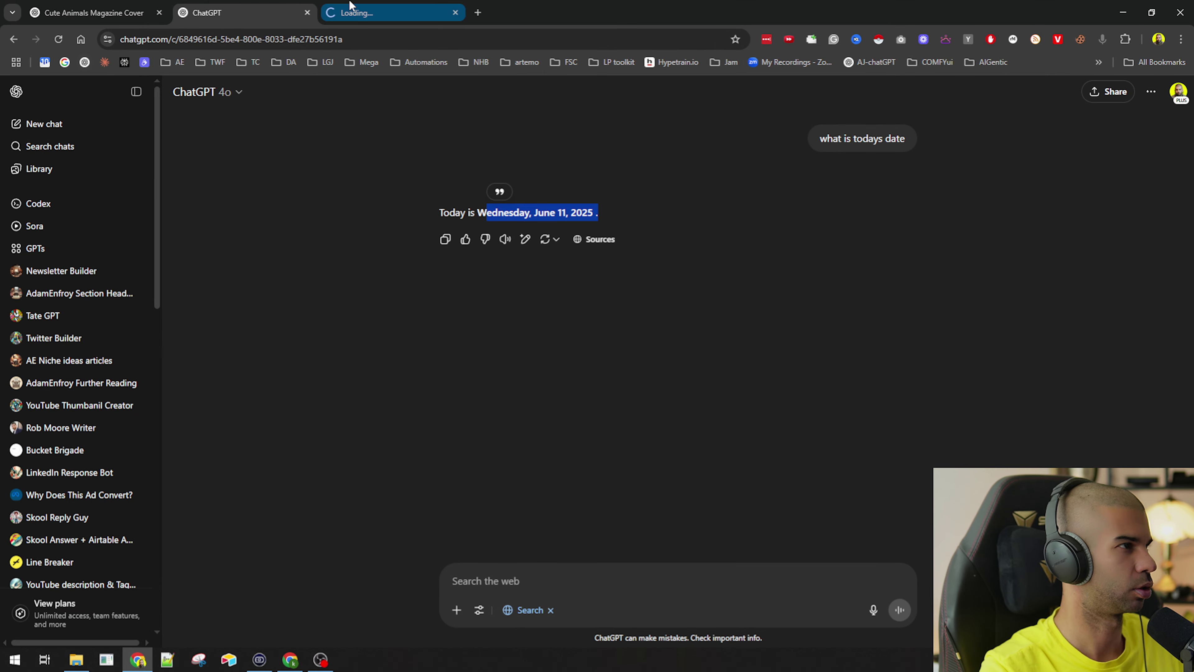
click(259, 7)
triple_click(519, 213)
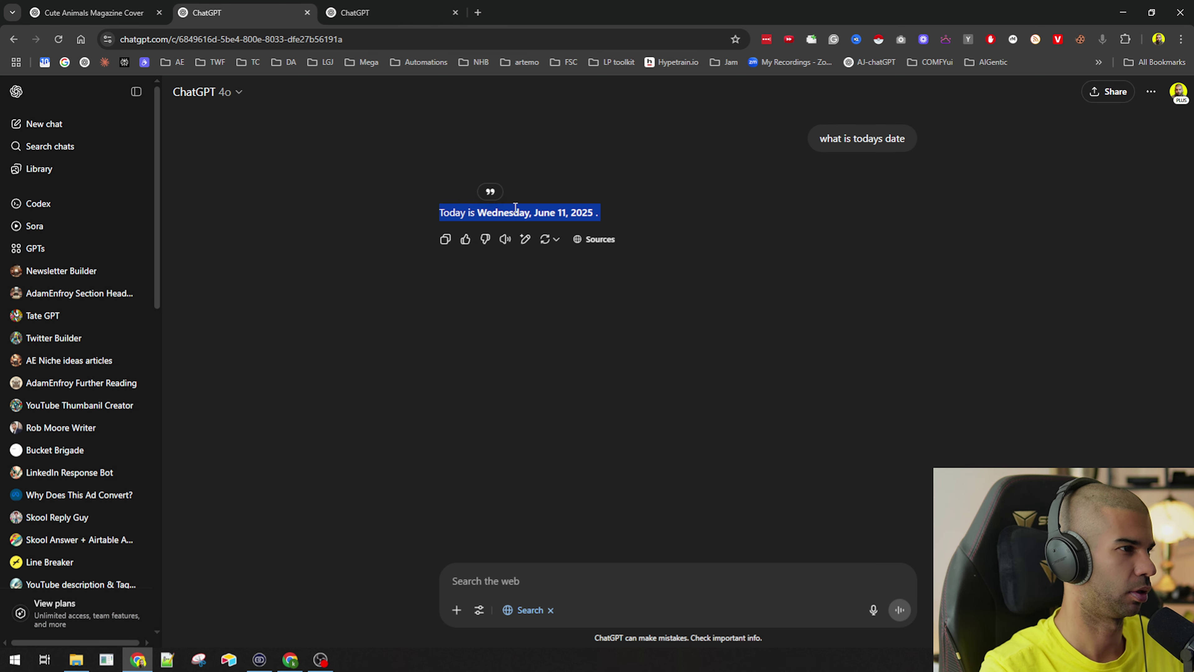
triple_click(871, 134)
key(ctrl+c)
key(ctrl+Tab)
key(ctrl+v)
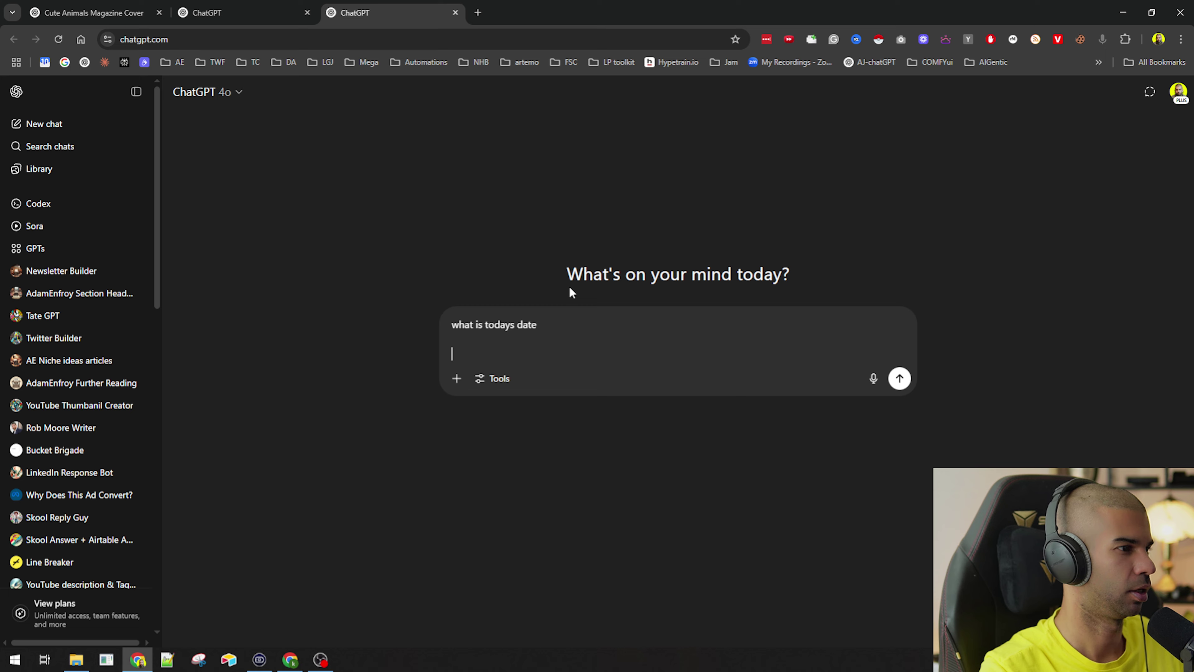
key(Return)
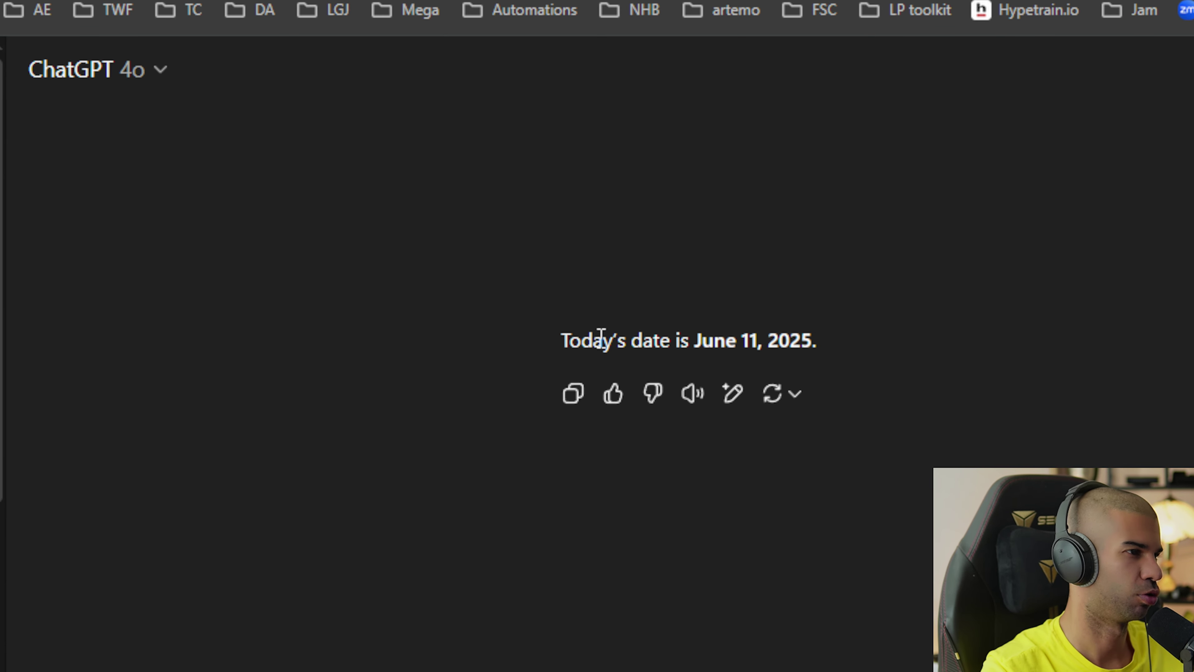
Step: Review the available chat tools and highlight the date in the reply
click(493, 610)
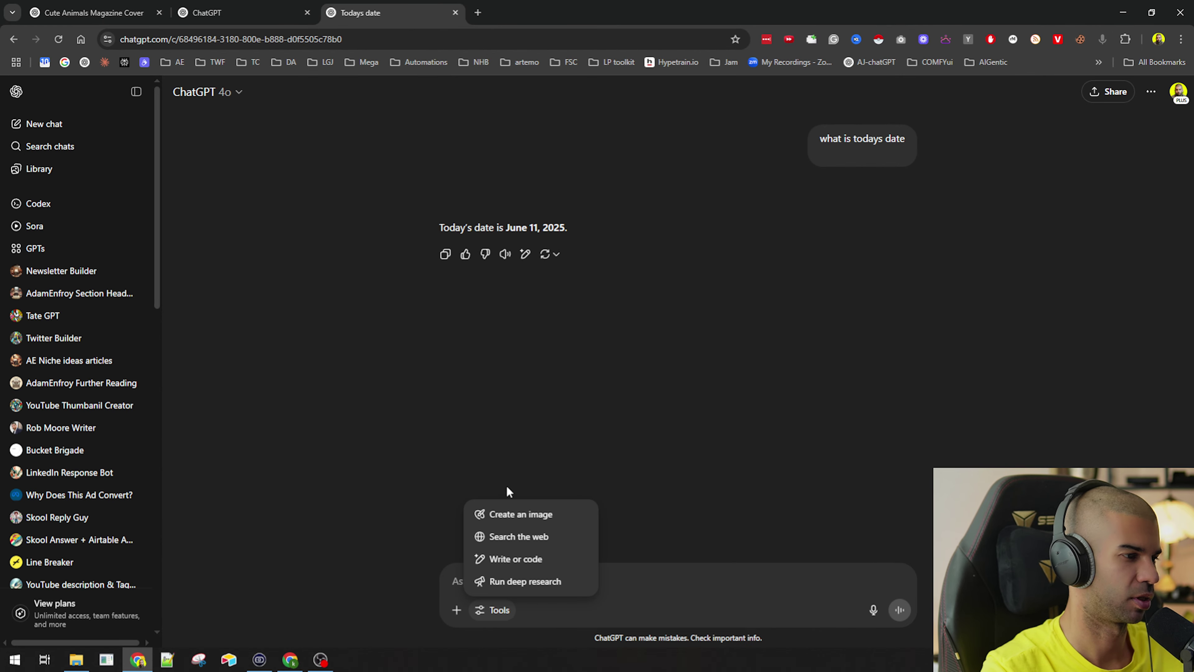
drag(481, 224, 567, 229)
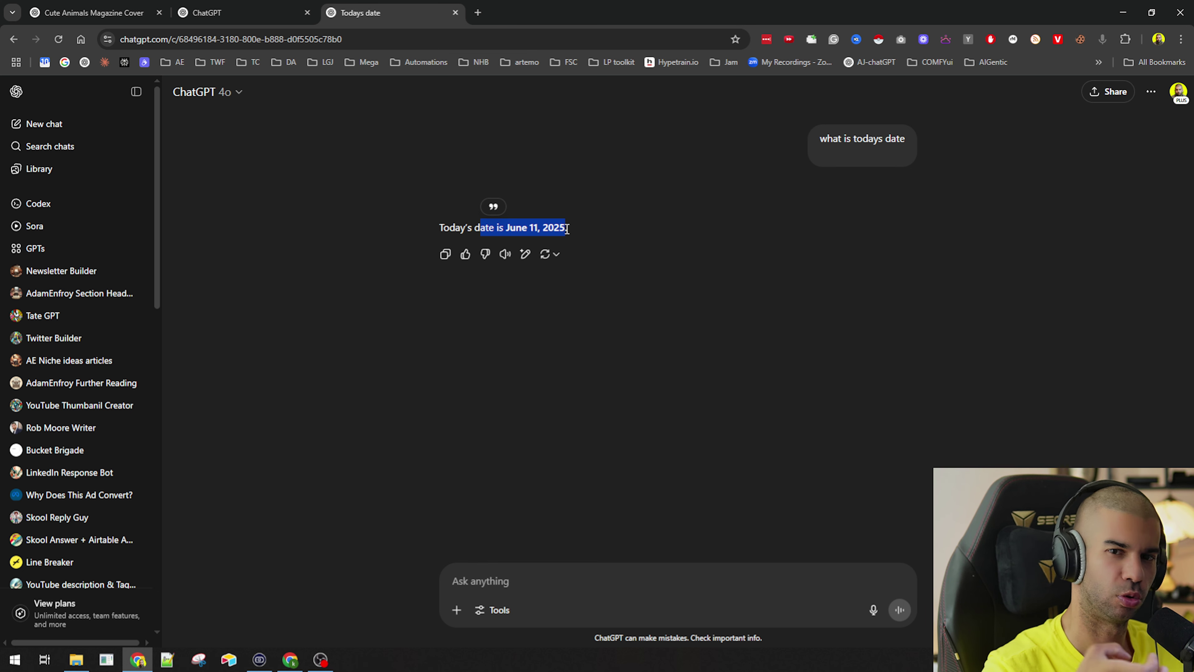
click(487, 610)
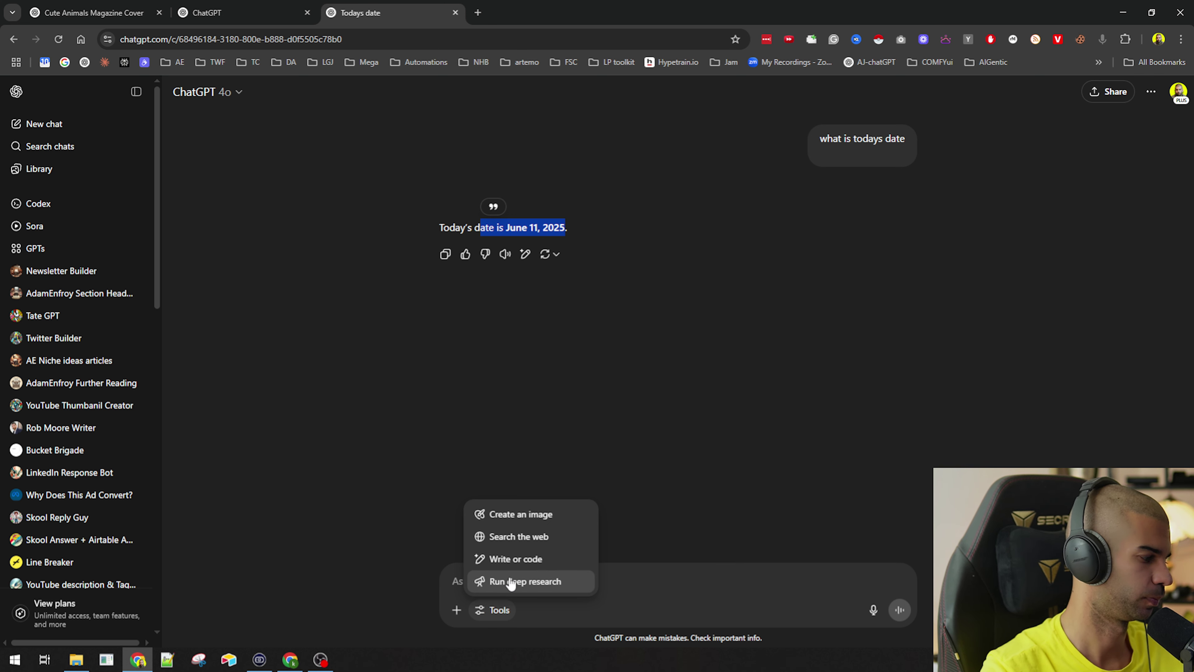
click(393, 386)
click(1179, 91)
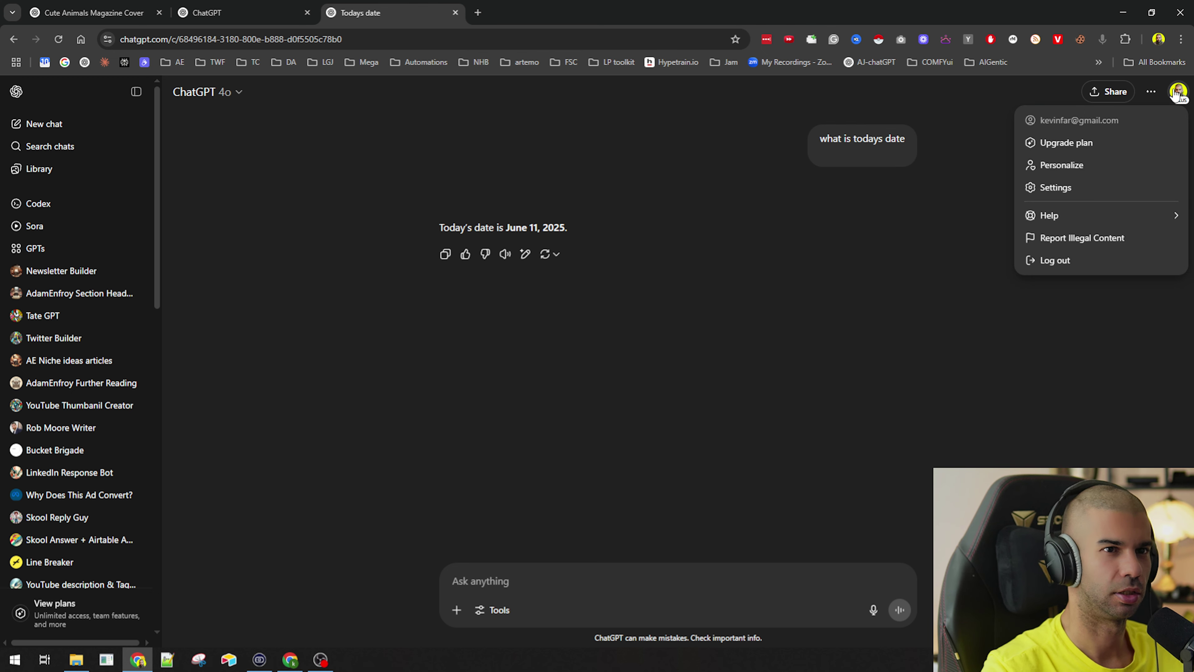
click(1063, 188)
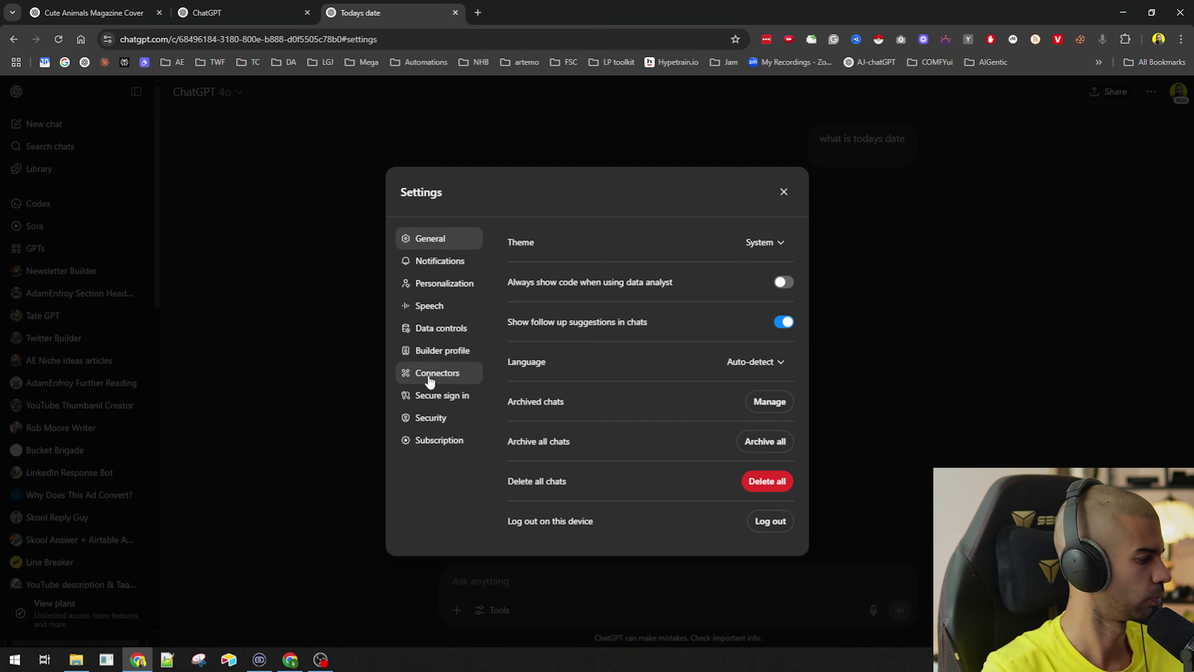
key(Escape)
Step: Turn off the Web Search capability in the advanced section of the custom instructions, save, and close the settings
click(1178, 91)
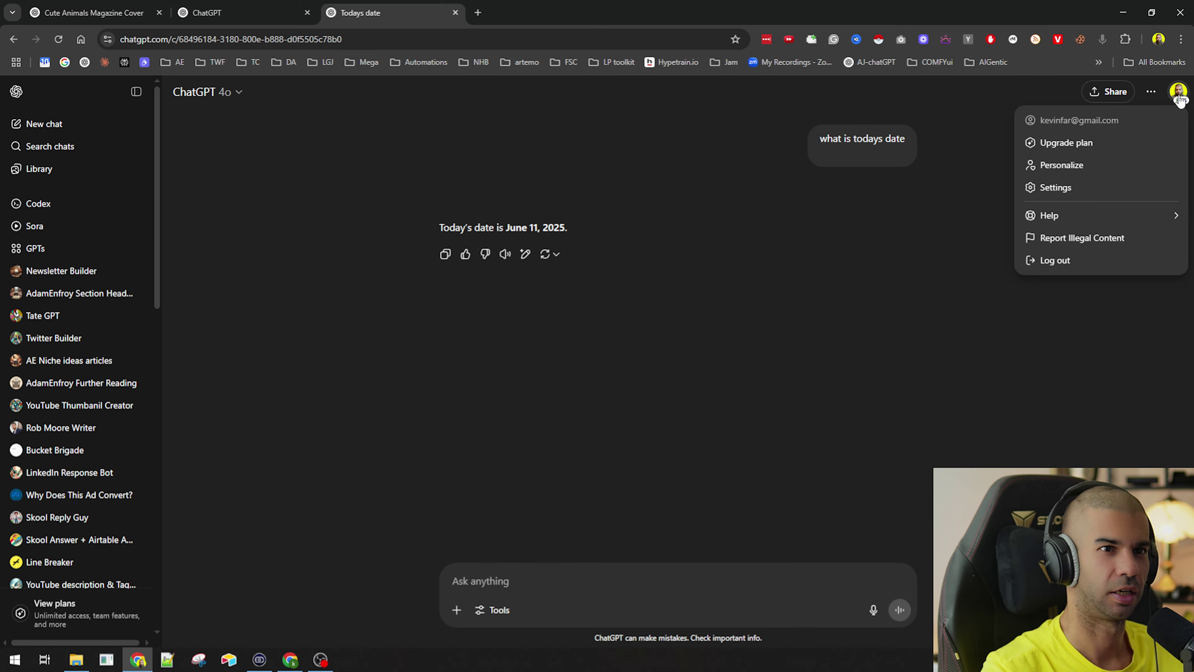
click(1062, 187)
click(431, 289)
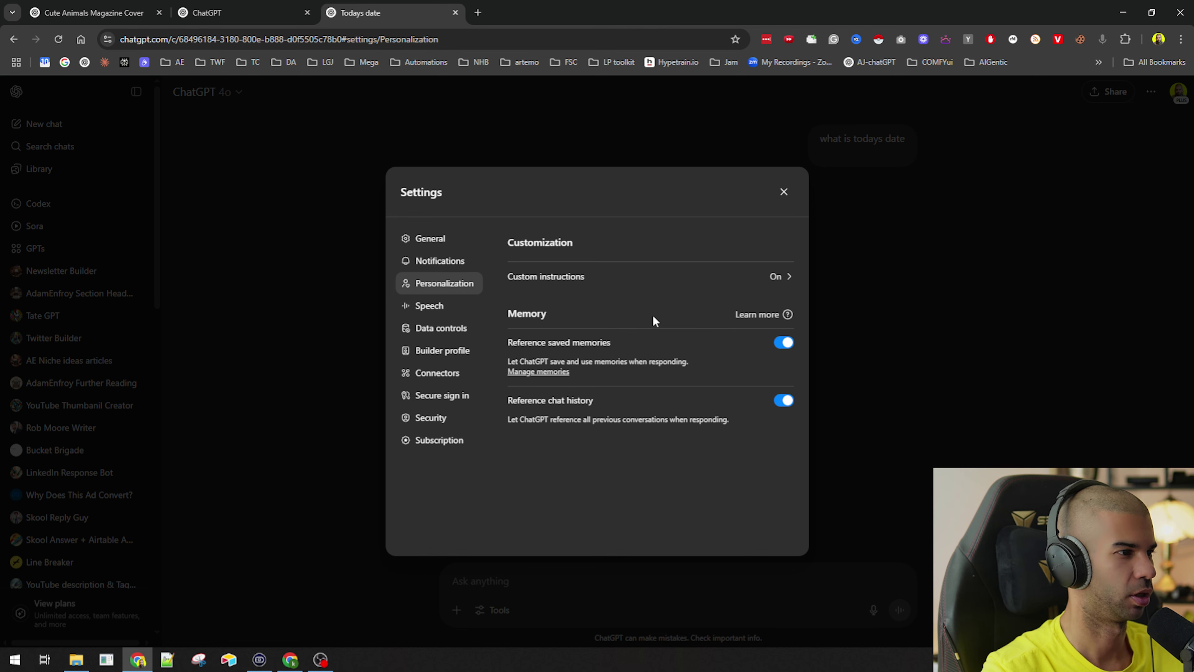
click(768, 276)
scroll(492, 563, down, 2)
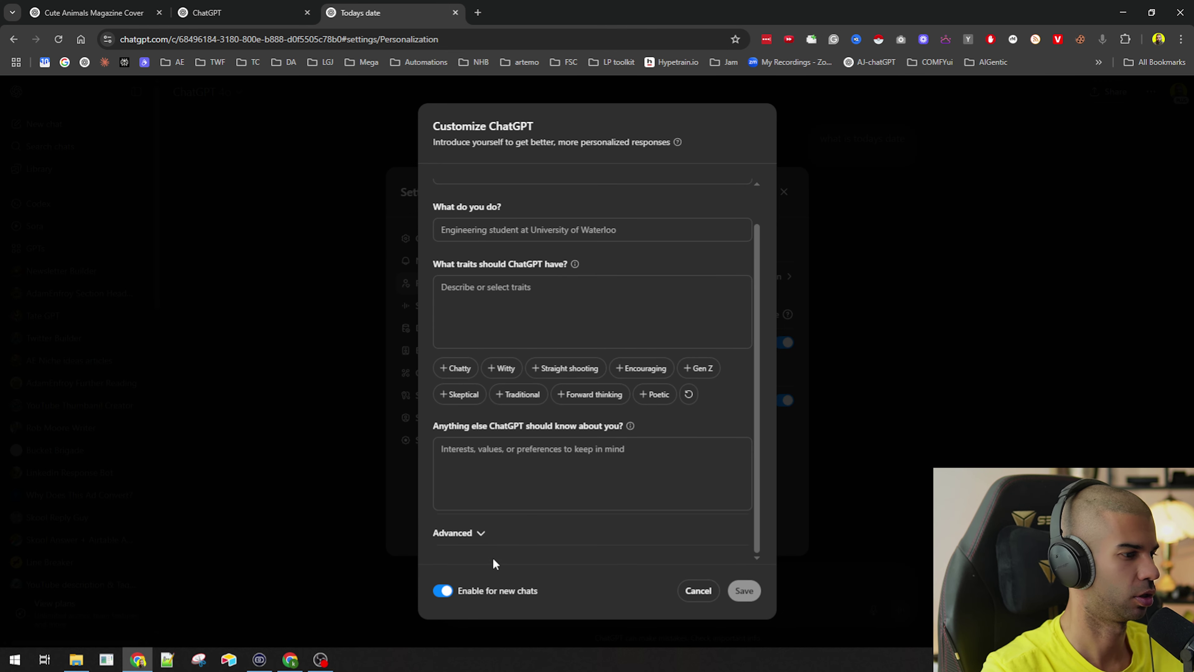
click(461, 532)
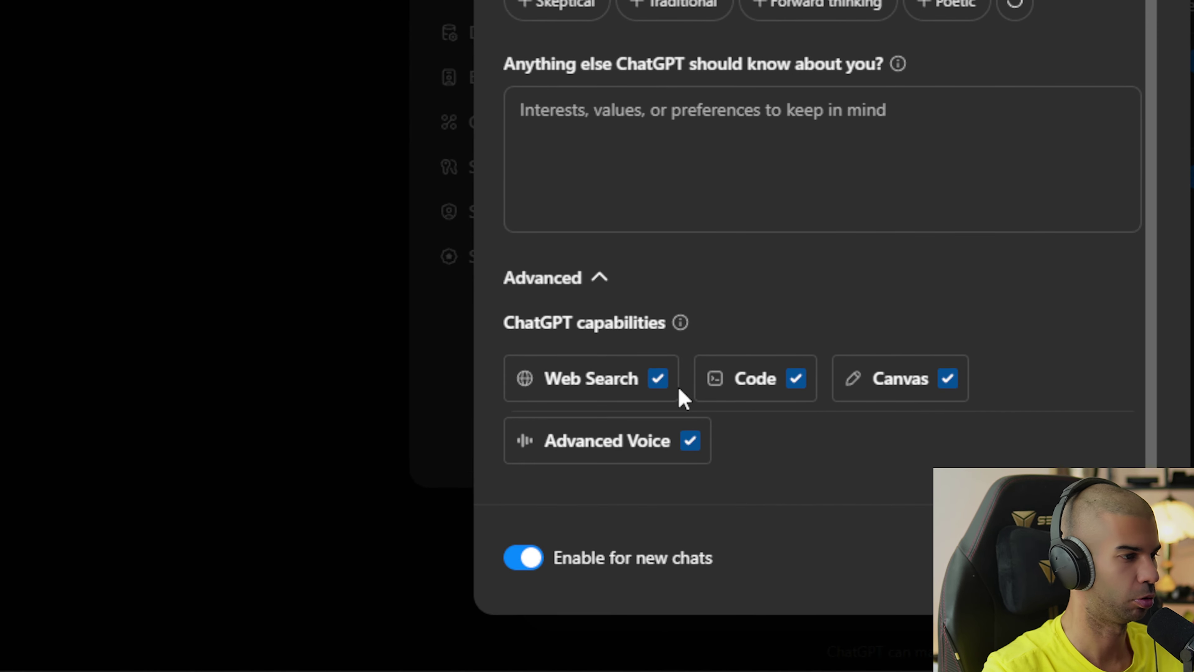
click(661, 383)
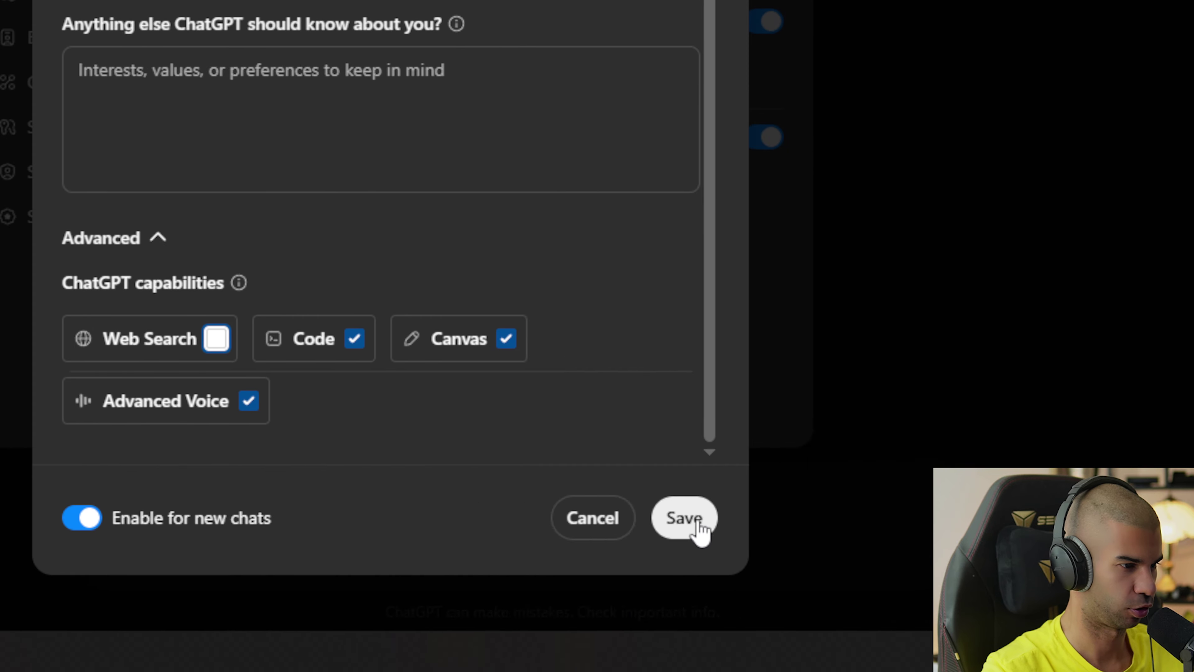
click(684, 520)
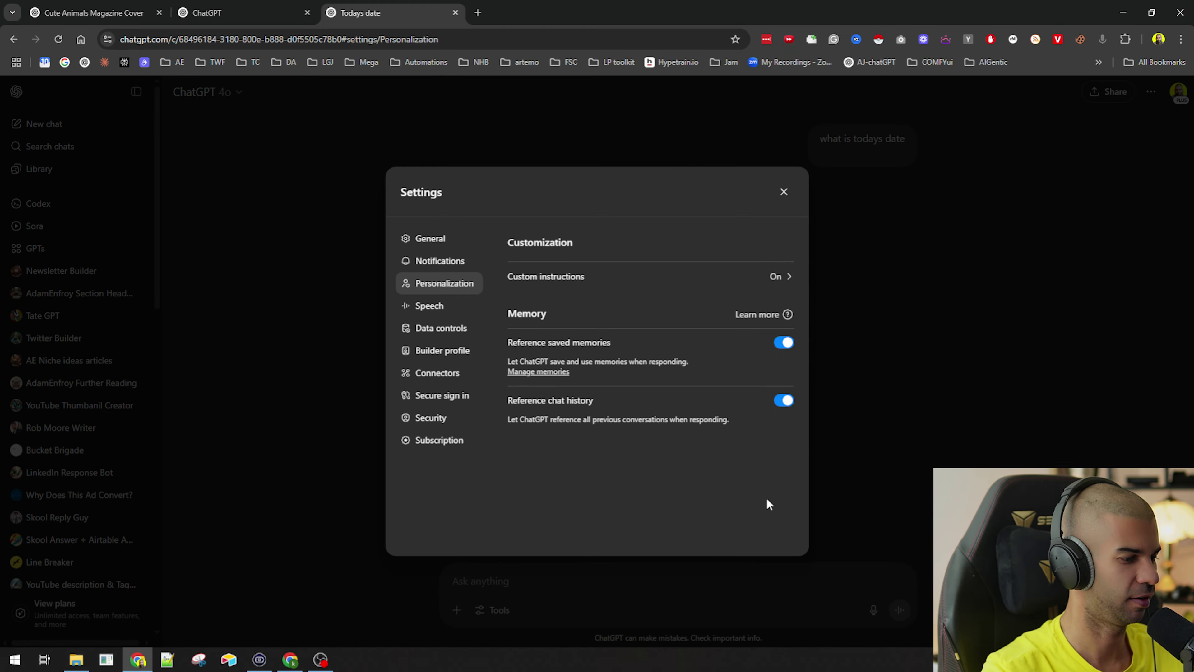
click(880, 429)
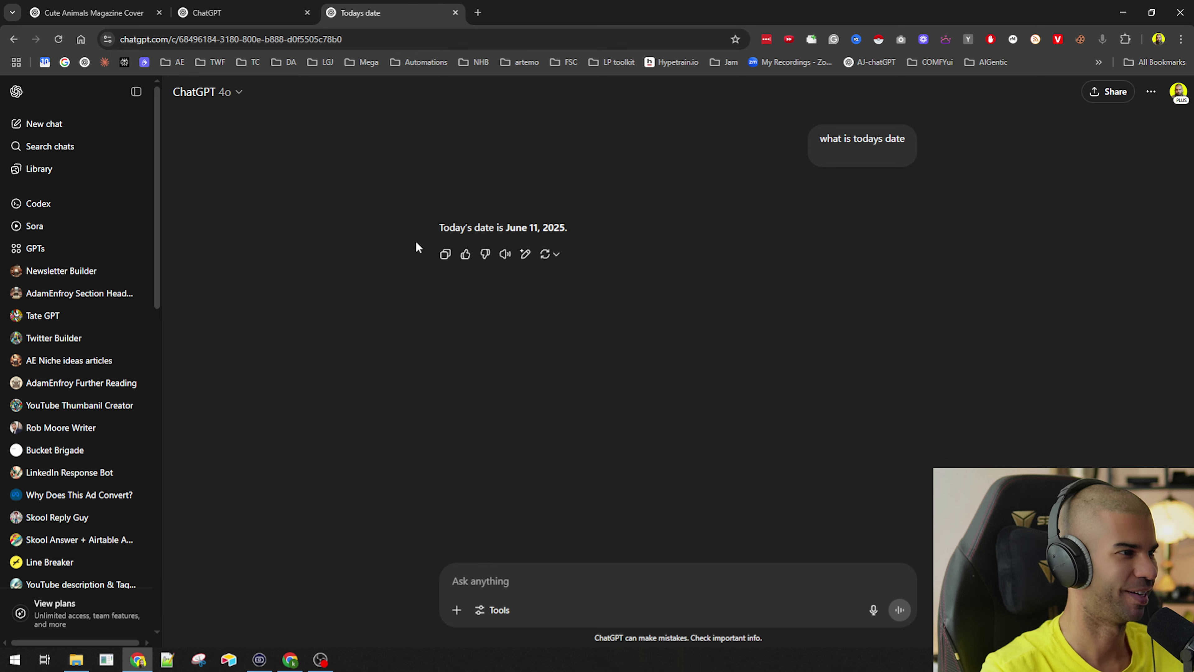
Step: Start another new chat, ask "what is todays date" again, and highlight the reply
middle_click(86, 61)
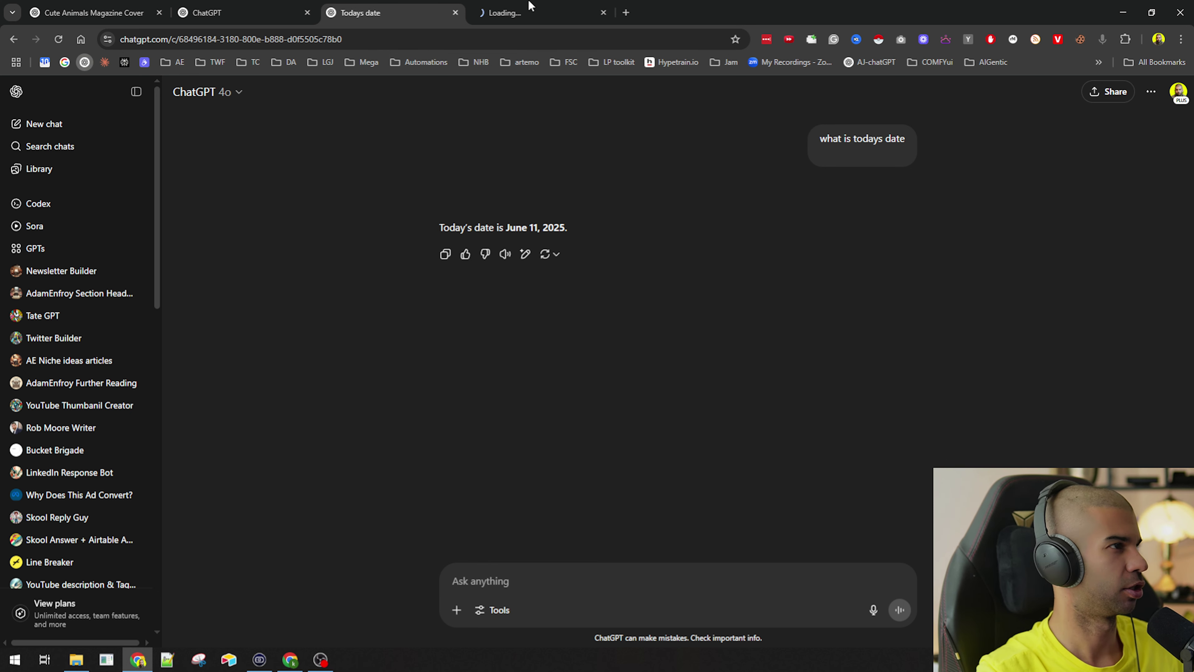
click(530, 7)
click(453, 322)
key(super+v)
click(563, 373)
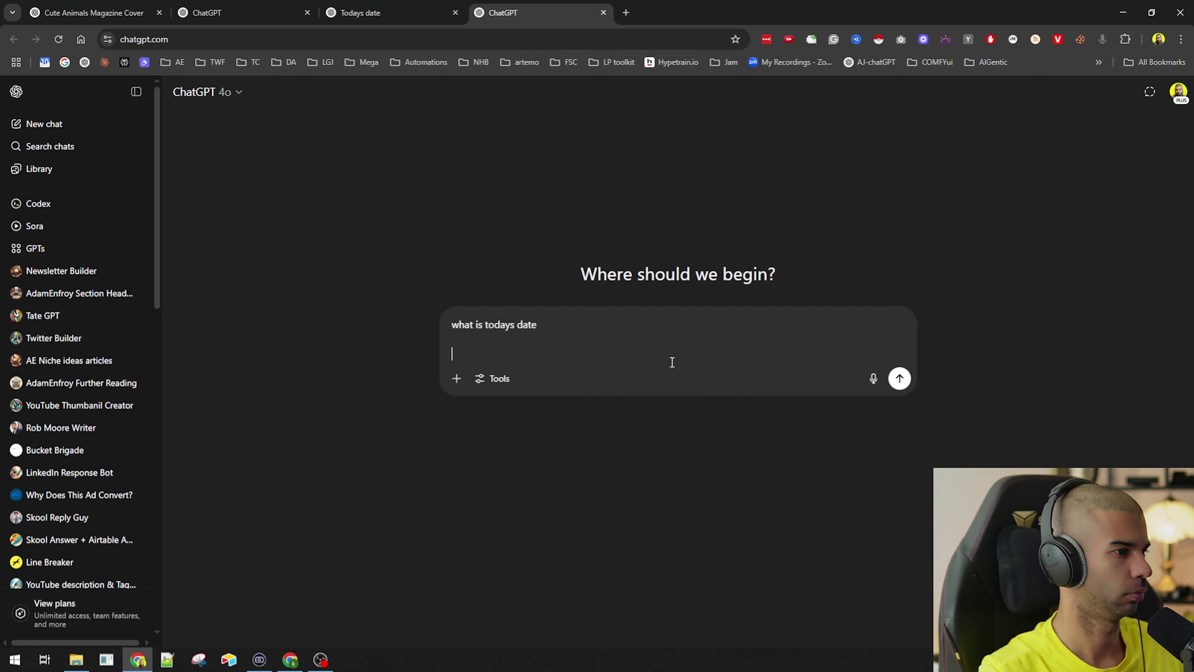
key(Return)
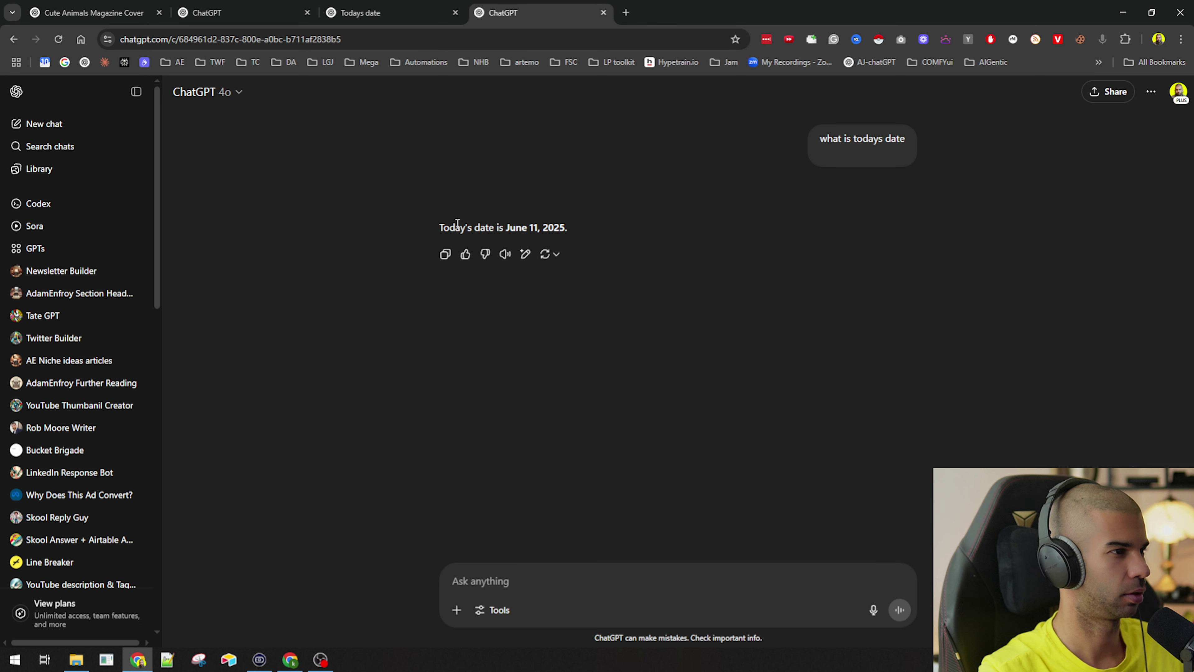
drag(439, 227, 581, 229)
click(493, 358)
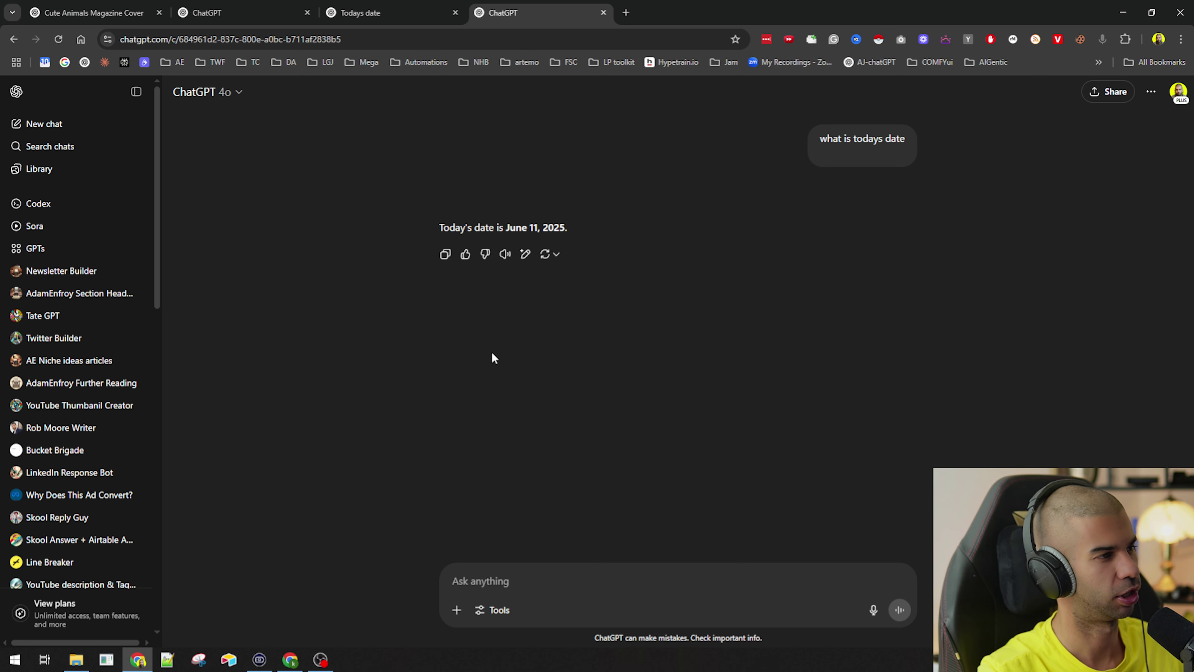
Step: Ask "what's happening in the world right now" in the same chat
click(518, 574)
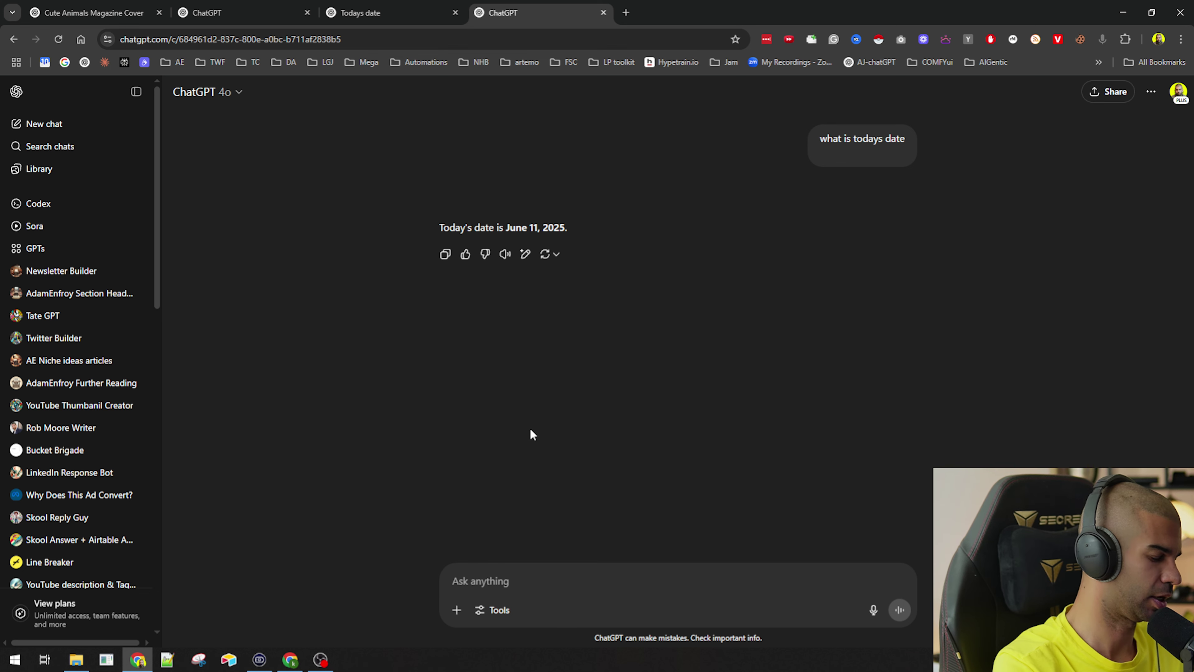
text(what's happening in the world right now)
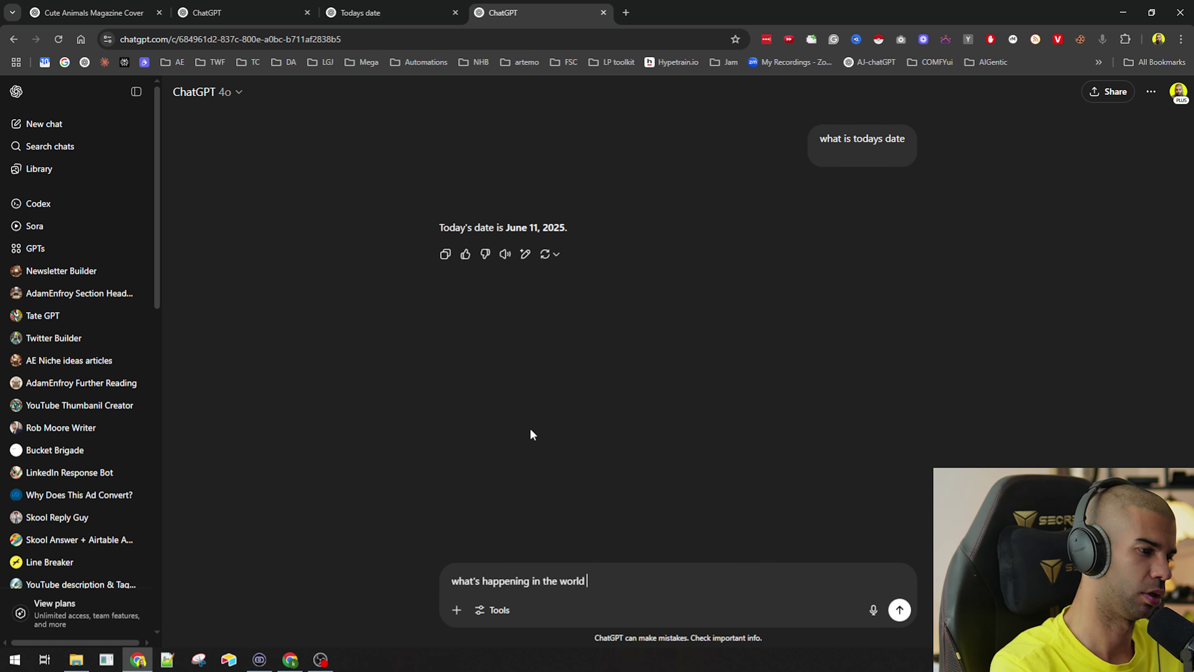
key(Return)
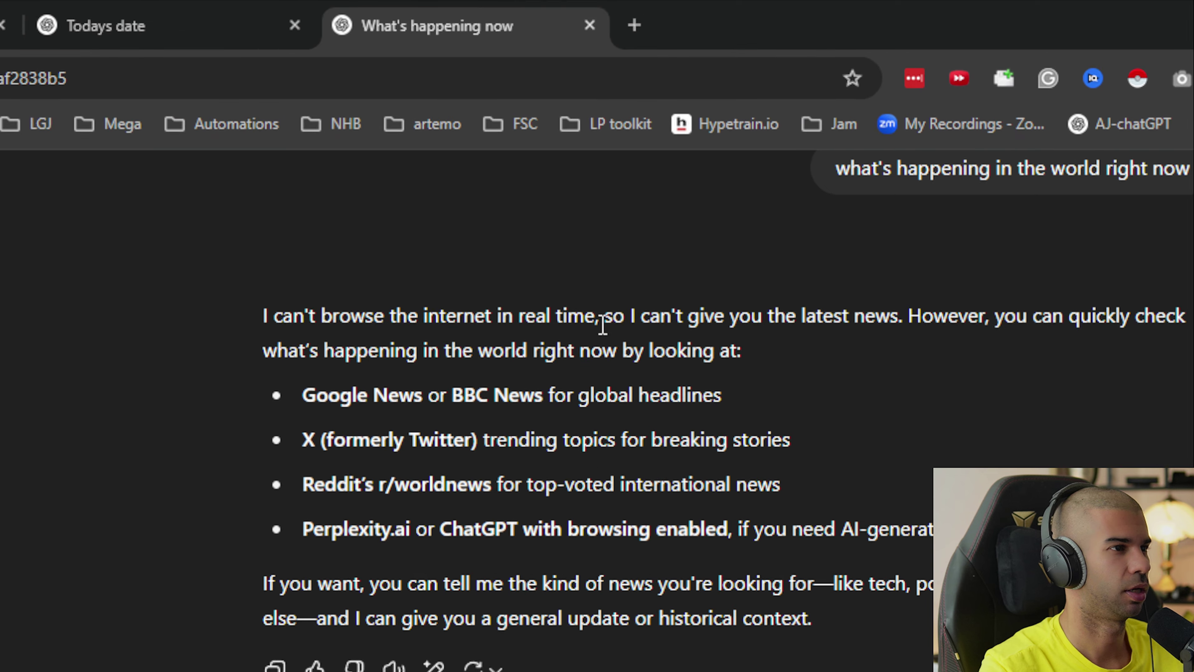
Step: Read through the reply about current events, highlighting its opening sentences and the list of suggested news sources
drag(608, 163, 837, 165)
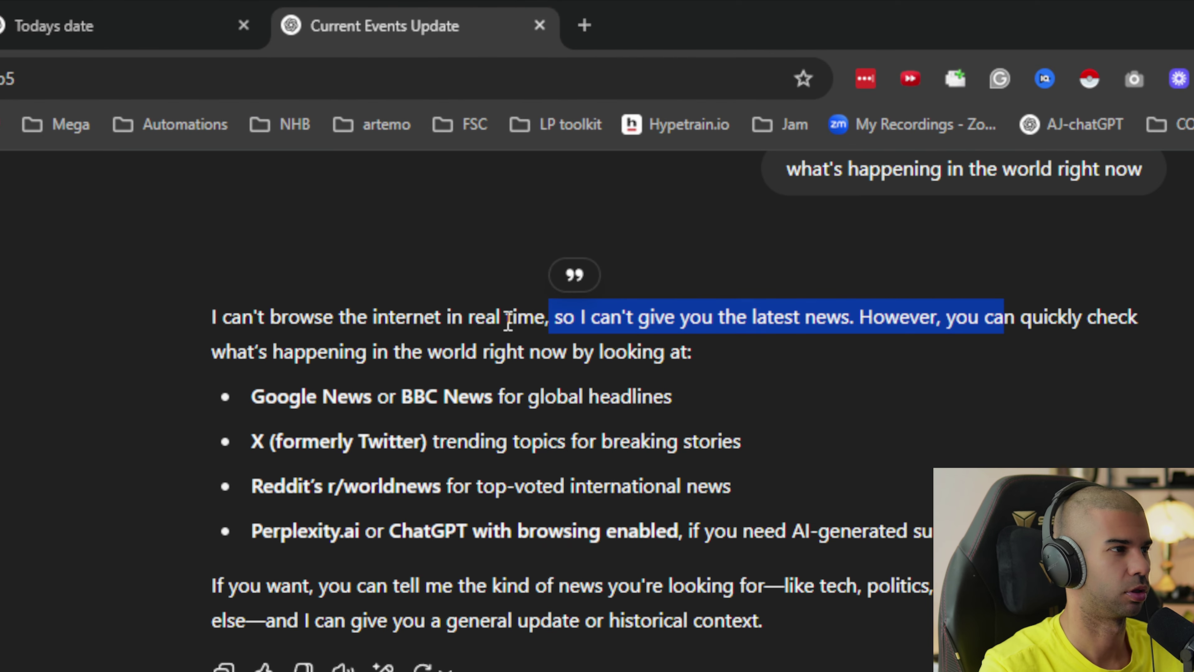
click(260, 341)
drag(183, 368, 615, 355)
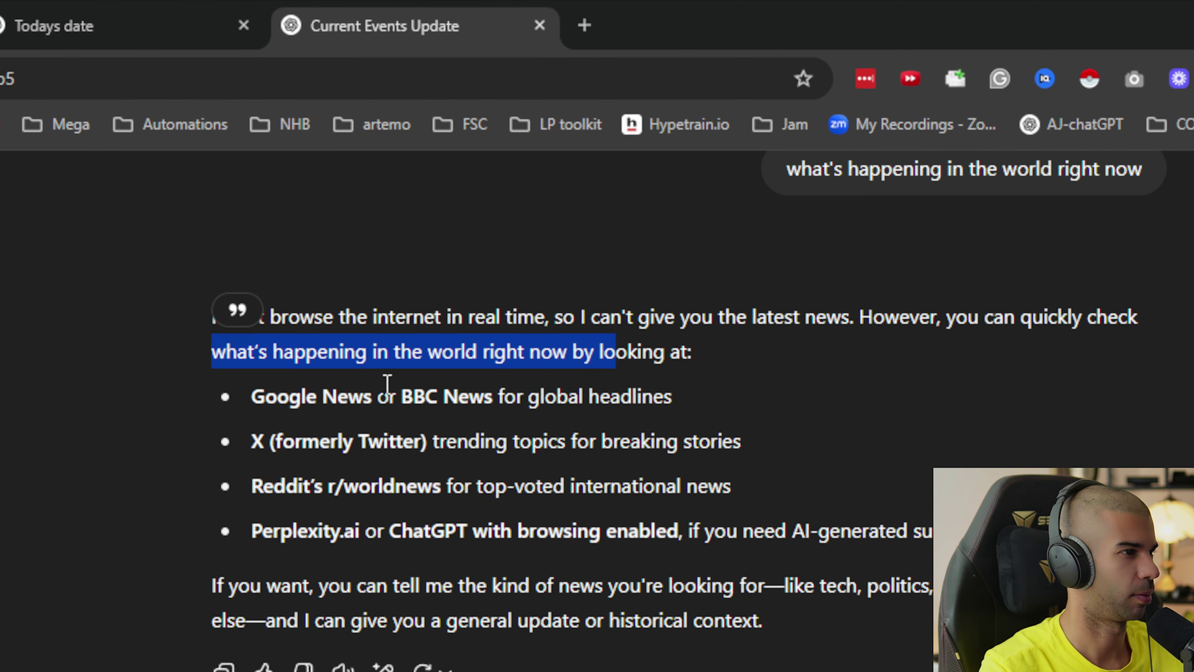
drag(278, 396, 485, 536)
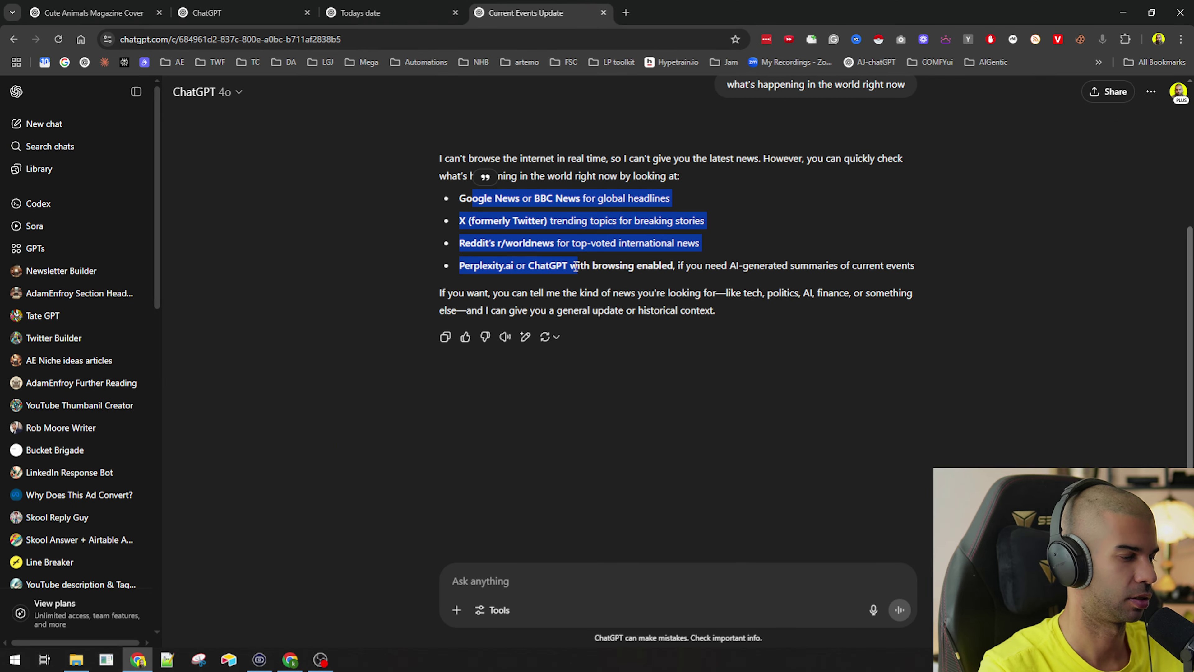
click(484, 536)
Step: Check the Web Search capability in the custom instructions' advanced section, then leave the settings without changes
click(1179, 91)
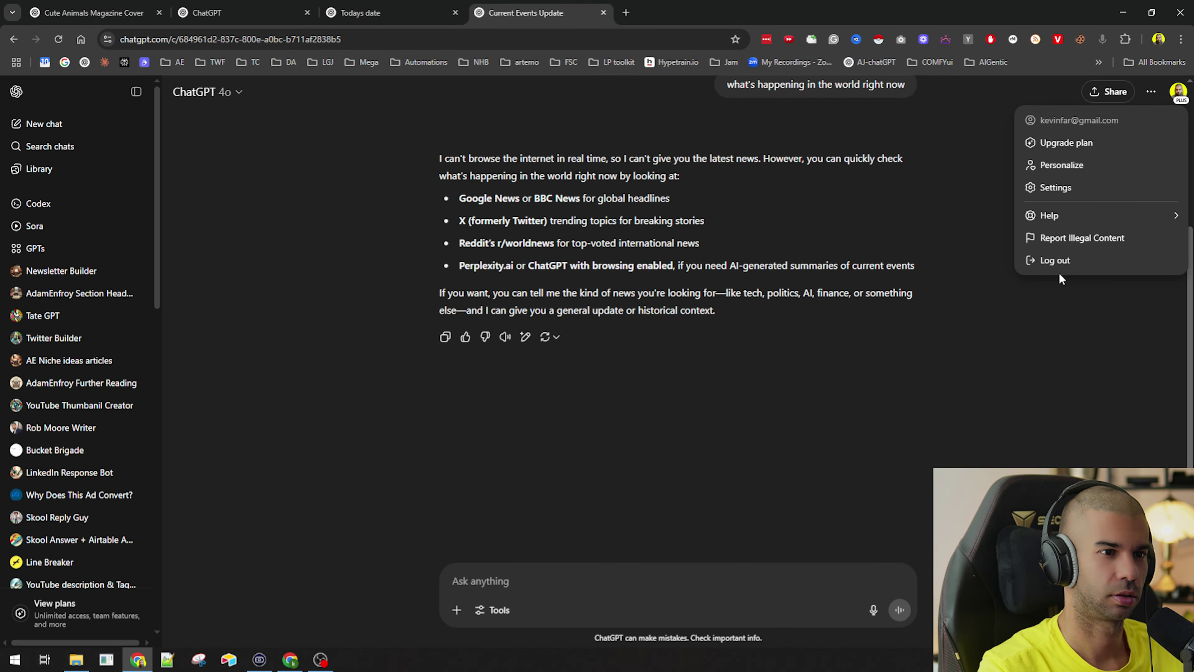
click(1064, 187)
click(428, 283)
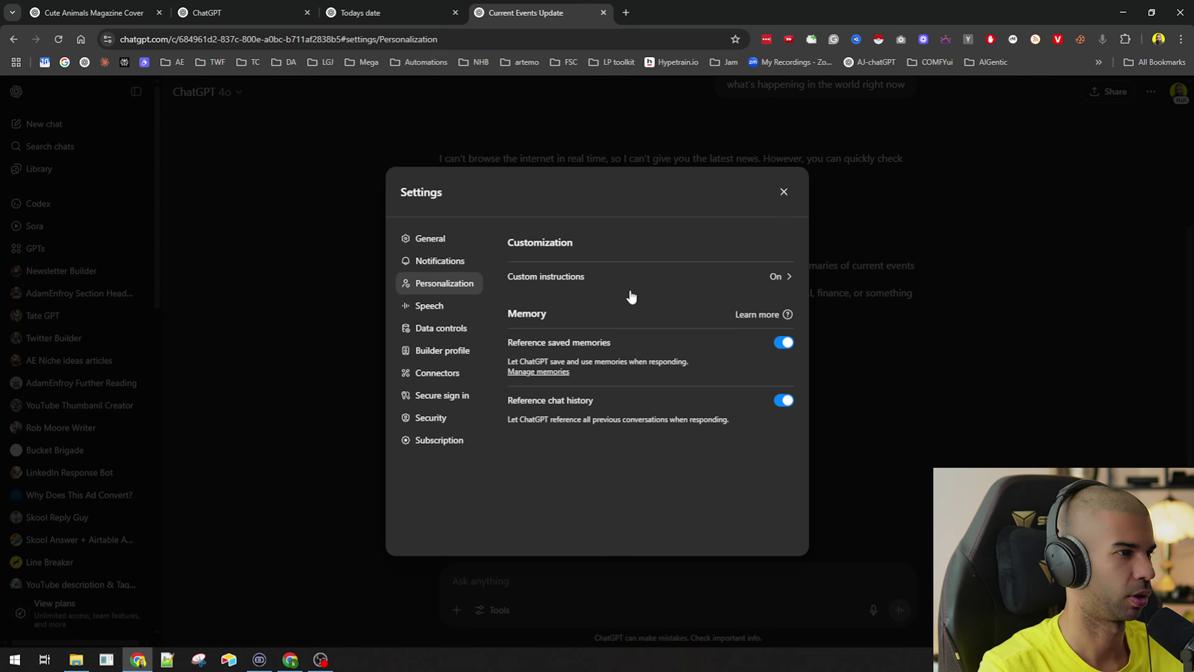
click(782, 276)
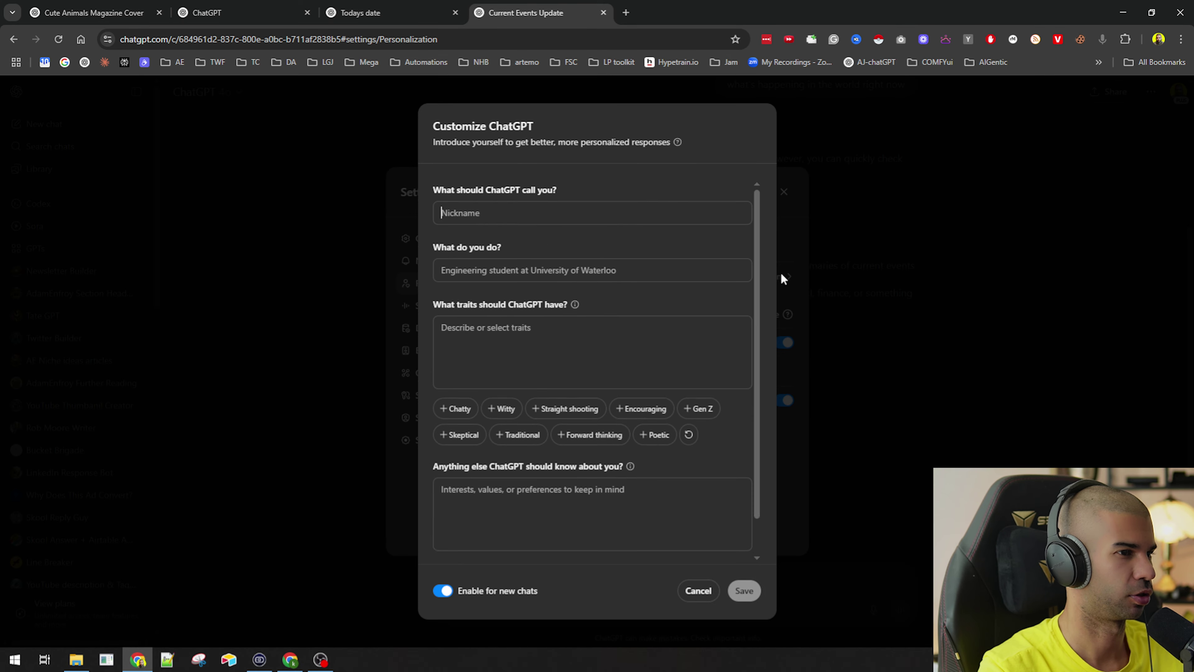
scroll(555, 546, down, 3)
click(460, 536)
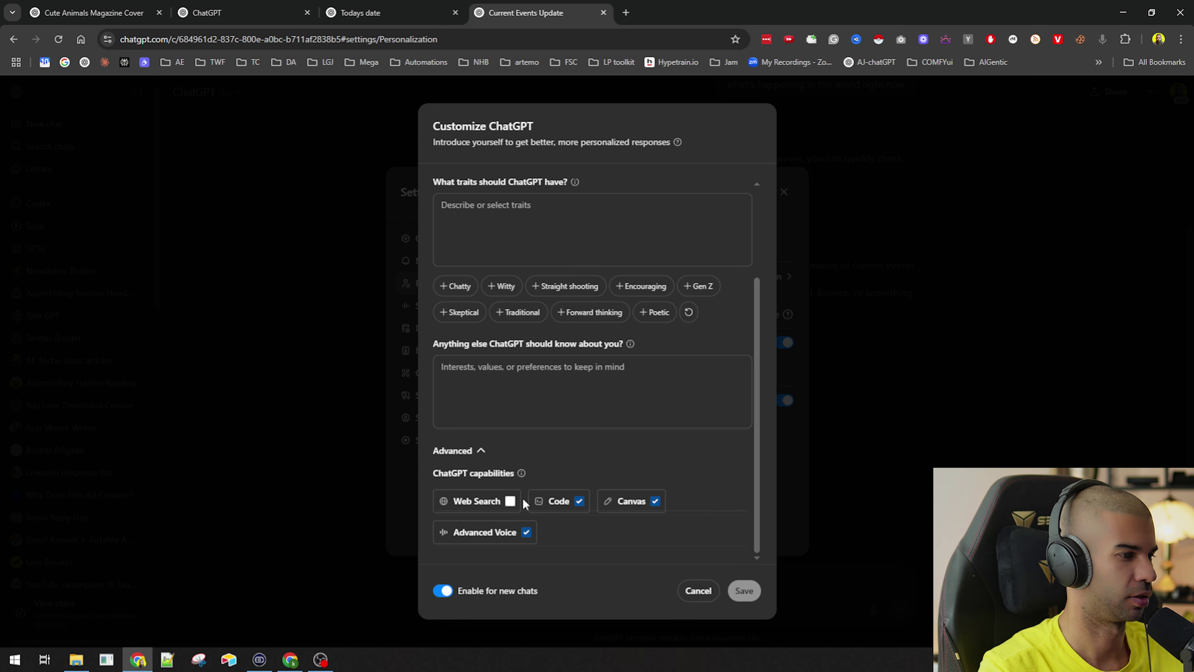
click(683, 591)
click(883, 371)
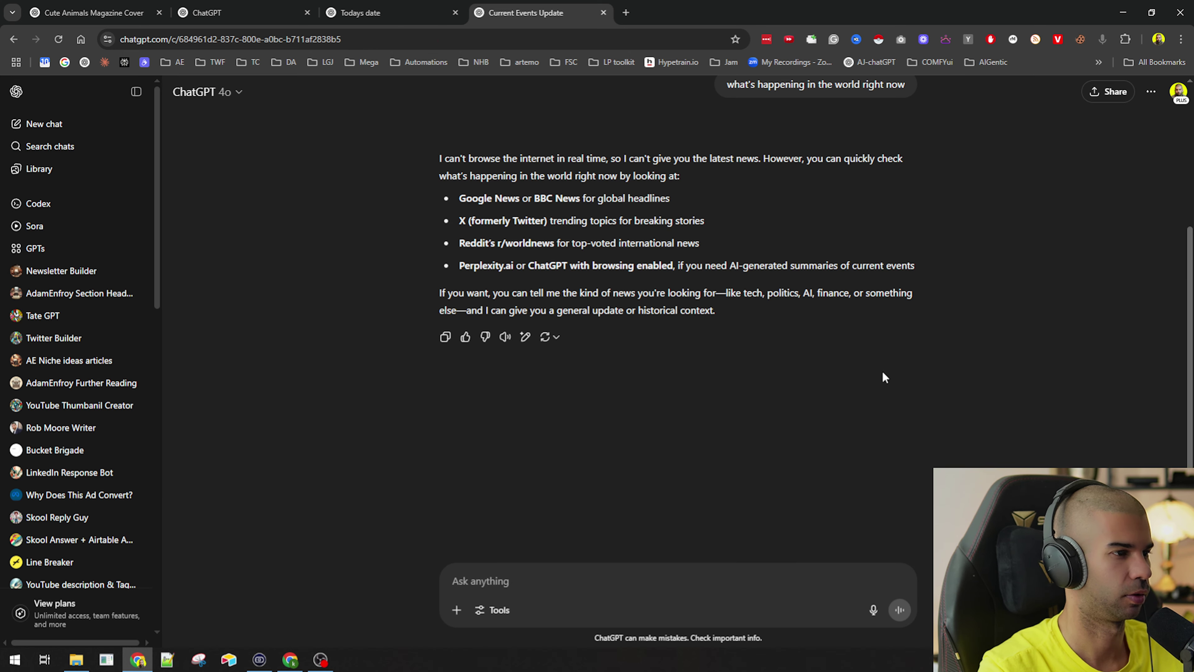
Step: Reuse the question "what's happening in the world right now" and submit it in a fresh chat
scroll(773, 168, up, 5)
triple_click(787, 305)
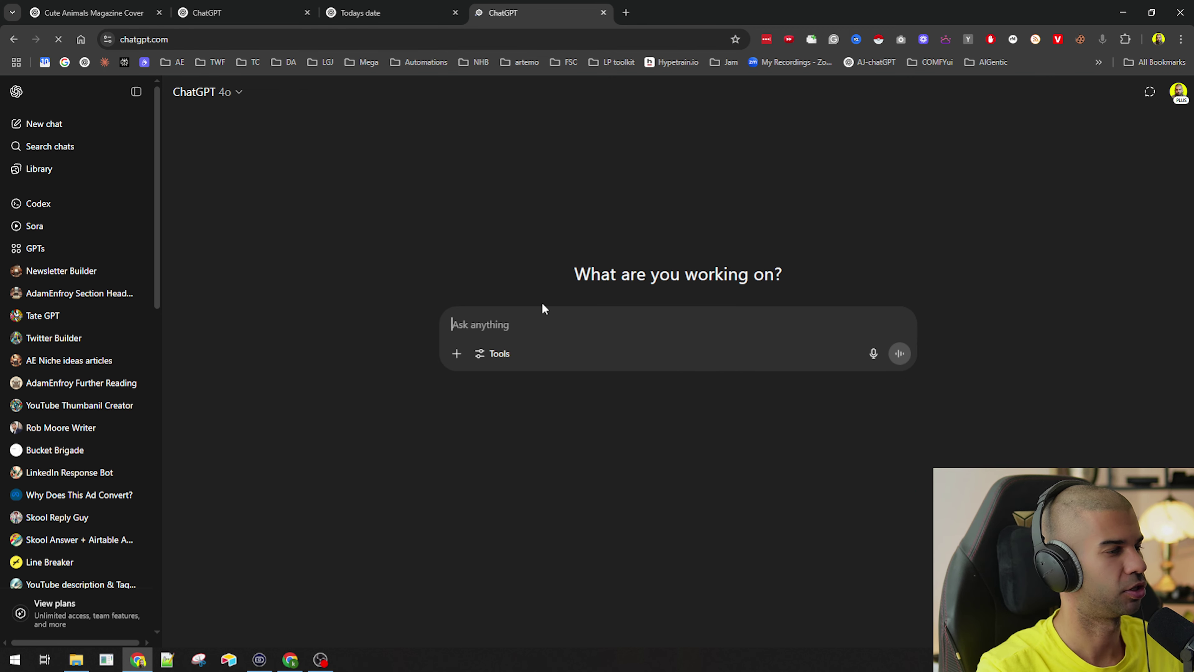
text(what's happening in the world right now)
key(Return)
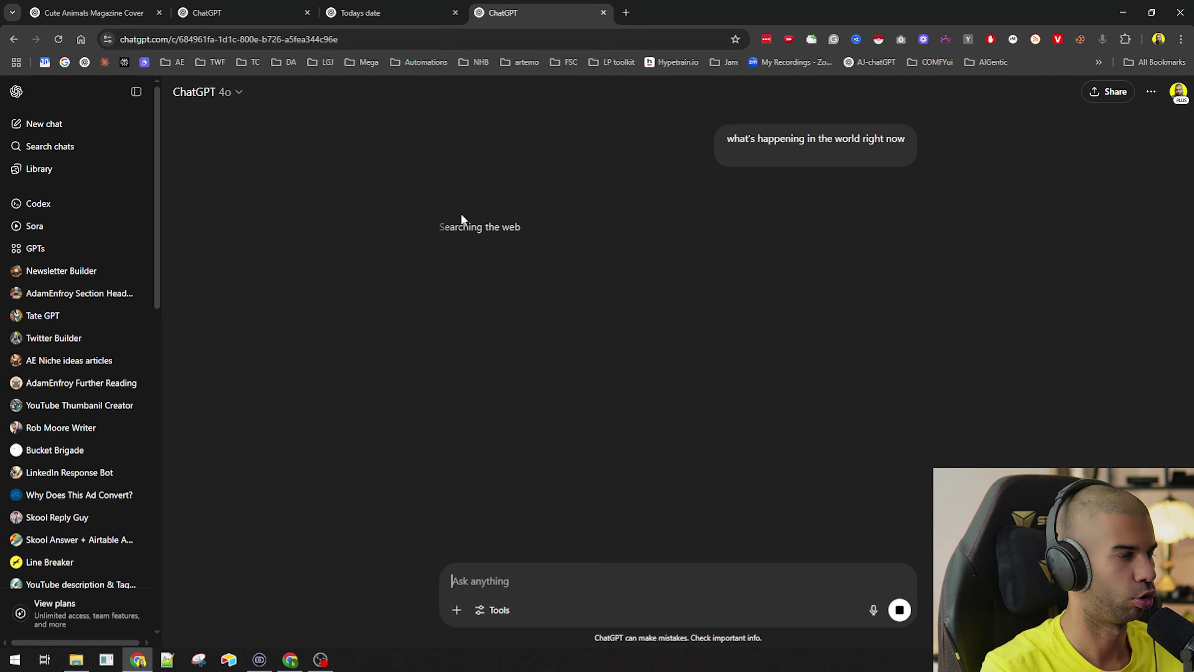
Step: Check the enabled ChatGPT capabilities in the custom instructions' advanced section, then leave the settings without changes
click(1184, 90)
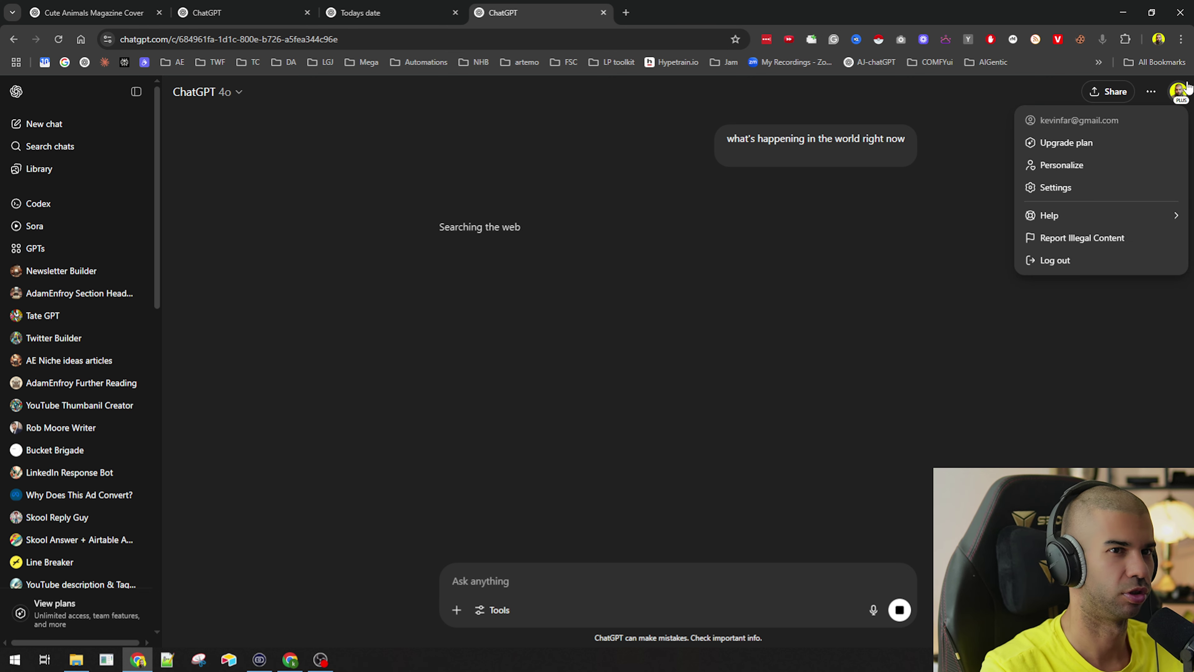
click(1077, 188)
click(440, 283)
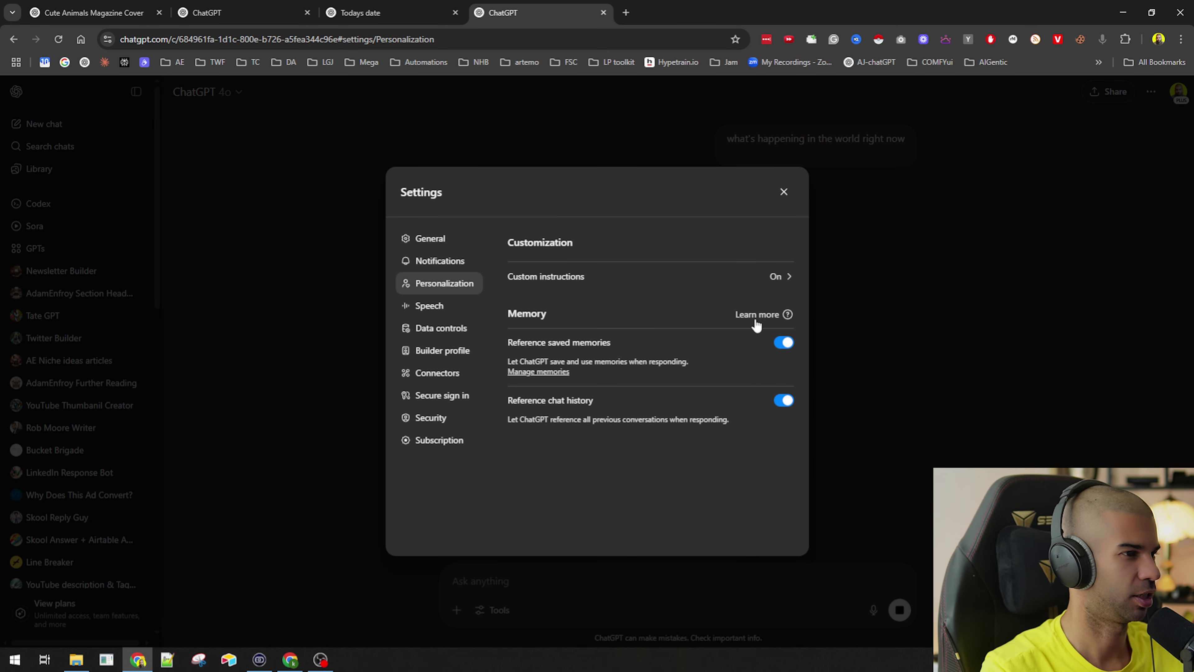
click(773, 278)
scroll(477, 555, down, 1)
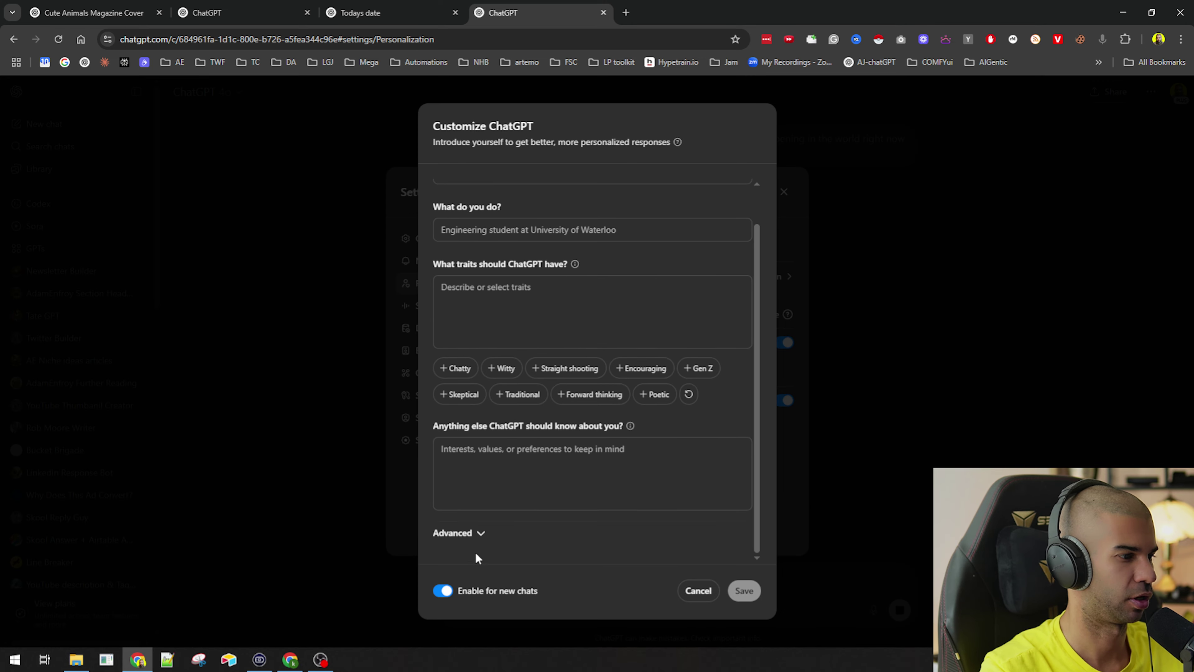
click(458, 533)
scroll(453, 542, down, 2)
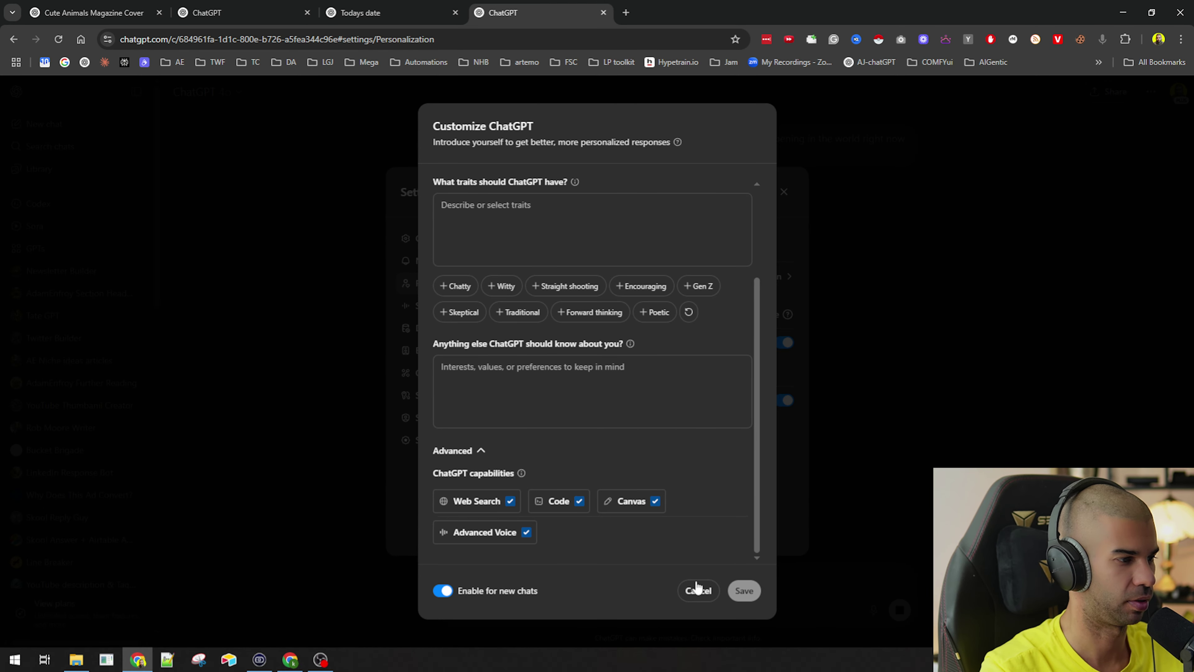
click(699, 591)
click(888, 339)
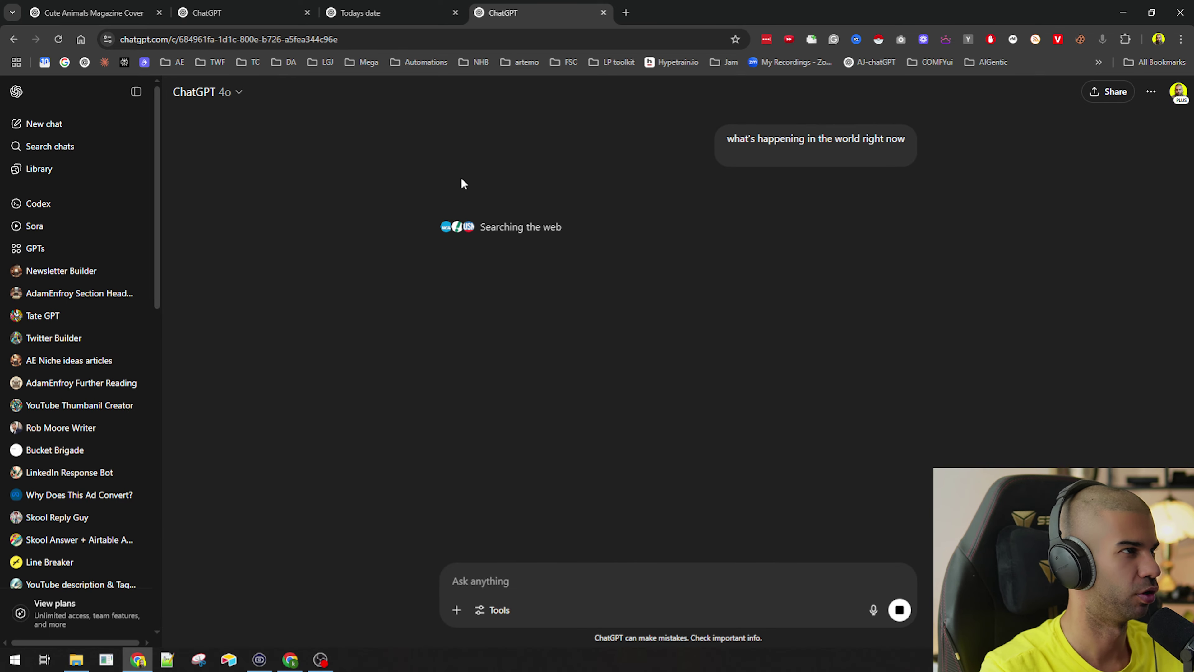
Step: Review the chat with the CUTE ANIMALS magazine cover, examining the image prompt and the headlines on the generated cover
click(295, 7)
key(ctrl+1)
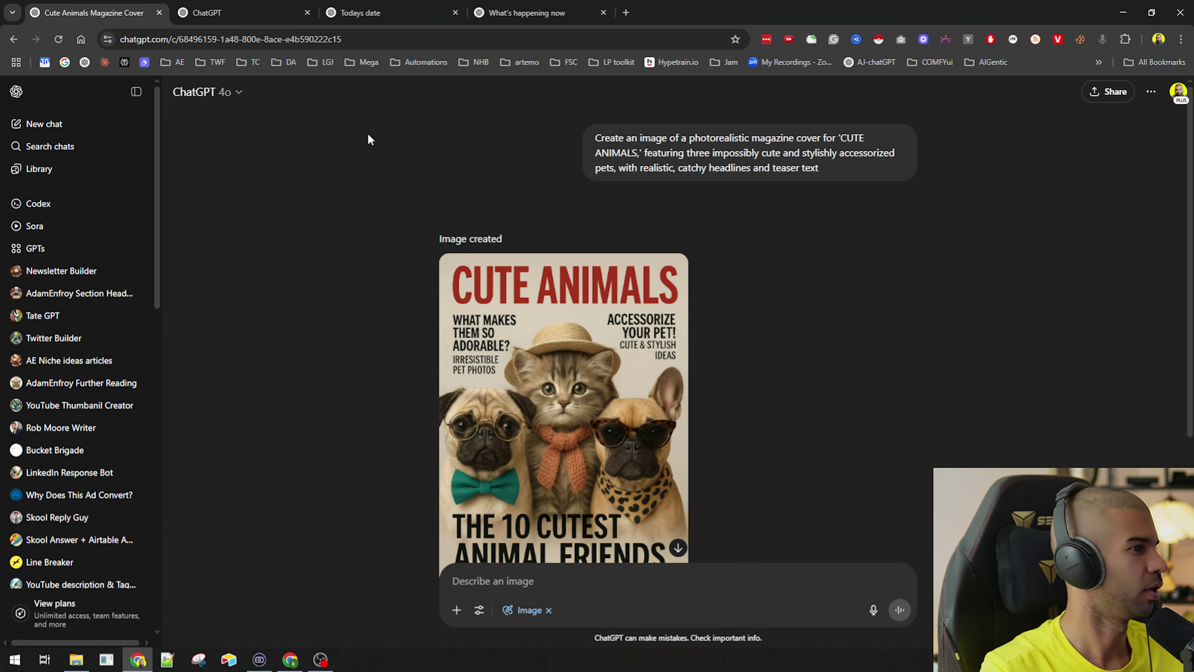
scroll(541, 245, down, 4)
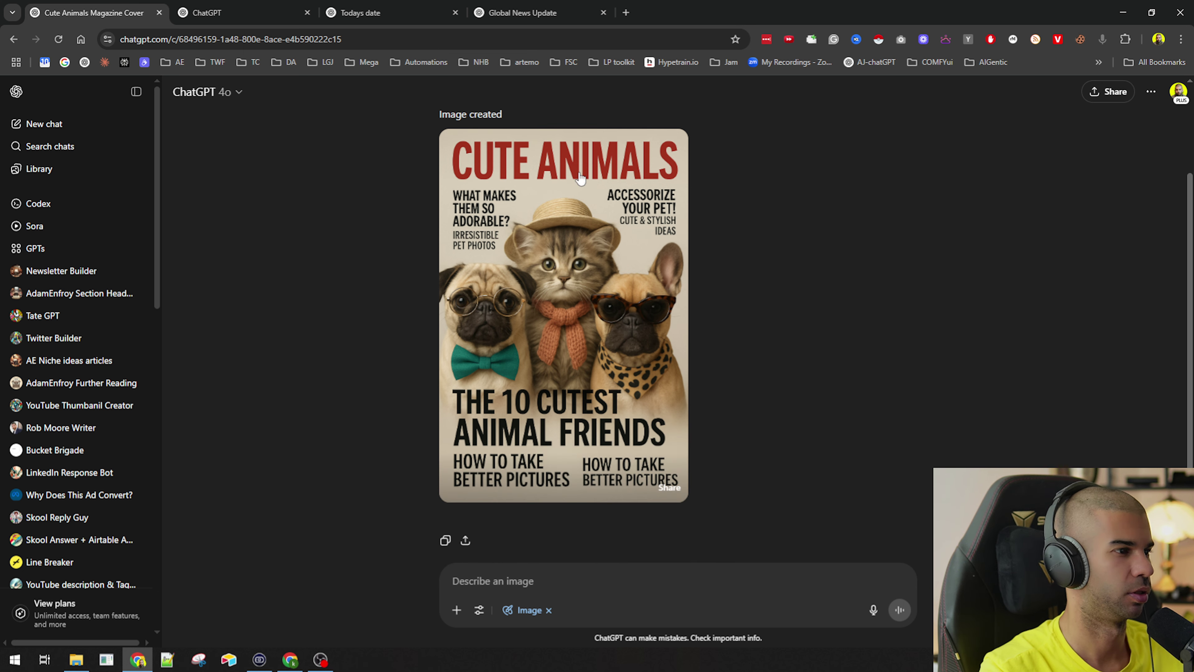
scroll(556, 376, up, 3)
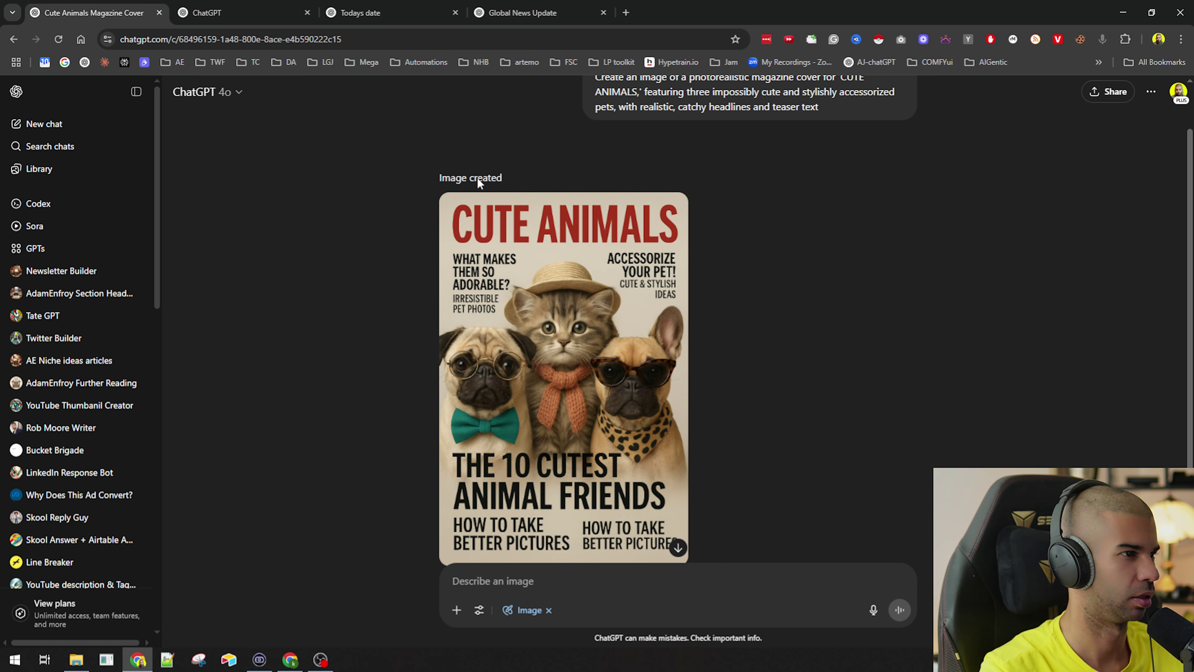
scroll(478, 197, down, 1)
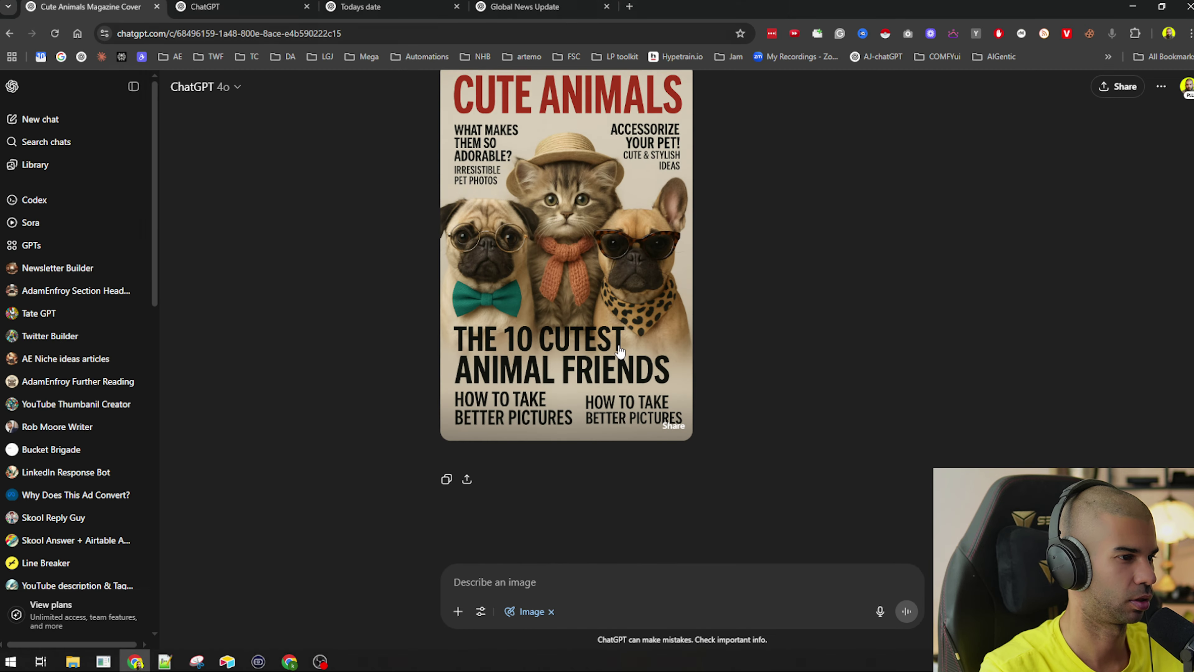
scroll(701, 320, up, 4)
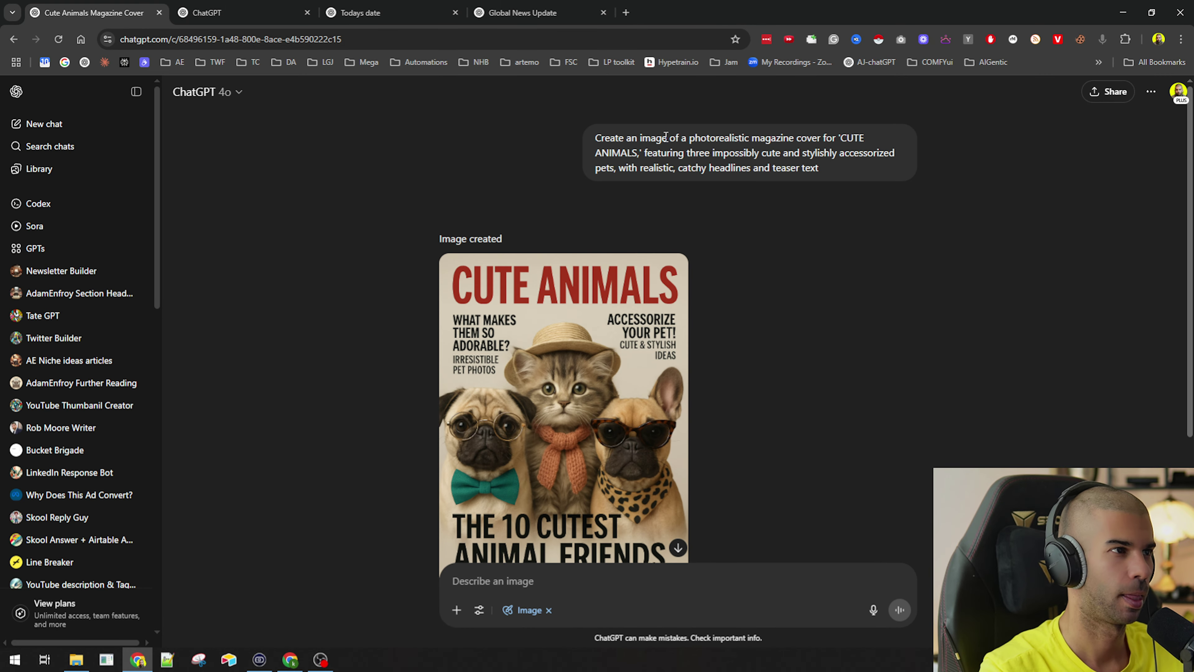
drag(666, 137, 832, 155)
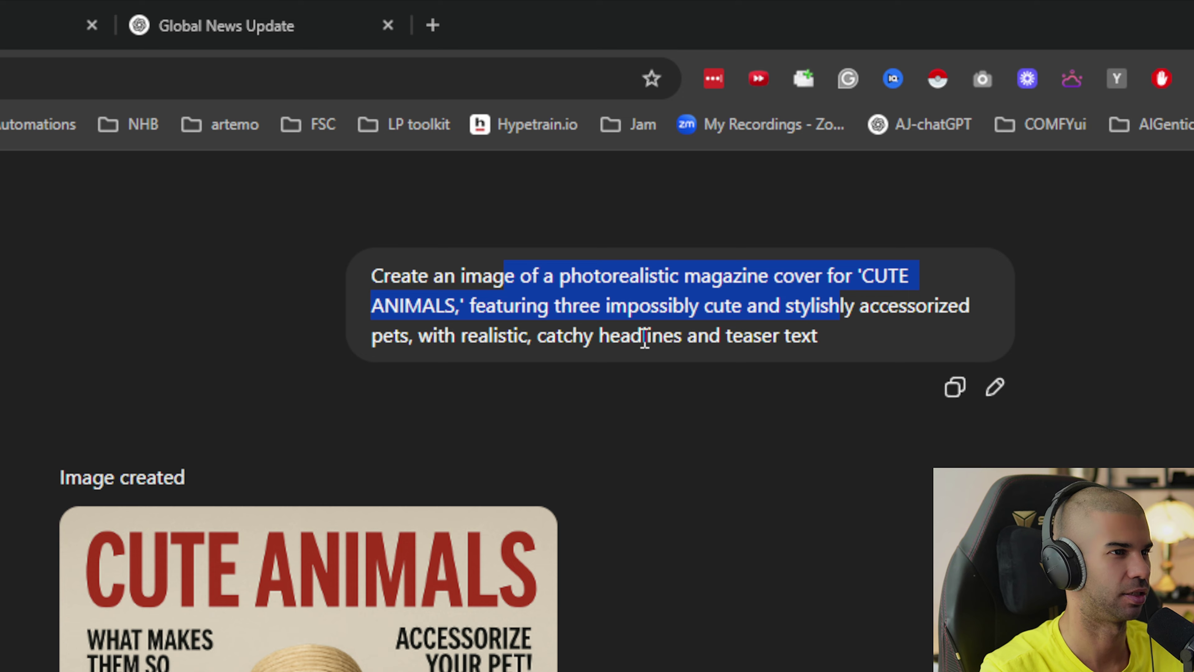
scroll(645, 338, down, 4)
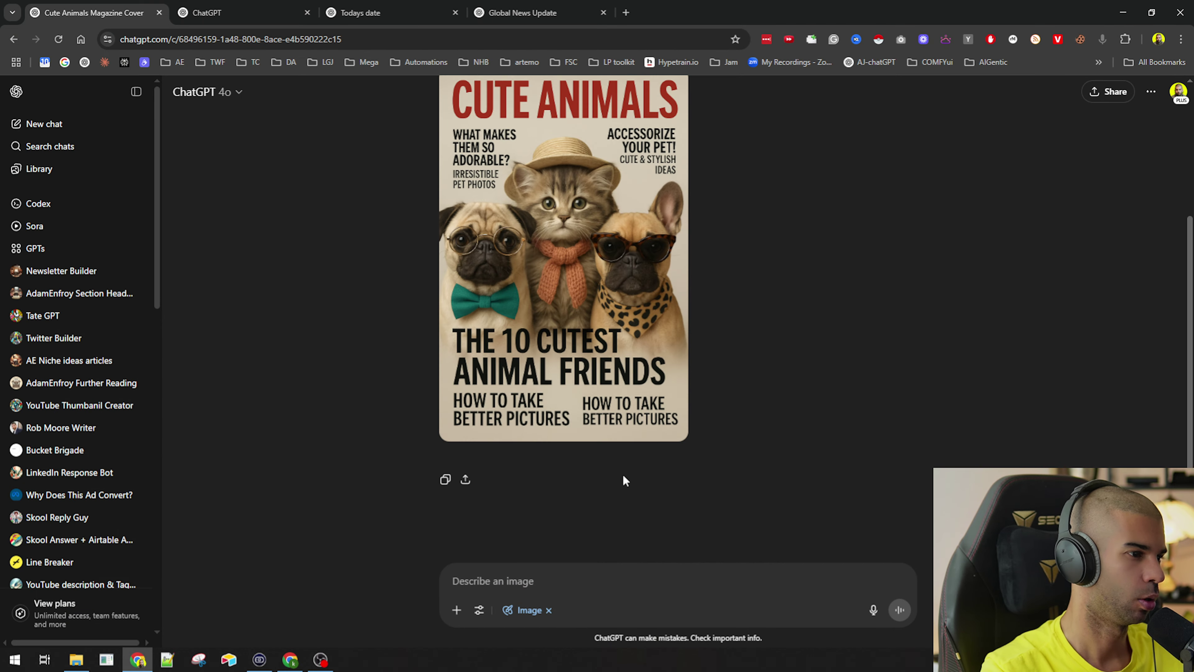
Step: Capture the lower part of the cover with Snipping Tool and circle the second "How to take better pictures" headline in pen
click(198, 660)
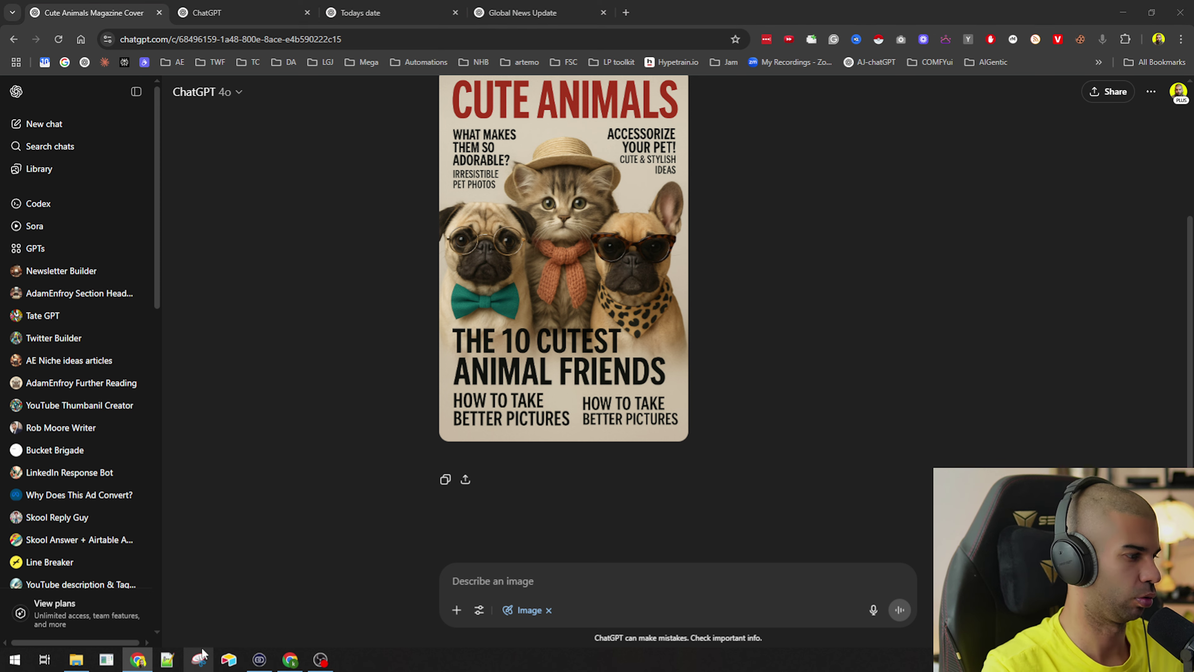
click(626, 601)
drag(427, 301, 724, 457)
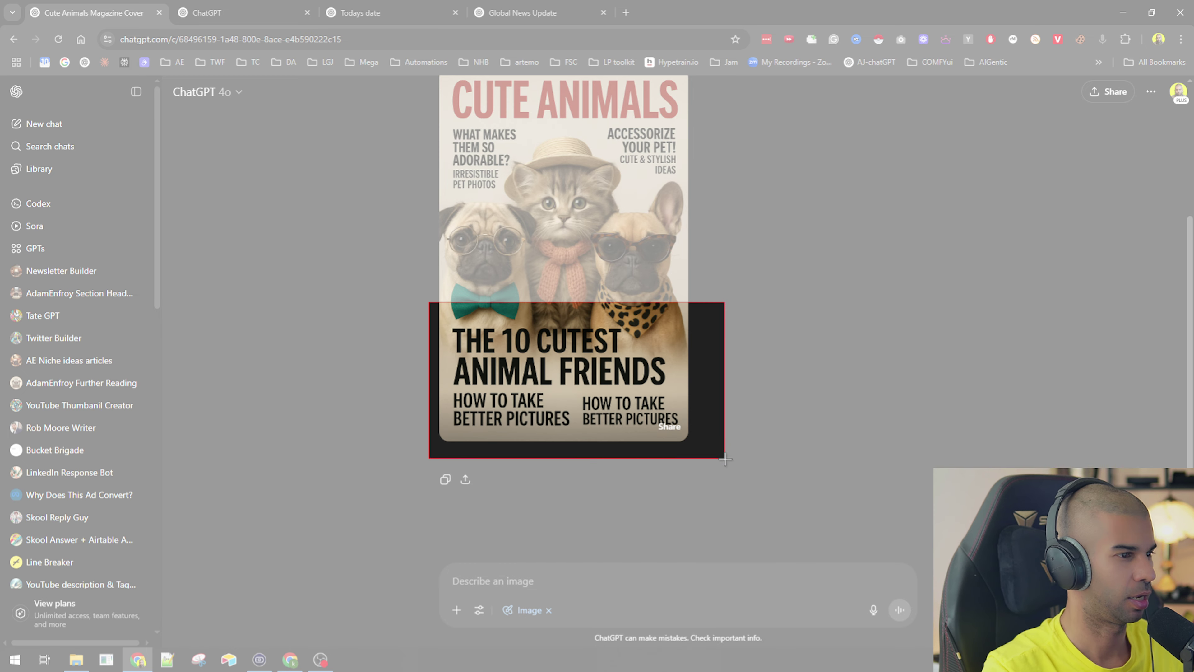
drag(567, 401, 675, 377)
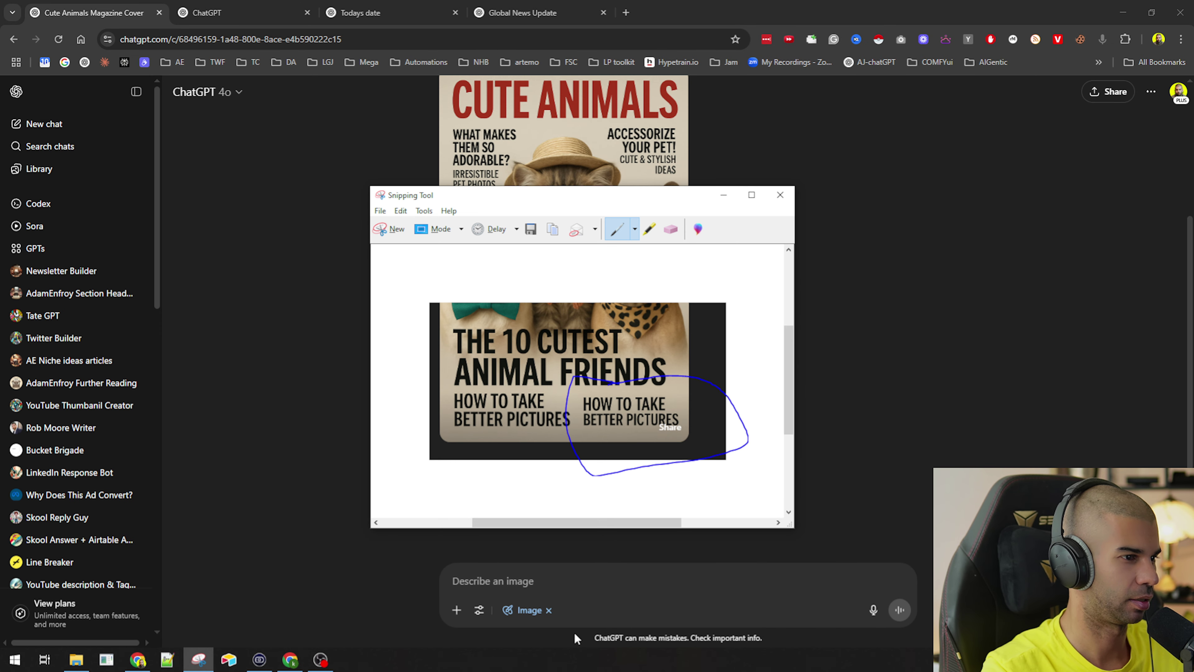
Step: Attach the annotated snip to the magazine cover chat and write a request to remove the duplicate bottom right text
click(516, 577)
key(ctrl+v)
text(this is duplicate s)
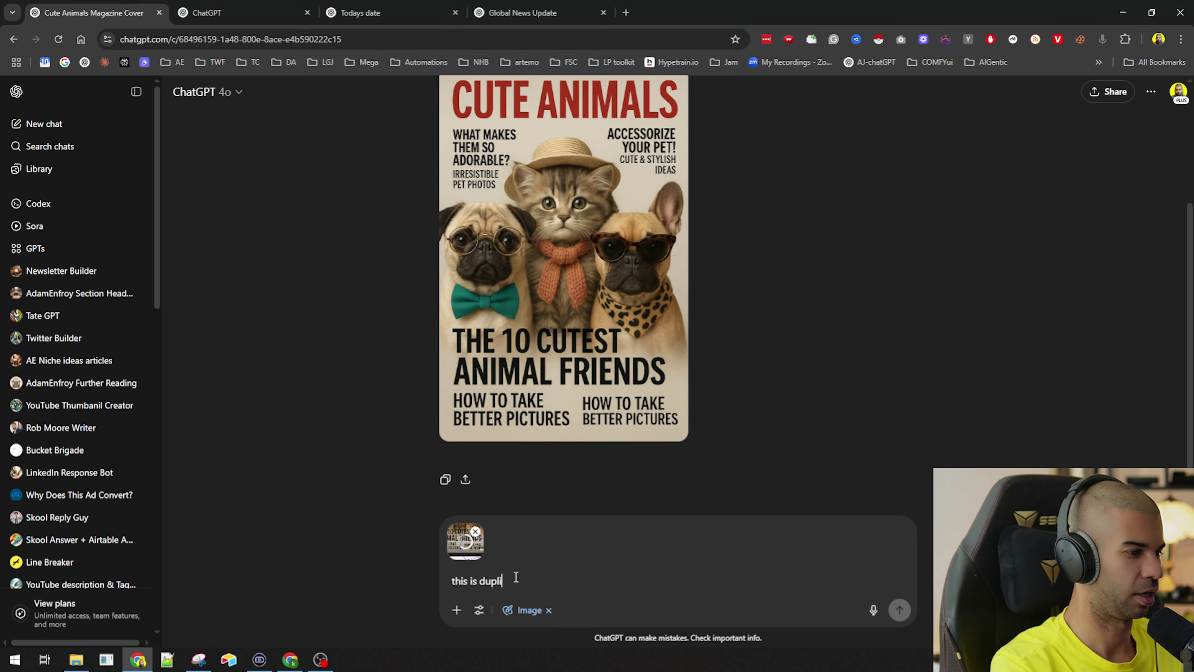
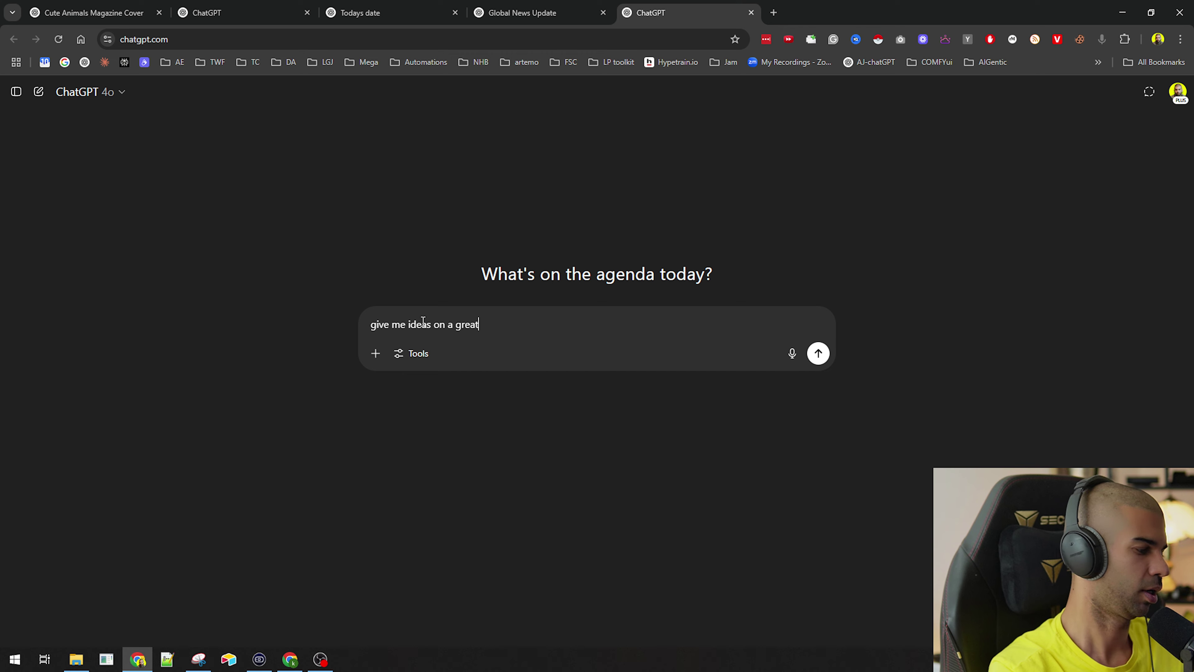
Step: Complete the prompt "give me ideas on a great european holiday. output in bullet format", copy it and submit it
text(european holiday.)
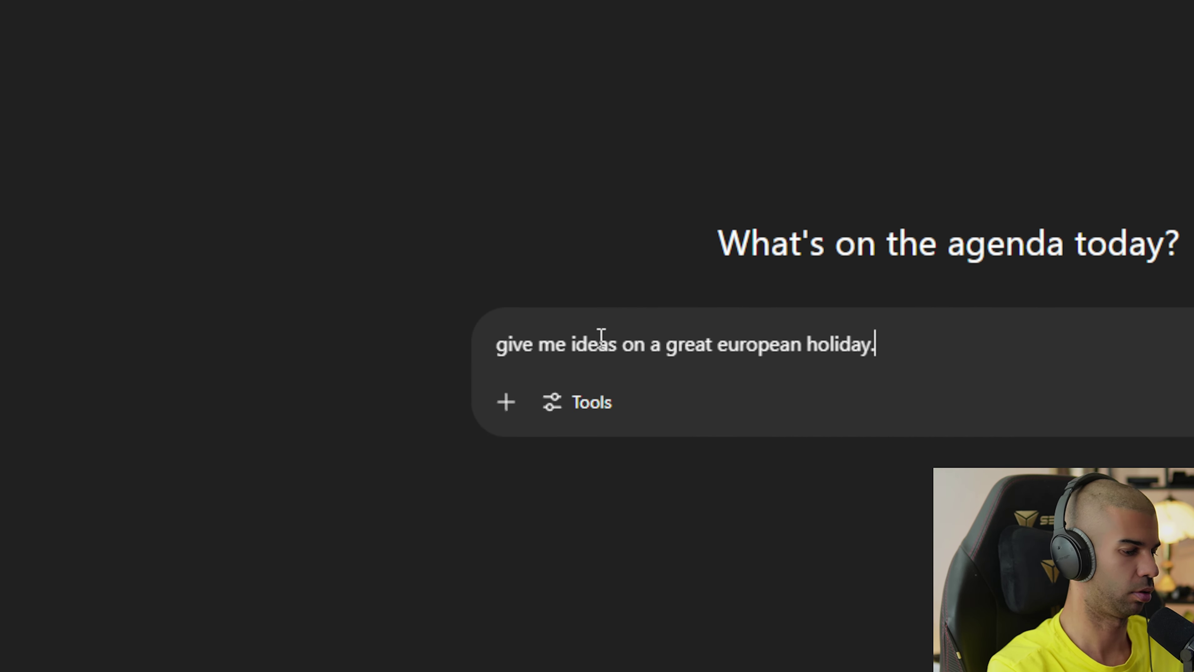
text( output in bullet format)
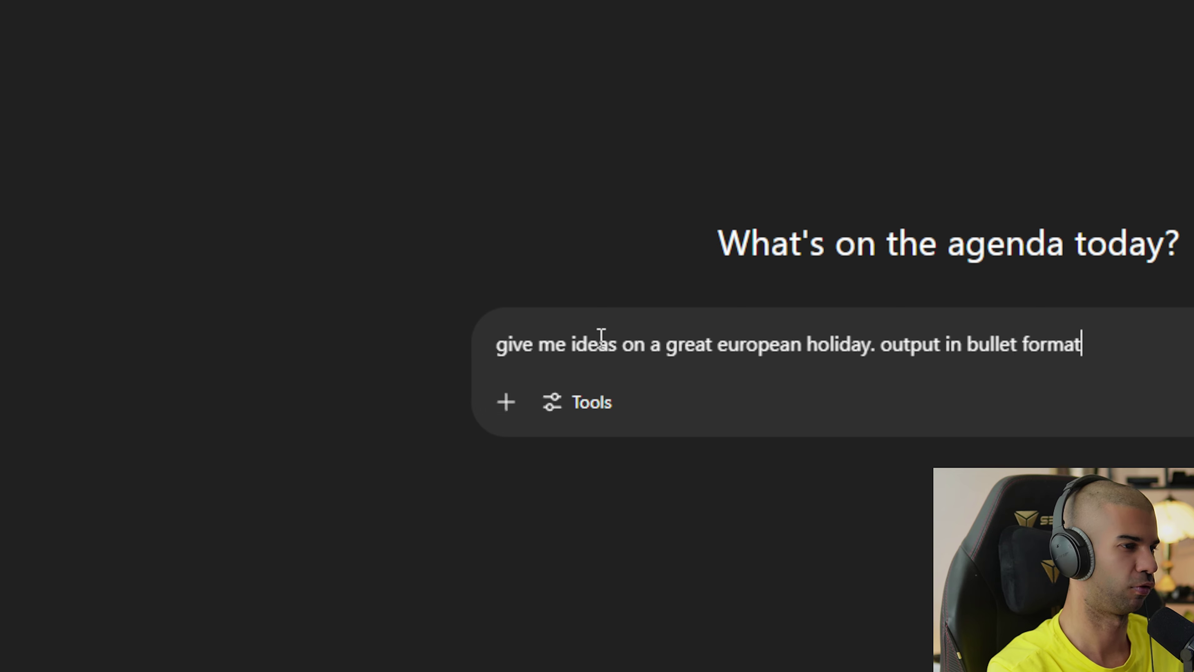
key(ctrl+a)
key(ctrl+c)
Step: Reuse the holiday prompt in a new ChatGPT tab, change its output format to "3 paragraphs" and submit it
key(ctrl+t)
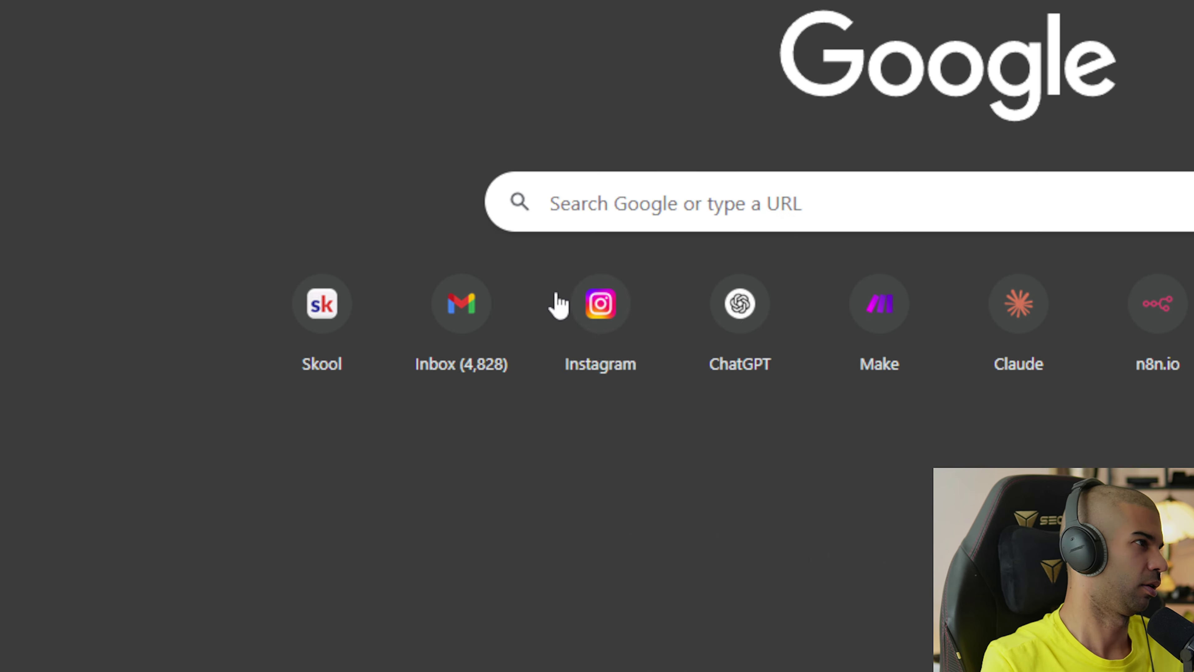
text(ch)
key(Return)
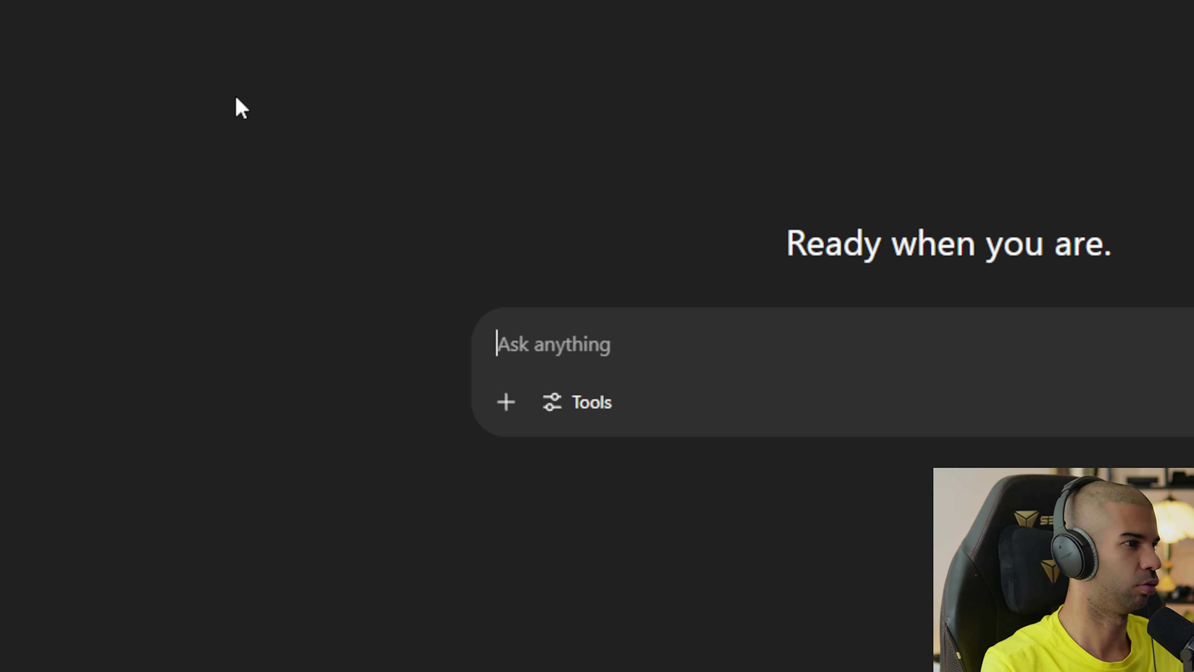
key(ctrl+v)
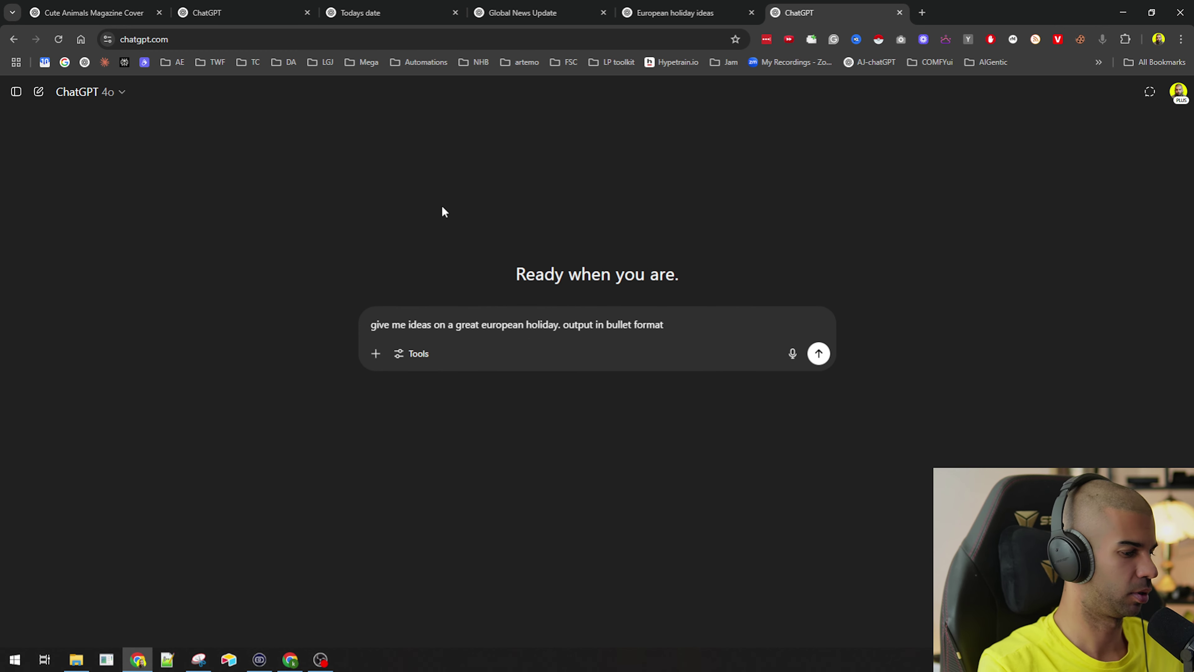
double_click(613, 325)
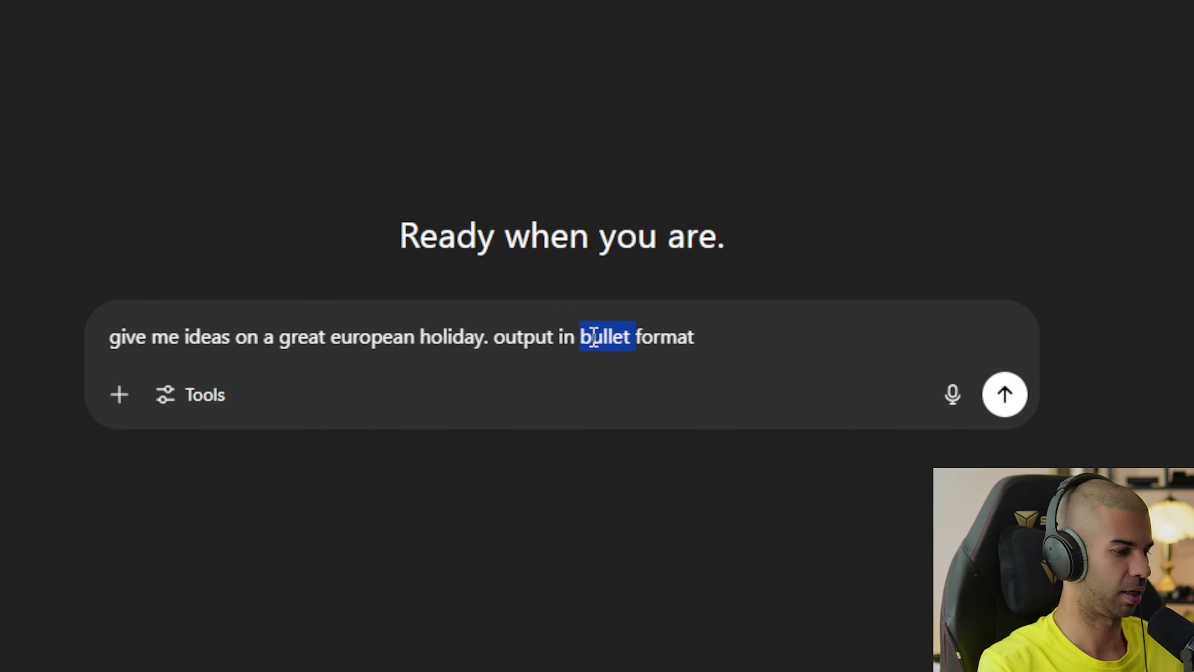
text(3 paragraph)
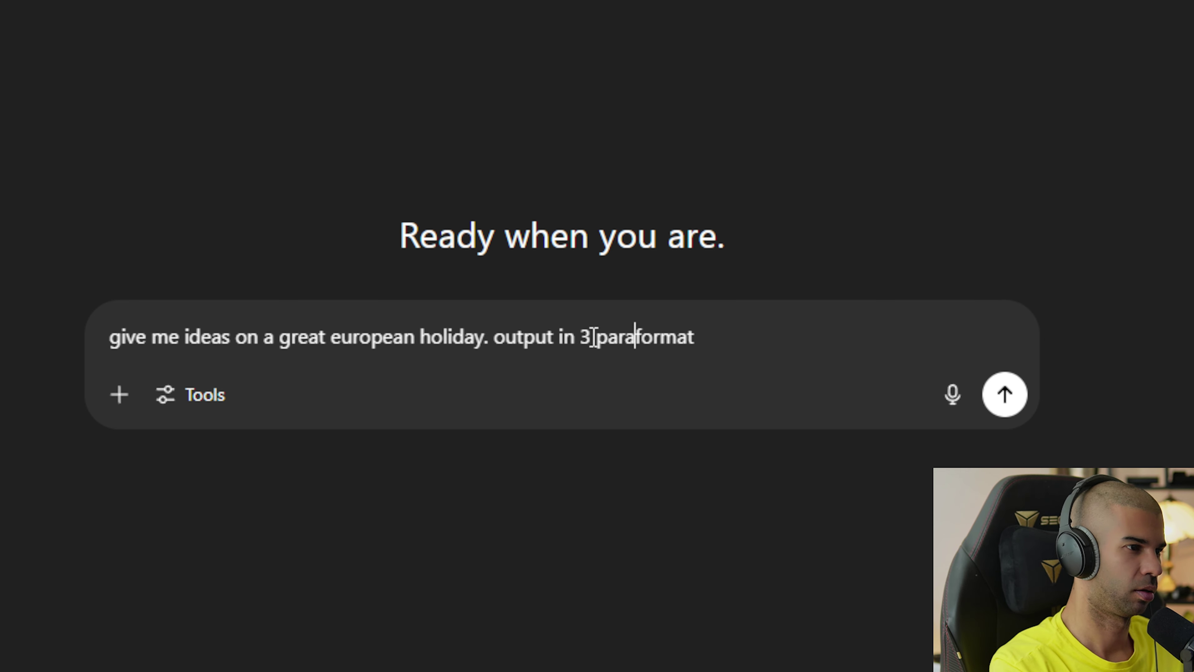
text(s)
key(Return)
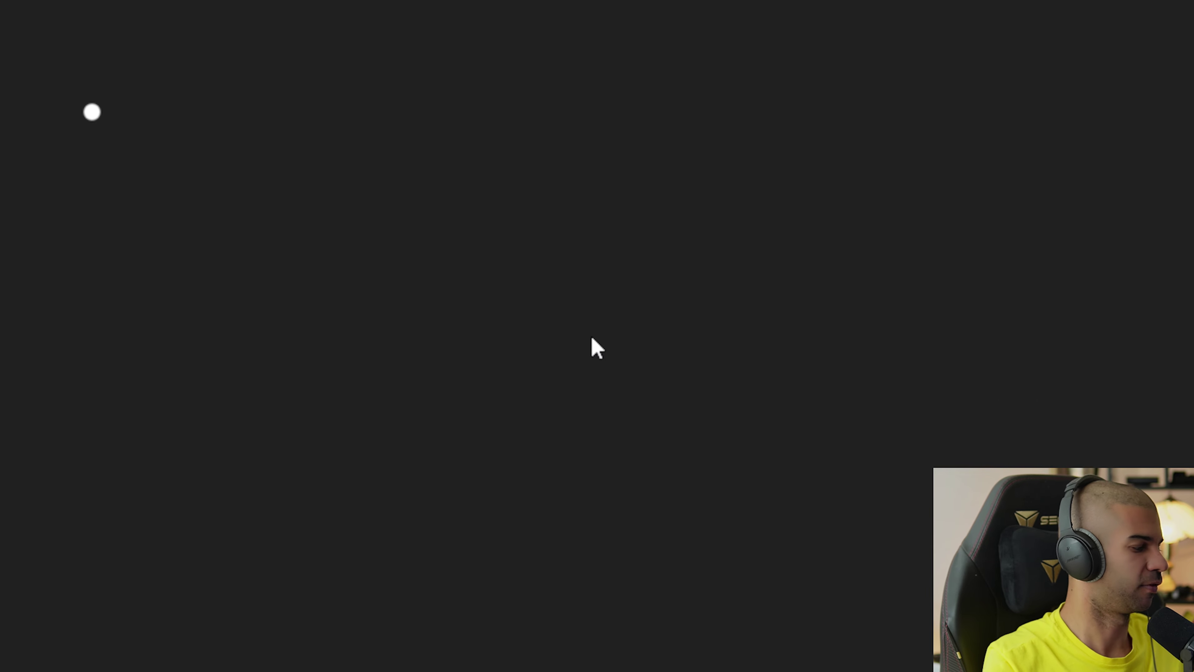
Step: Compare the bullet-format reply with the three-paragraph reply to the European holiday prompt
click(709, 7)
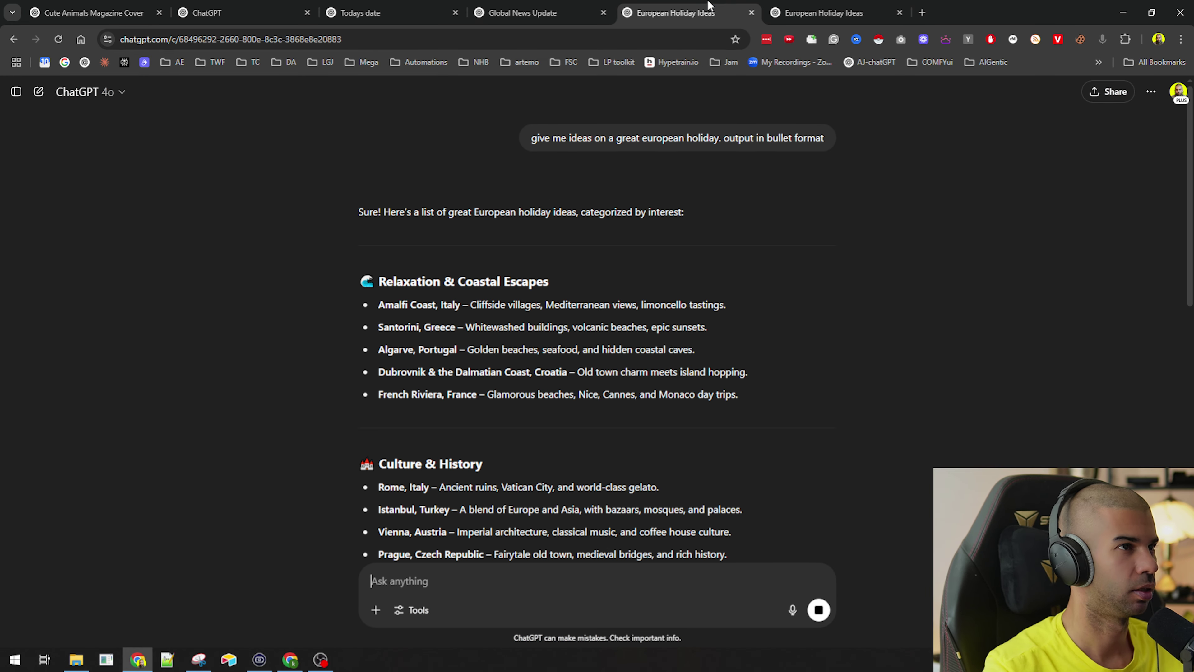
scroll(547, 235, down, 15)
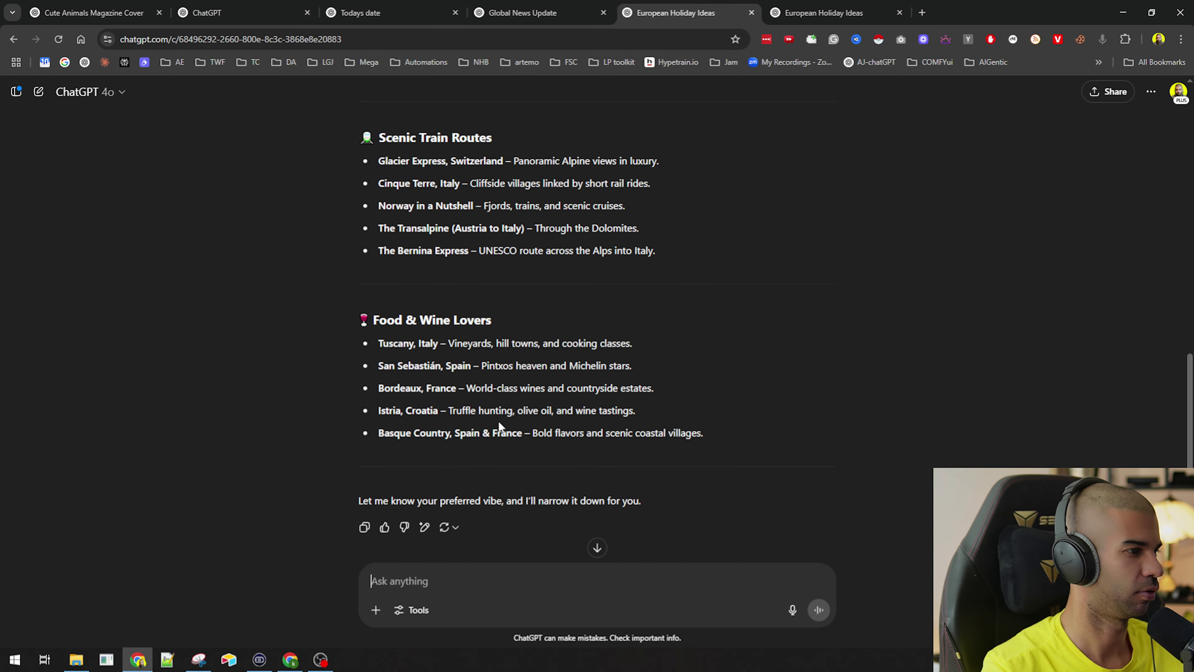
scroll(505, 438, up, 15)
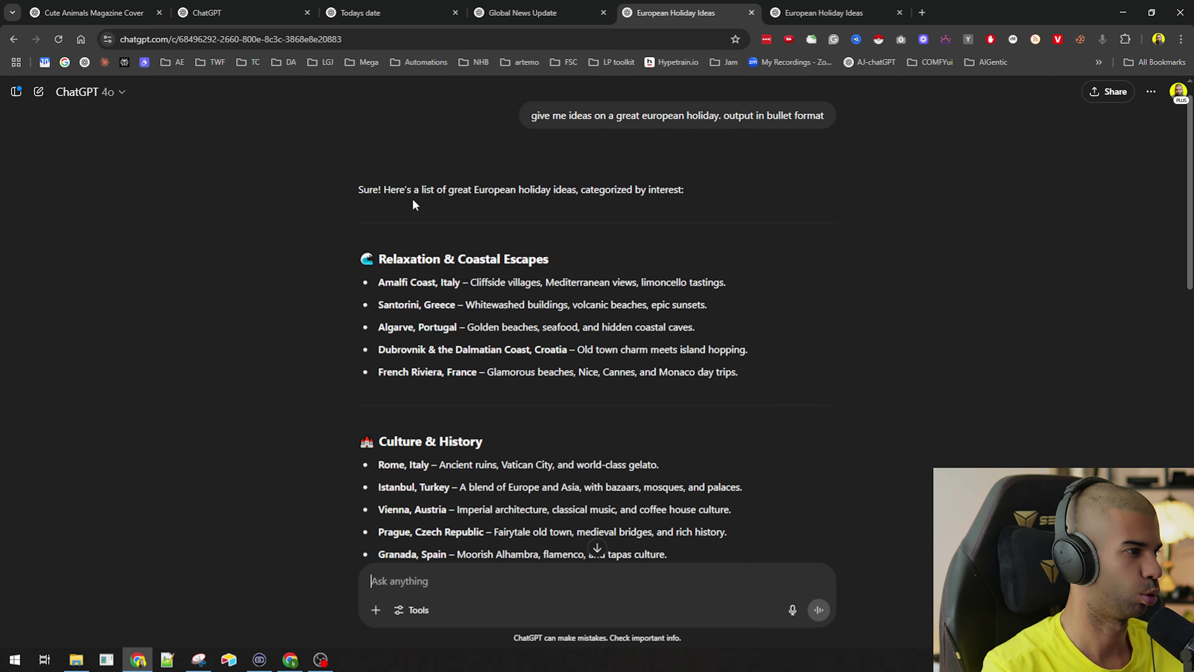
key(ctrl+Tab)
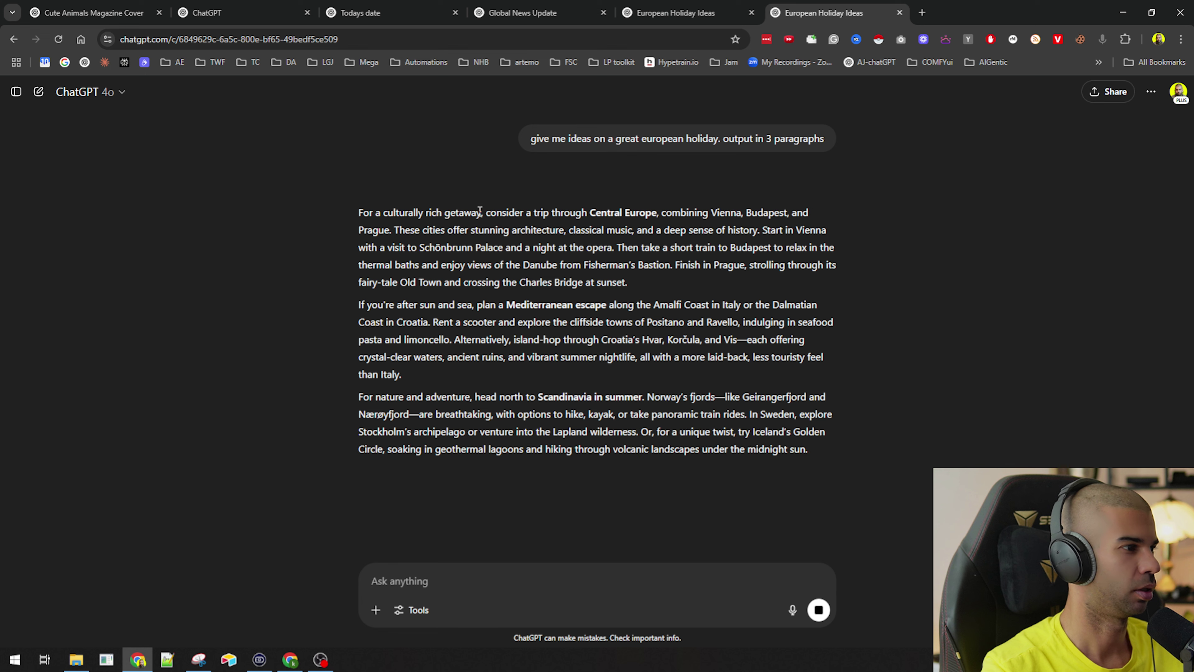
key(ctrl+shift+Tab)
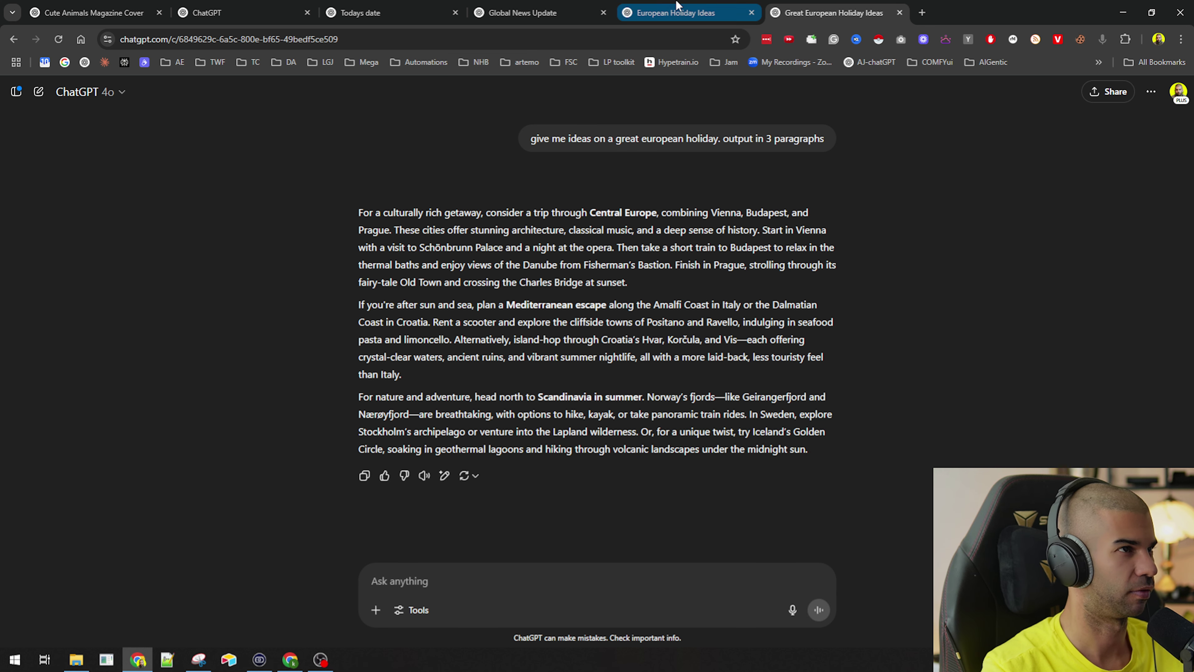
scroll(586, 166, up, 3)
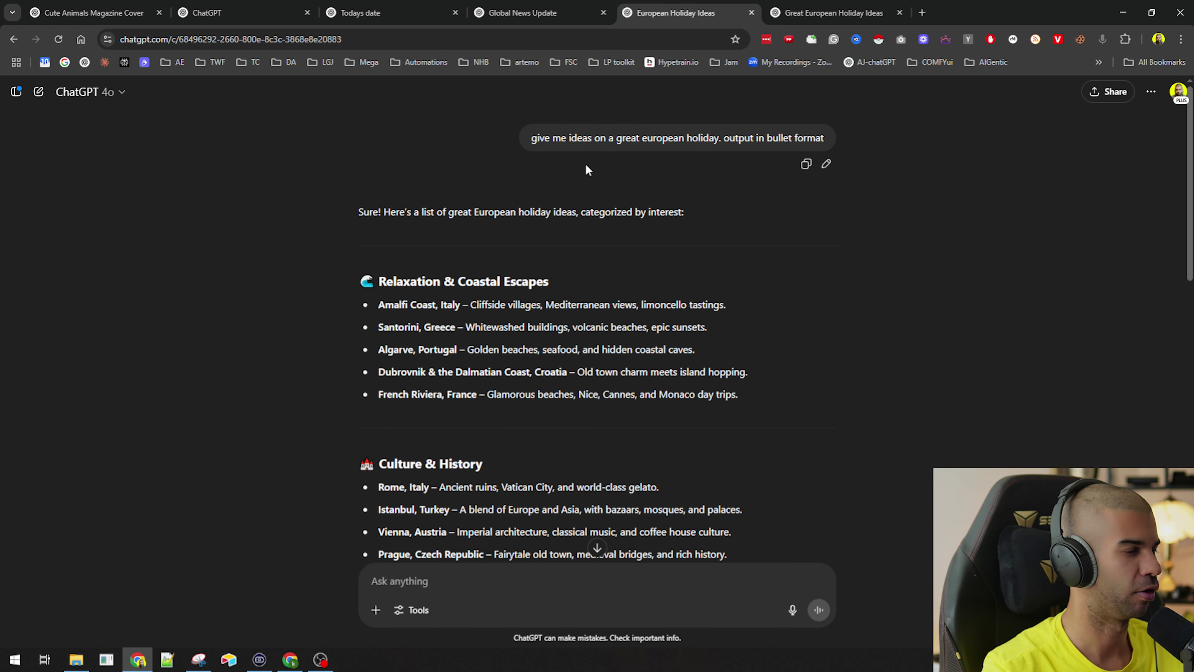
Step: Compare the original and revised CUTE ANIMALS covers and the edit request between them, then return to the three-paragraph holiday chat
key(ctrl+shift+Tab)
key(ctrl+shift+Tab)
key(ctrl+shift+Tab)
key(ctrl+shift+Tab)
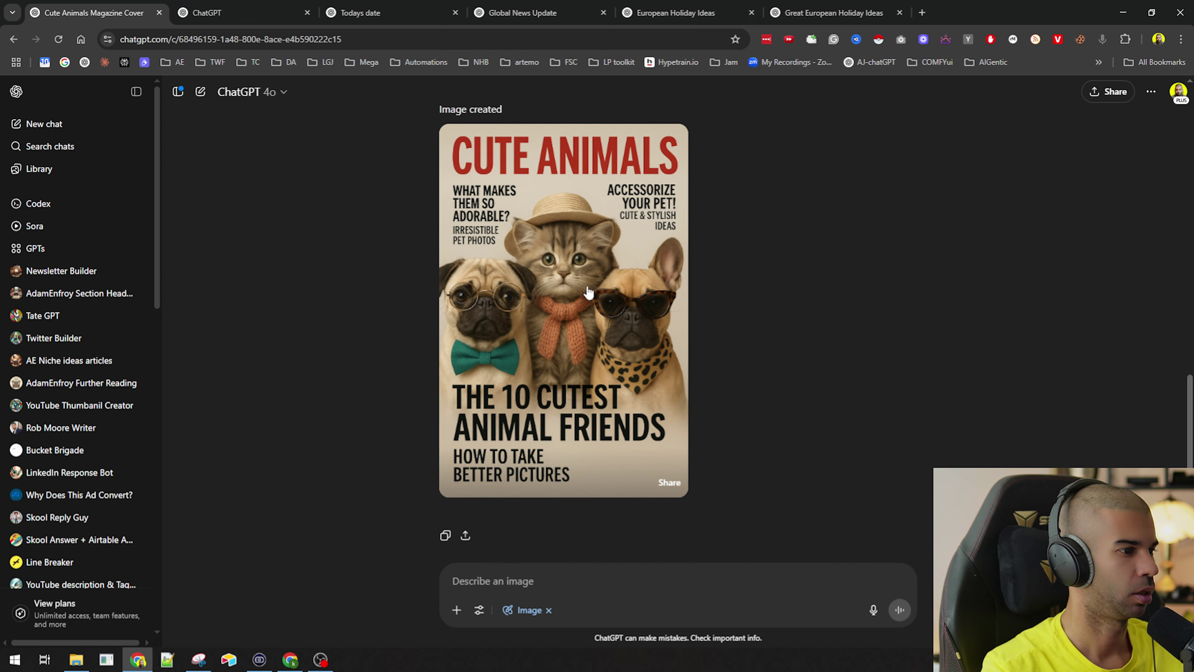
scroll(510, 230, down, 15)
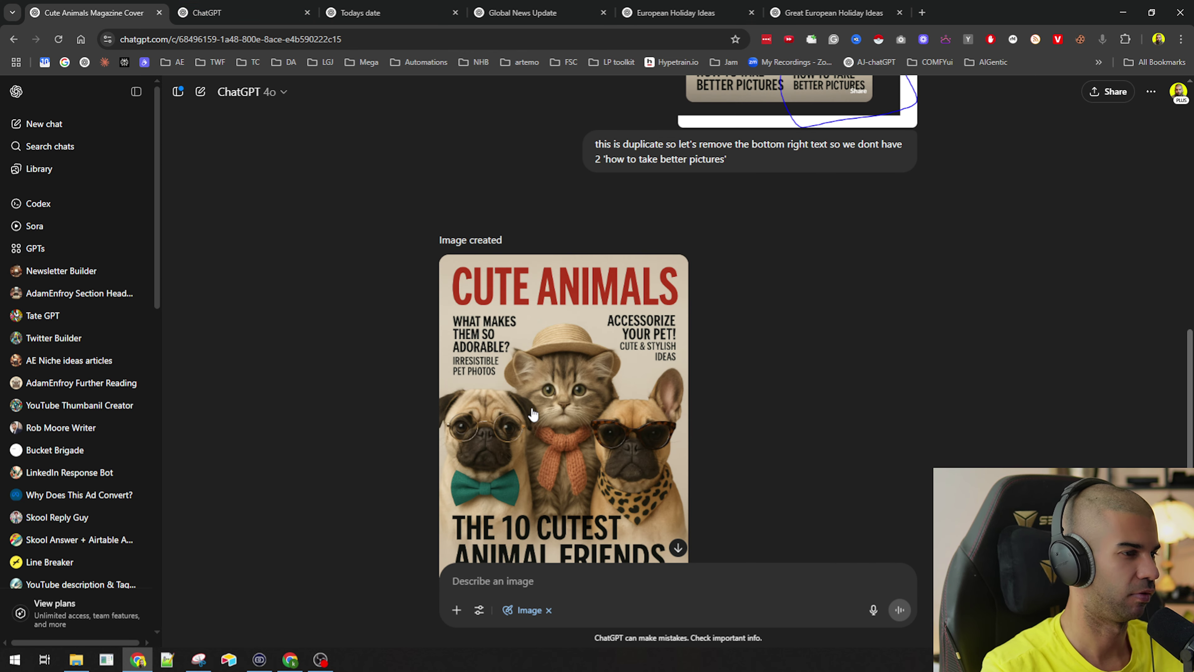
scroll(637, 304, up, 10)
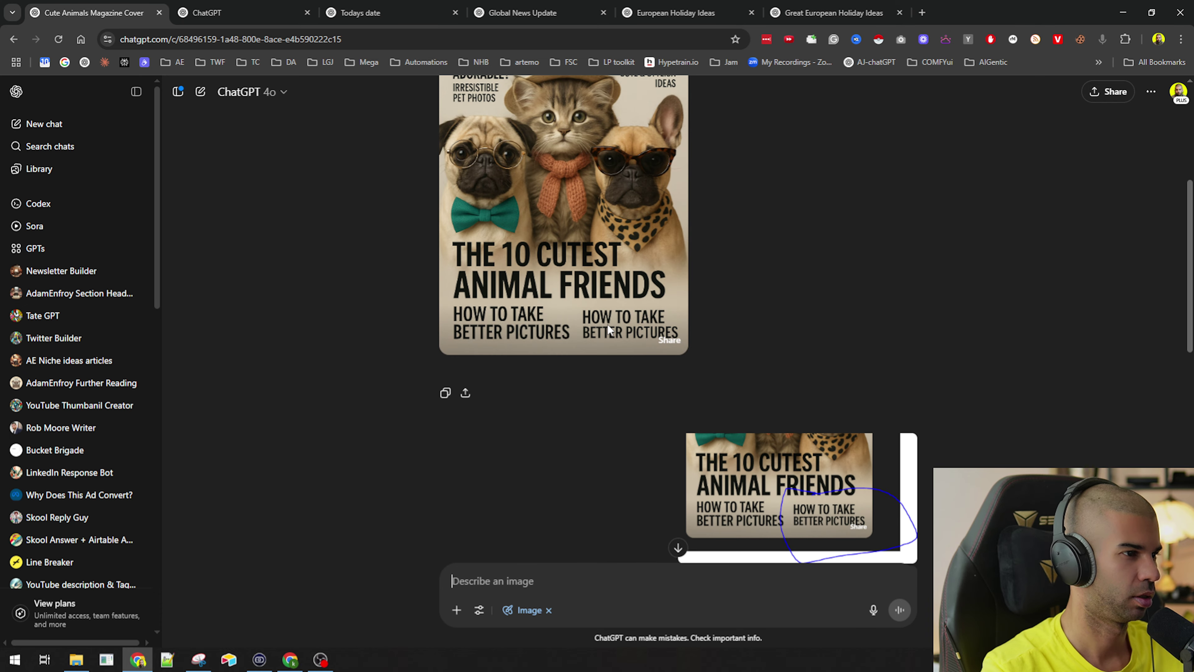
scroll(607, 323, down, 7)
key(ctrl+shift+Tab)
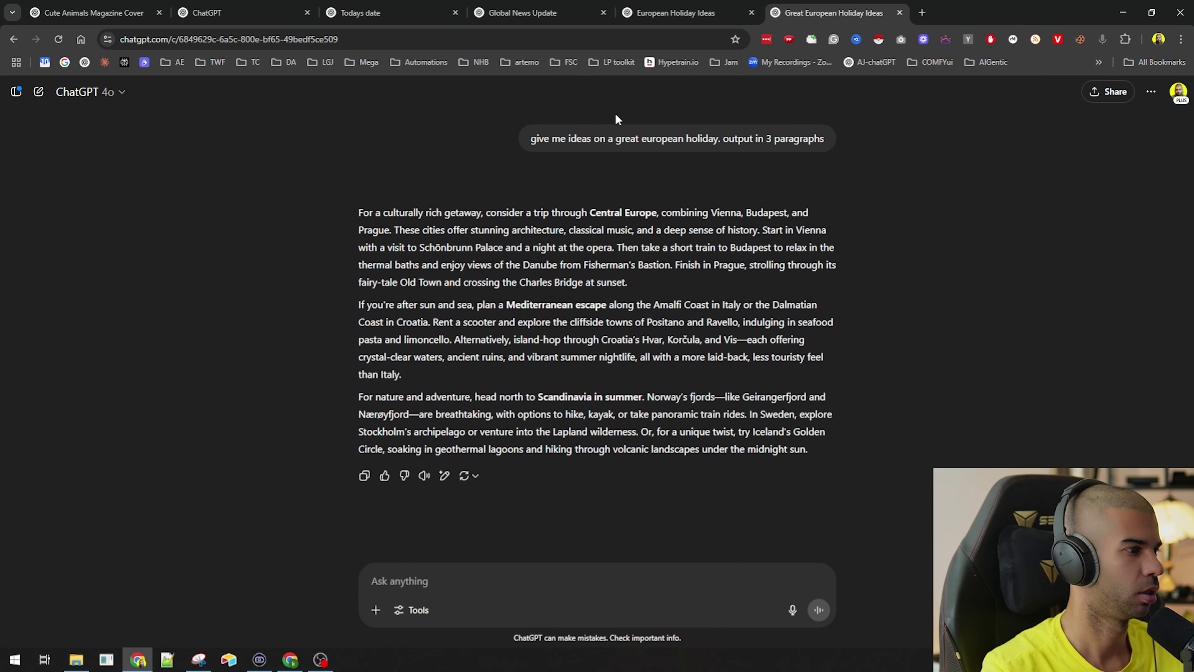
Step: Examine the bullet-format holiday ideas, then reread the three-paragraph prompt and its opening paragraph on Central Europe
click(659, 12)
scroll(597, 330, down, 5)
drag(392, 145, 703, 443)
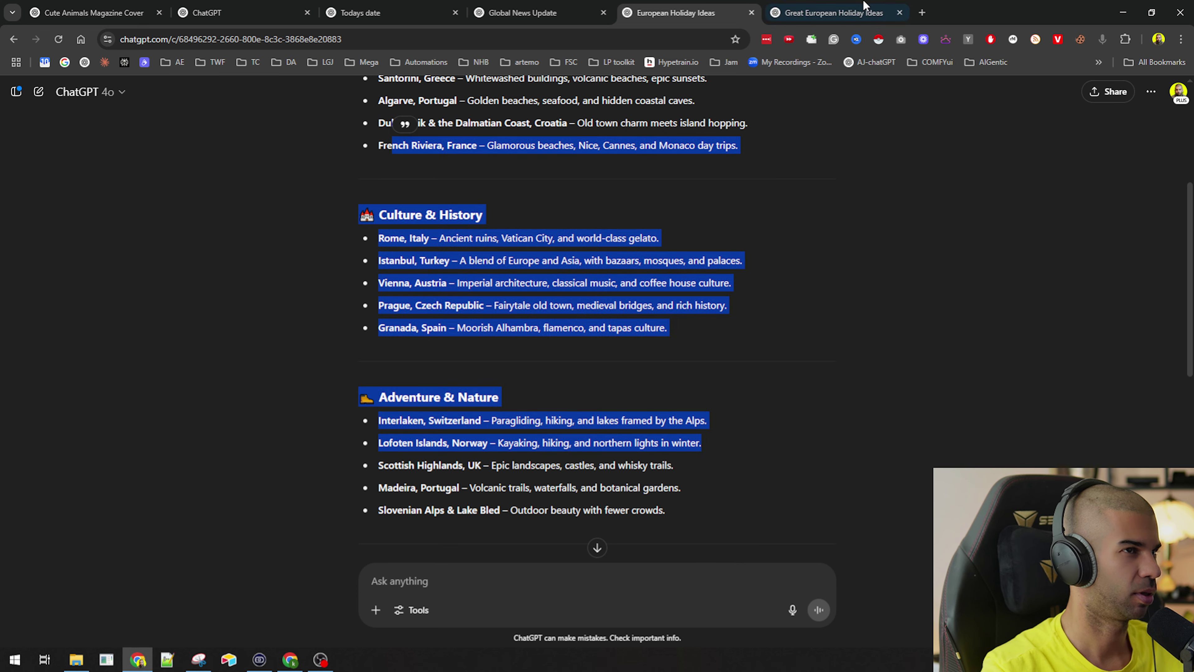
click(865, 6)
drag(658, 133, 828, 143)
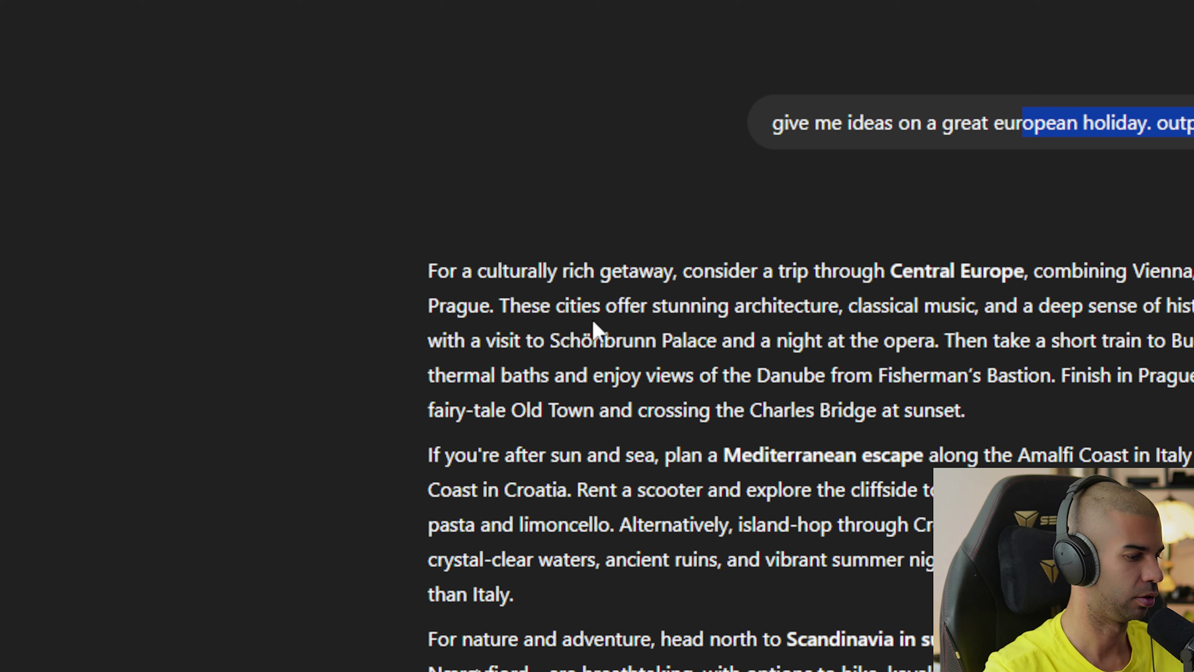
drag(583, 271, 967, 455)
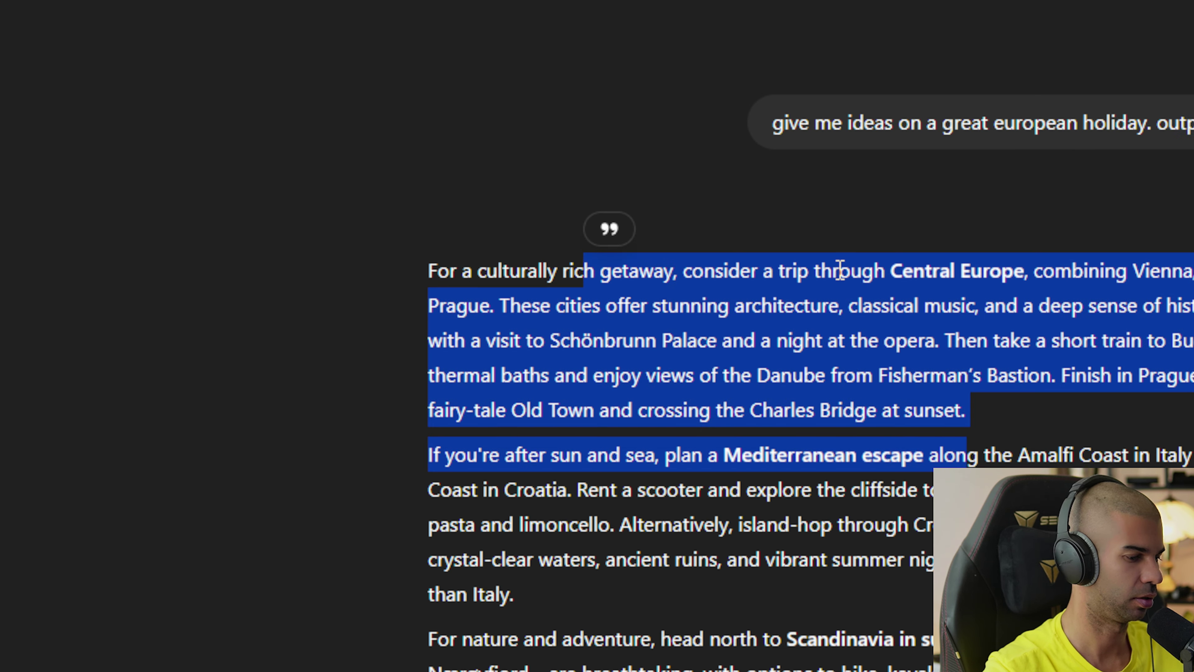
drag(891, 270, 1193, 273)
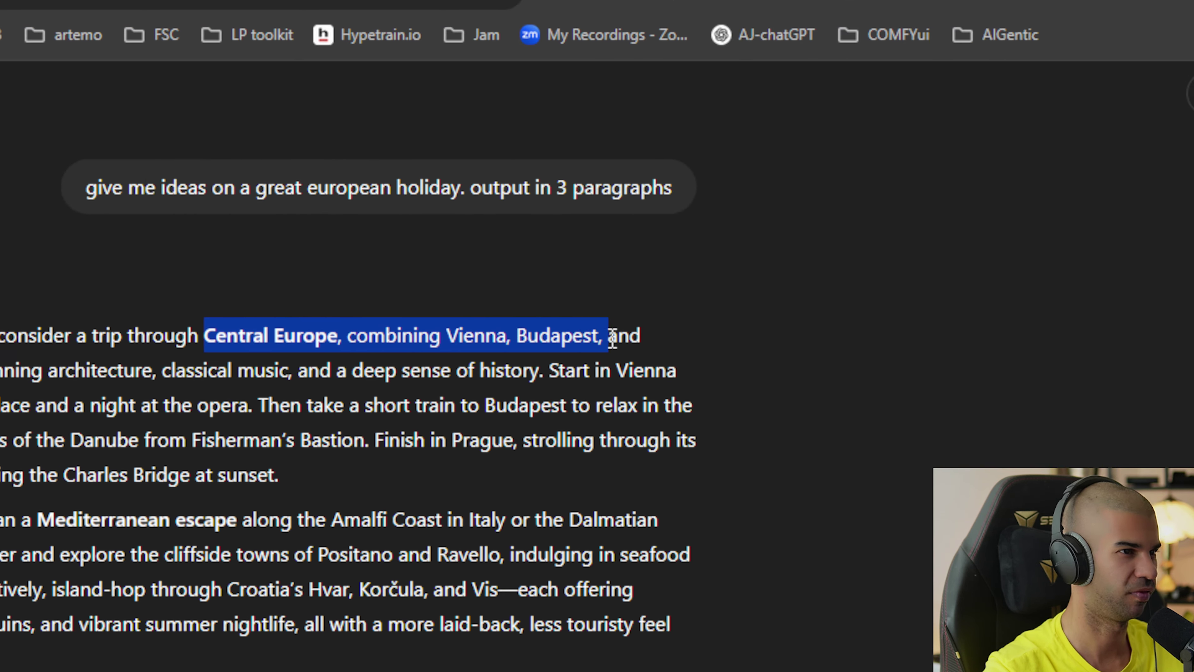
drag(612, 338, 336, 405)
click(210, 470)
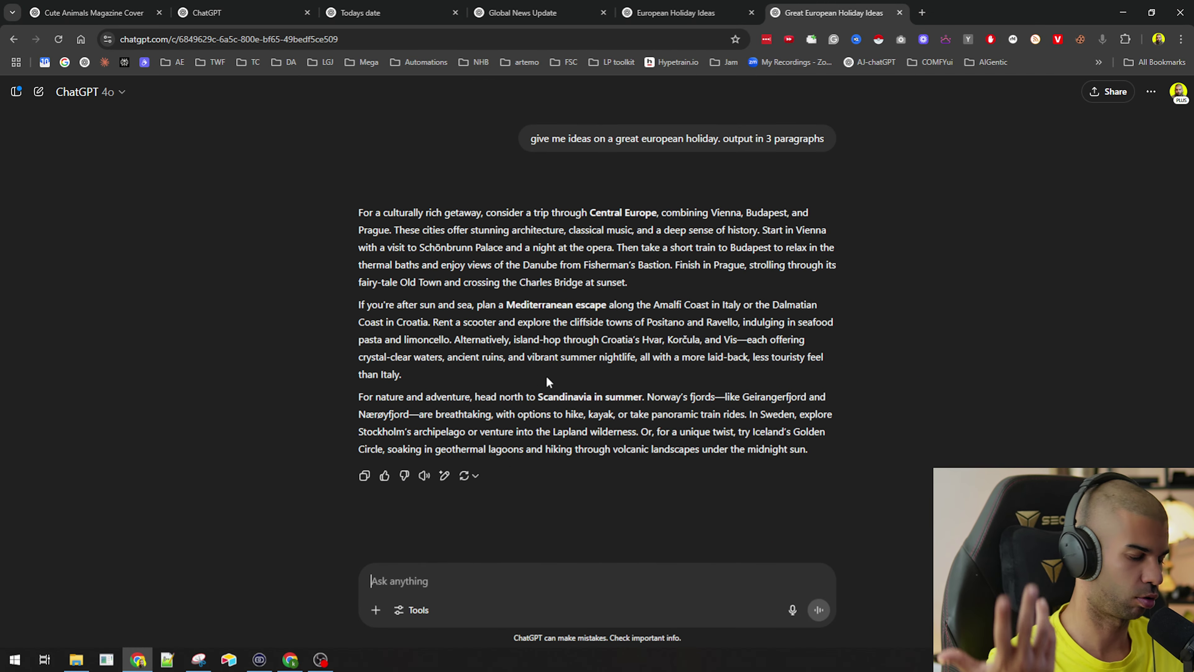
Step: Submit the follow-up prompt "explain this to me like i'm 7" in the three-paragraph holiday chat
text(explain this to me like i'm 7)
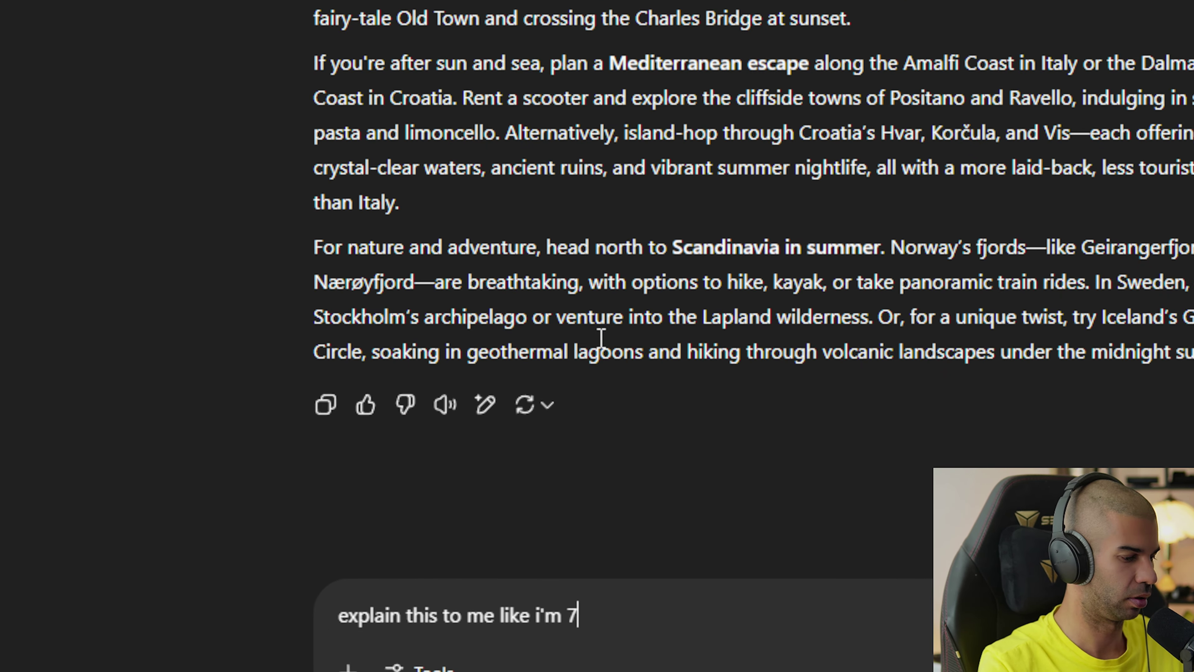
key(Return)
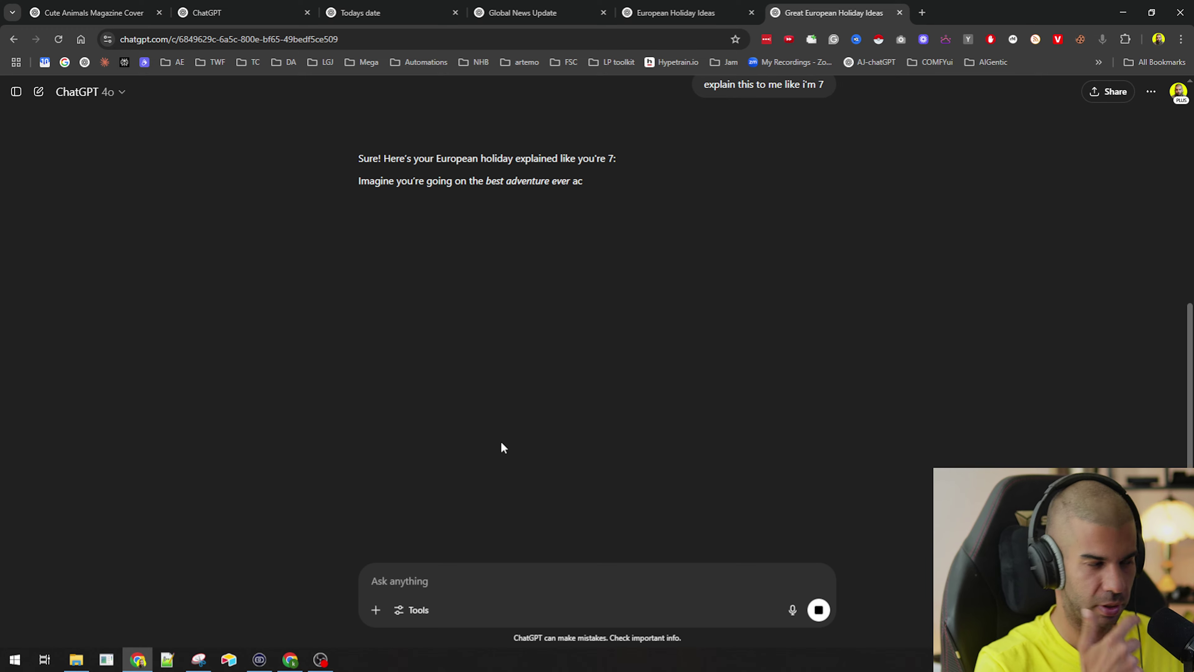
Step: Read the simplified holiday explanation, checking the wording of its first paragraph and the Italy passage
drag(452, 181, 467, 181)
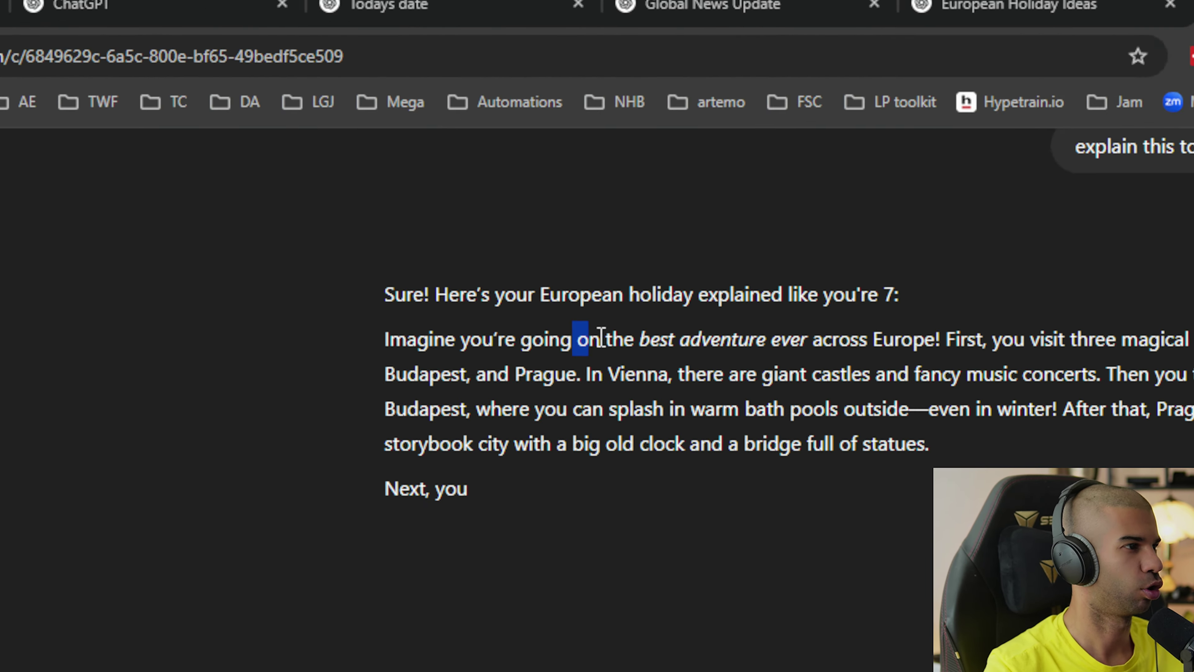
drag(601, 338, 114, 392)
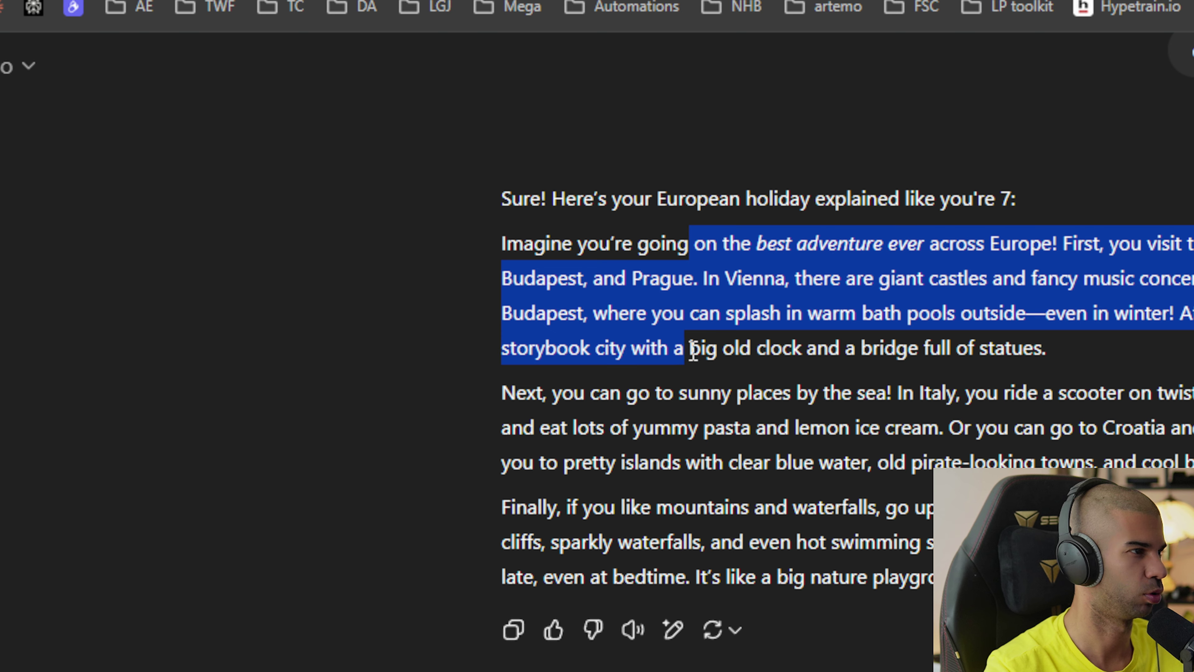
drag(693, 350, 1046, 346)
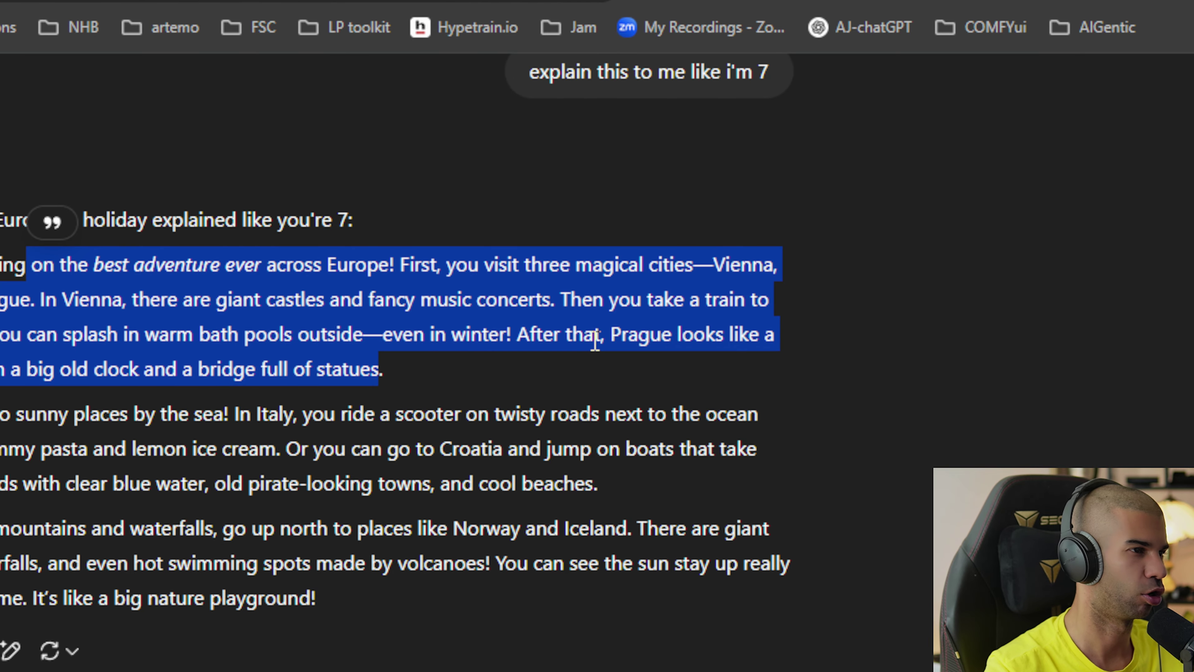
click(596, 342)
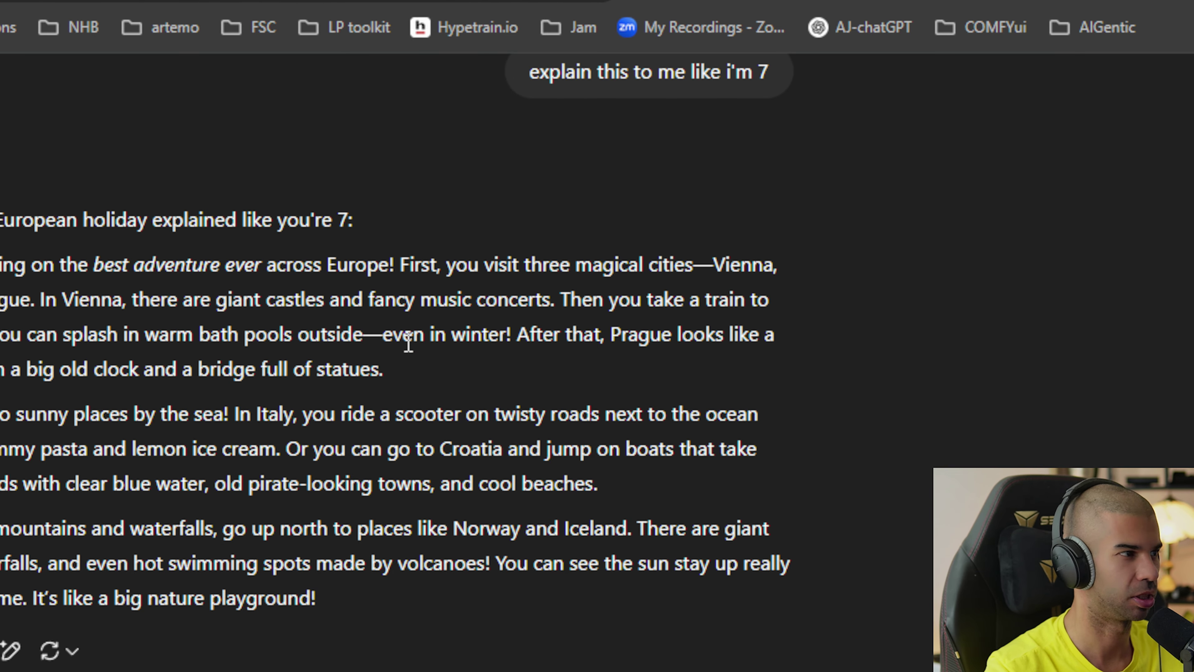
drag(576, 341, 673, 341)
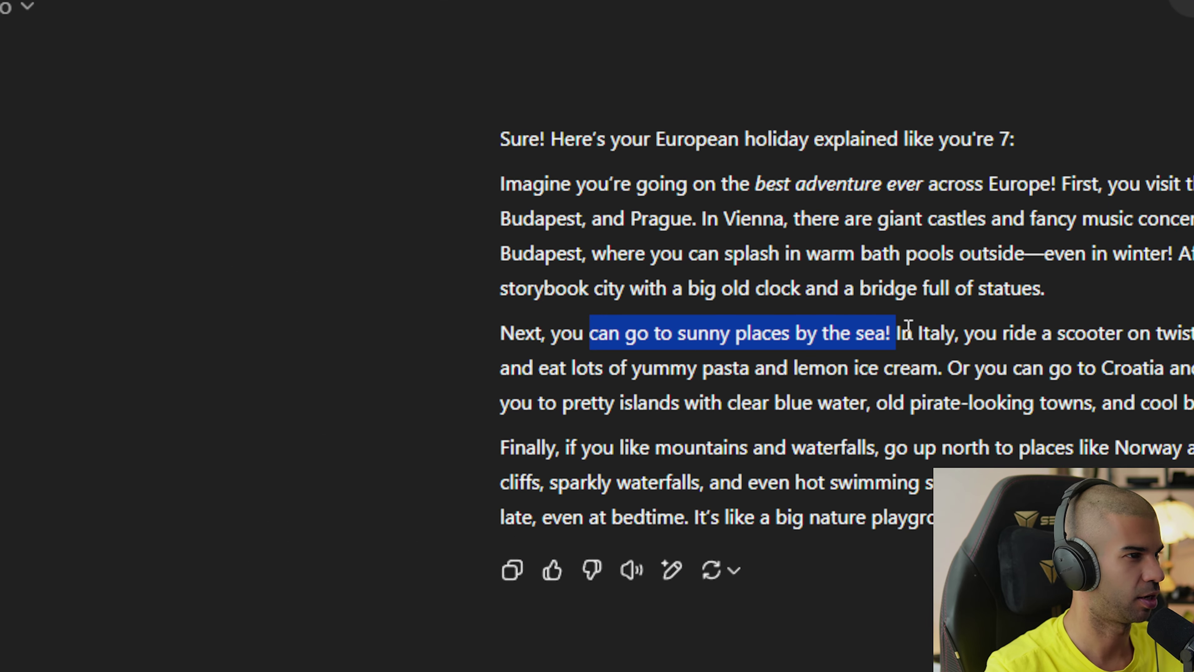
drag(908, 329, 965, 331)
click(1166, 332)
drag(595, 337, 722, 330)
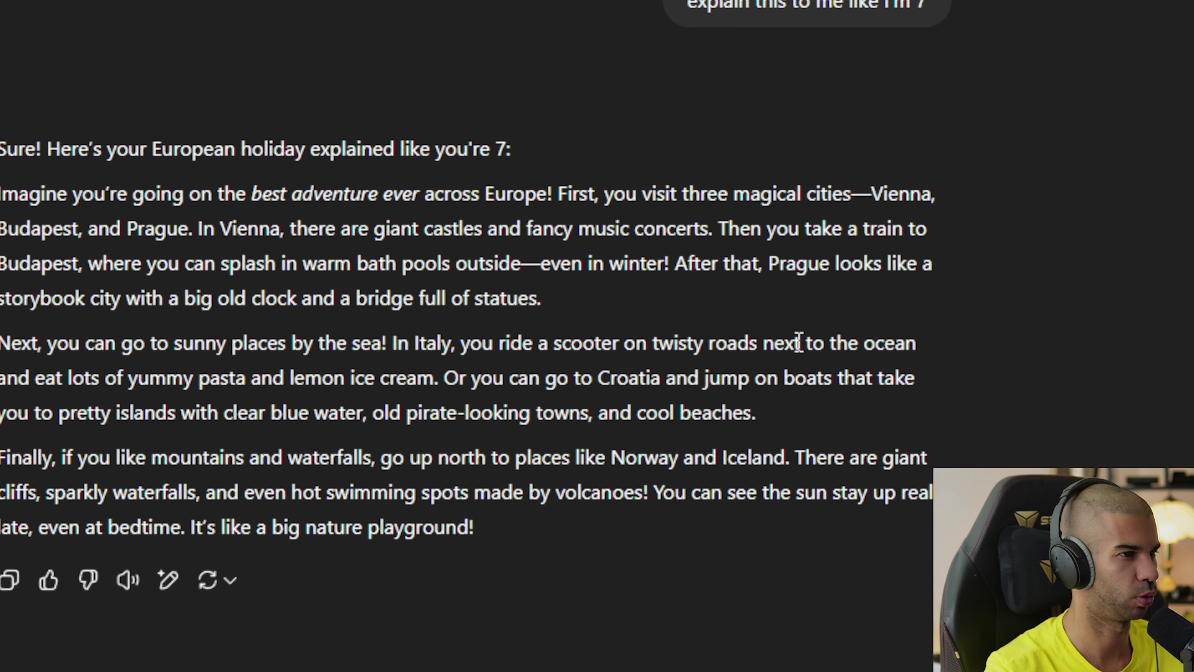
drag(44, 379, 419, 388)
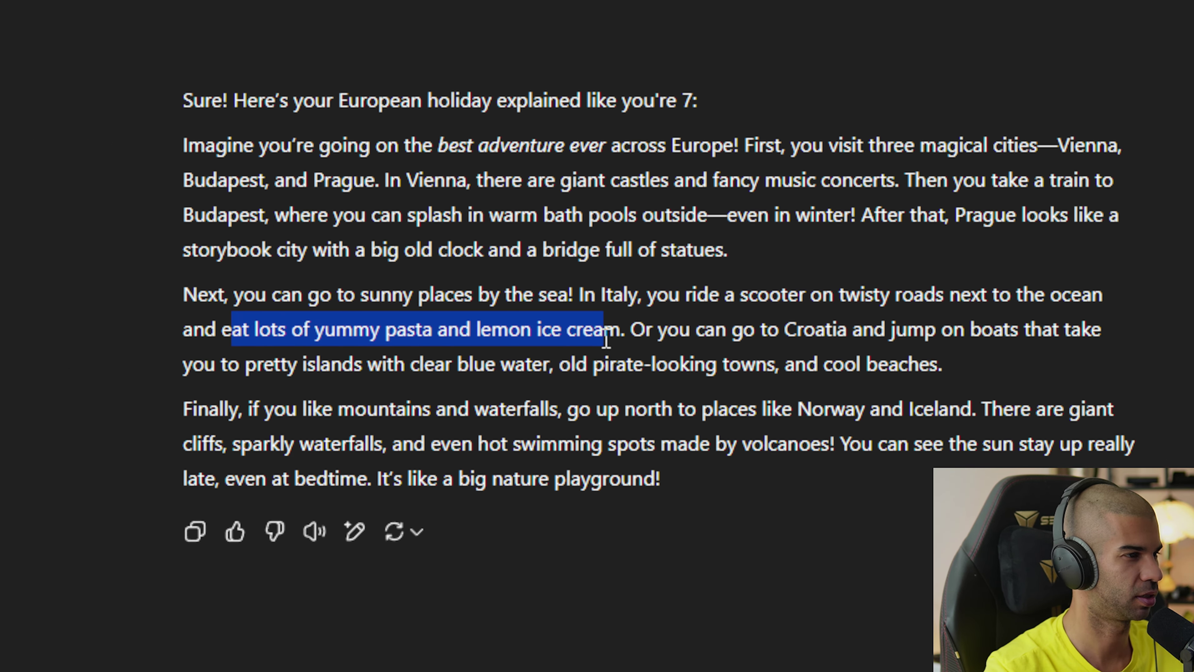
click(606, 338)
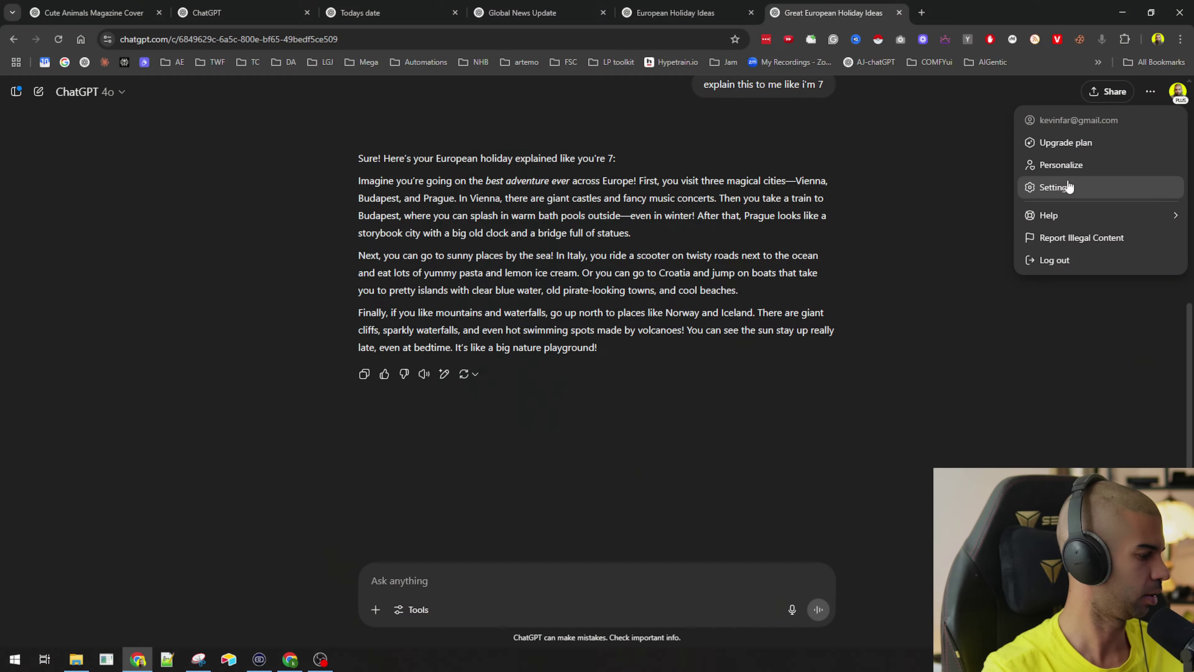
Step: Open the general settings, try the Light theme and set the theme to Dark
click(1065, 186)
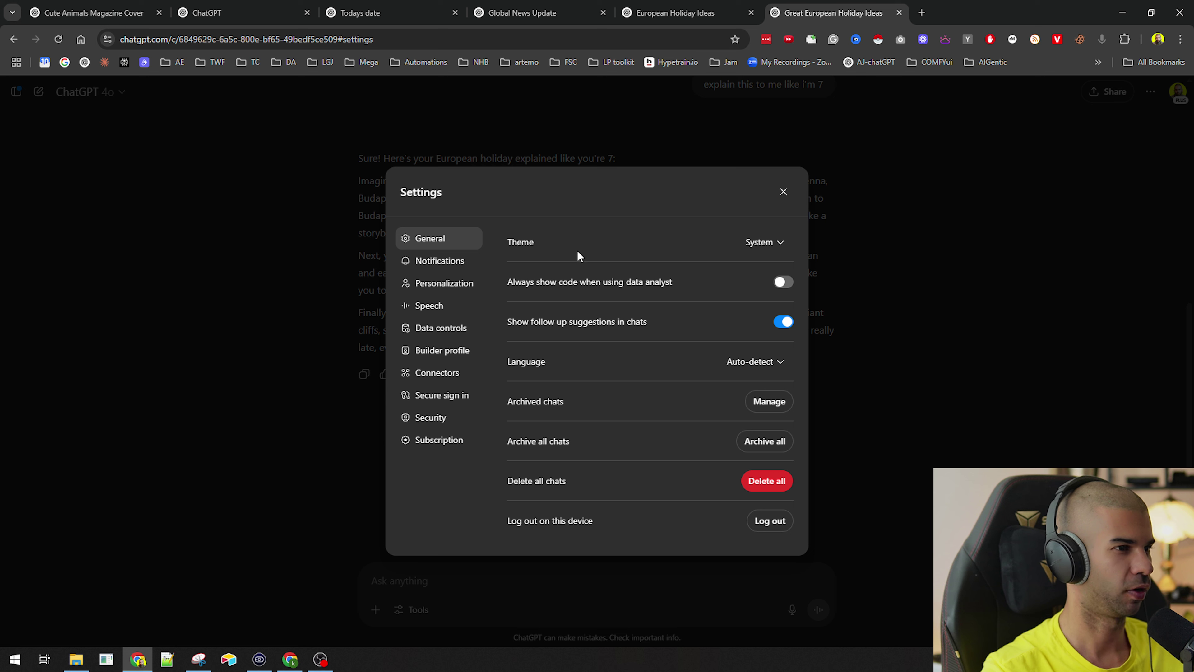
click(770, 242)
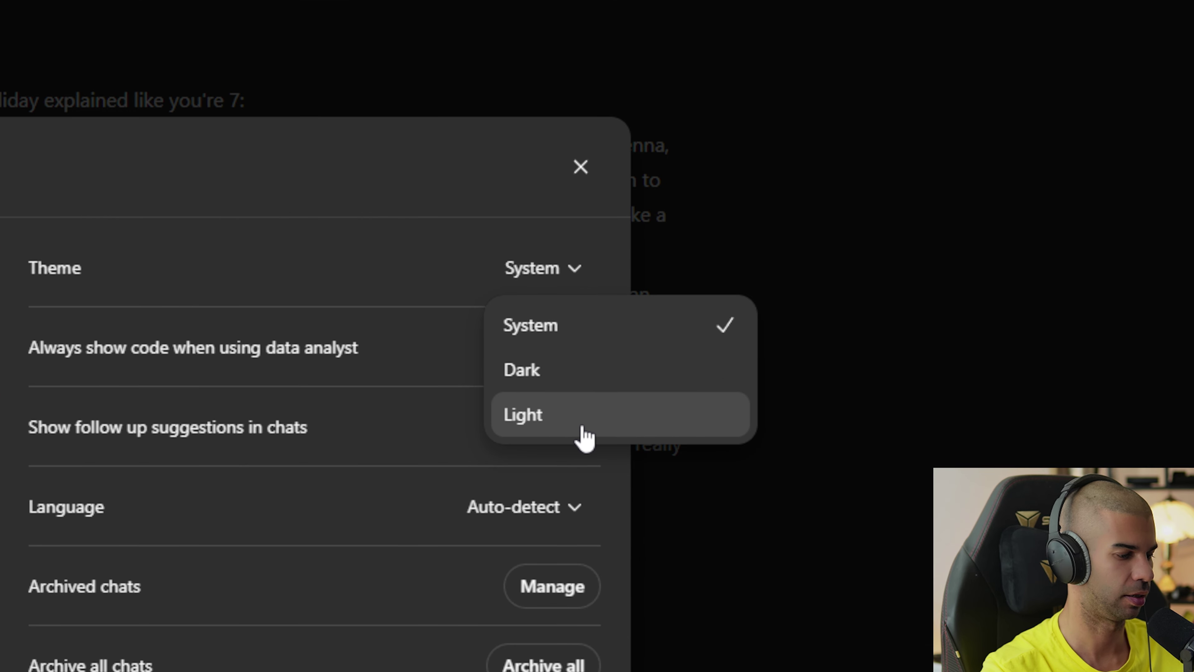
click(583, 425)
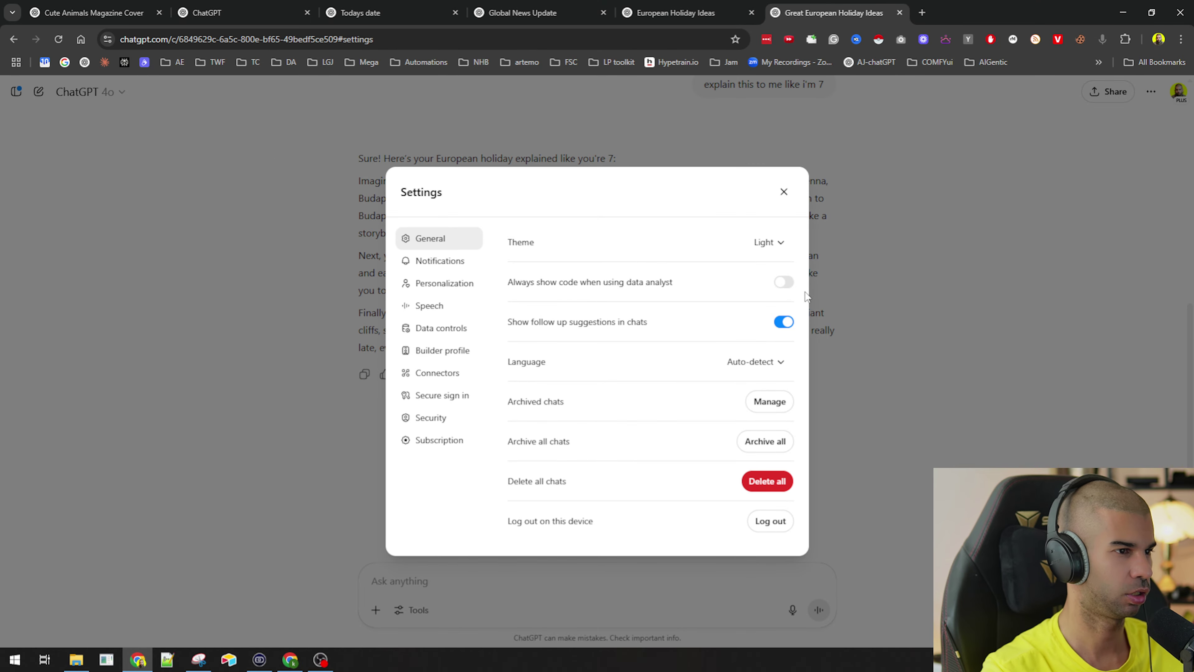
click(769, 241)
click(775, 292)
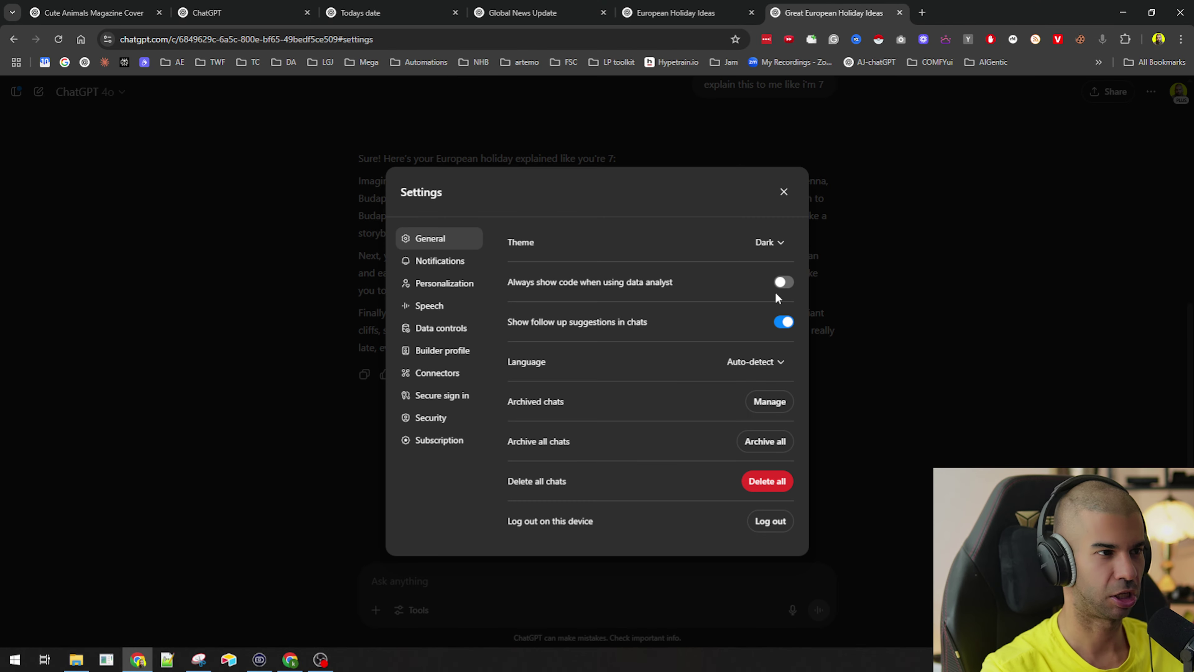
Step: Cycle the theme through the System, Dark and Light options and return it to Dark
click(773, 245)
click(774, 272)
click(769, 240)
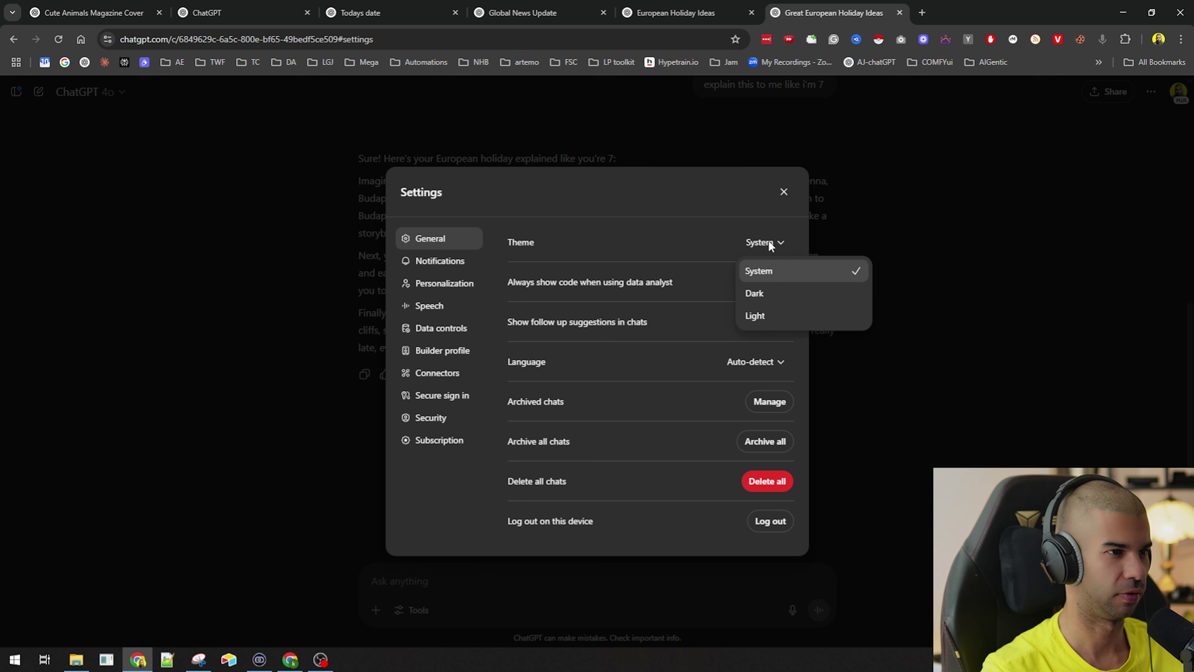
click(776, 291)
click(768, 250)
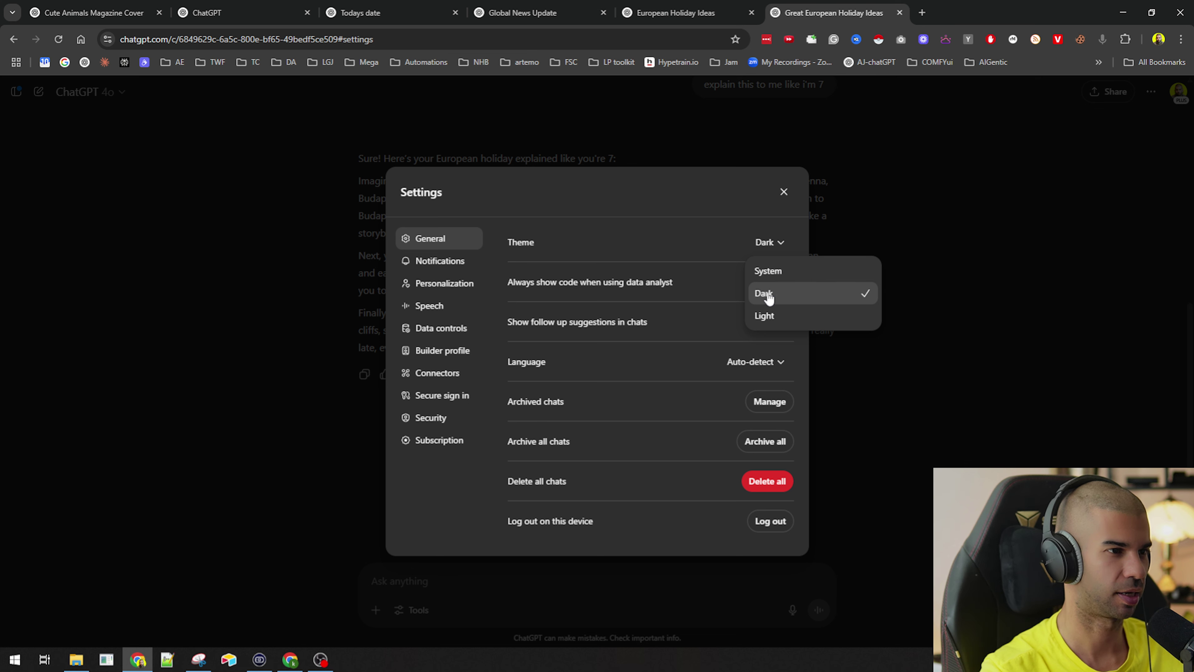
click(769, 241)
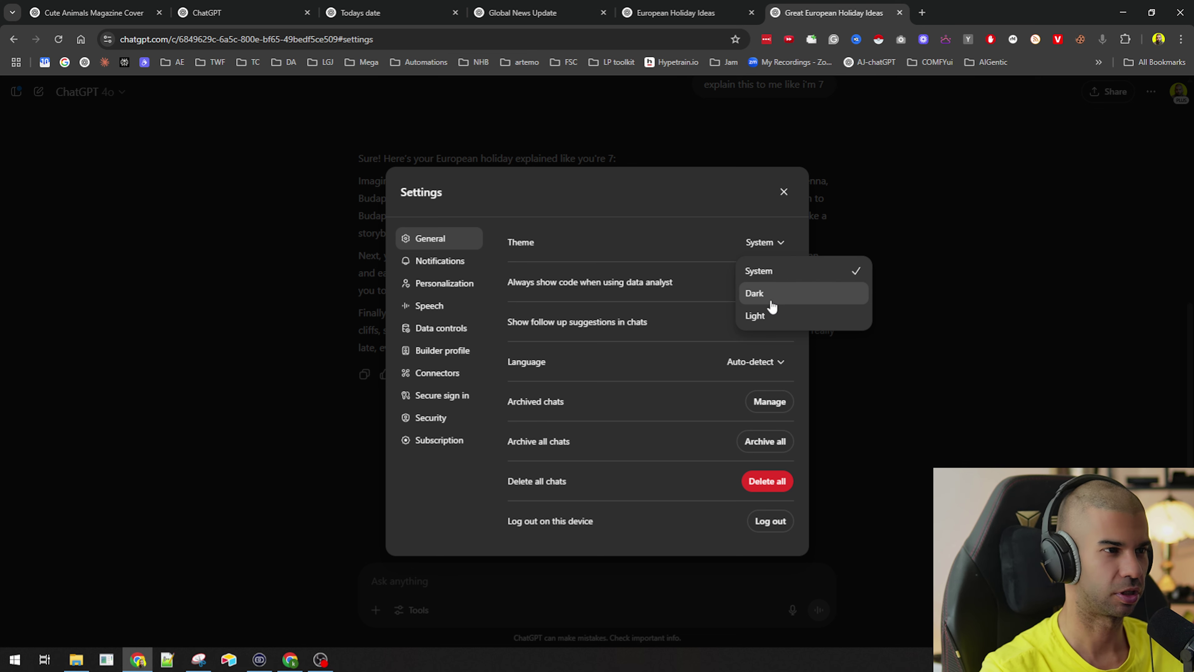
click(769, 296)
click(757, 235)
click(763, 321)
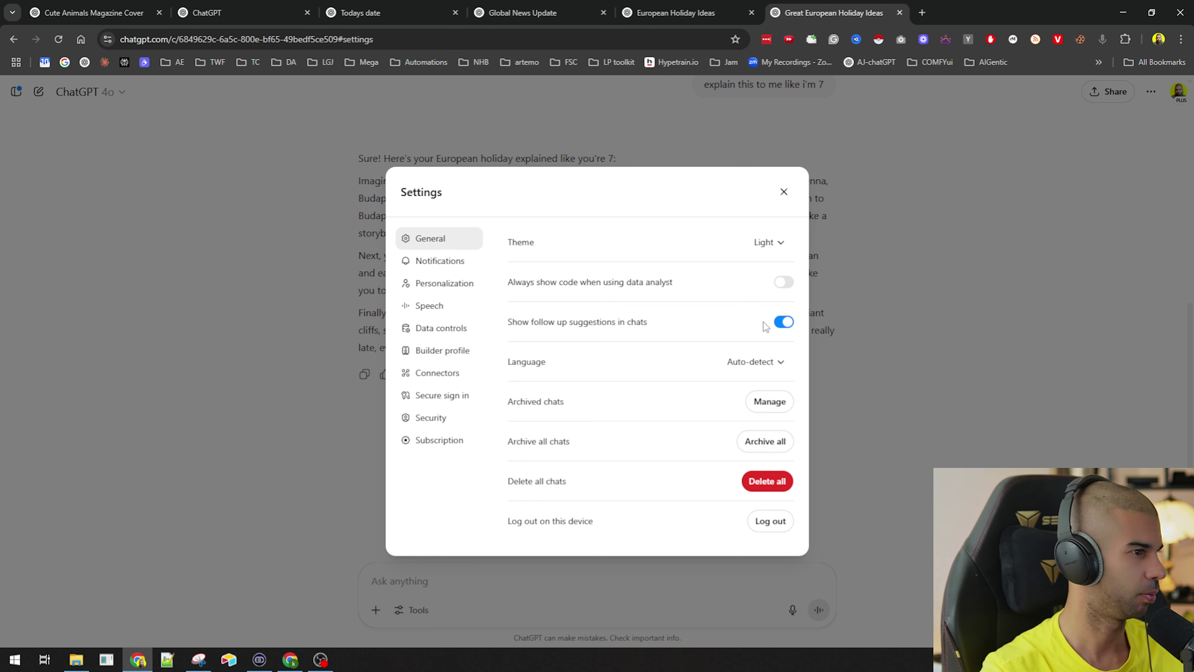
click(767, 243)
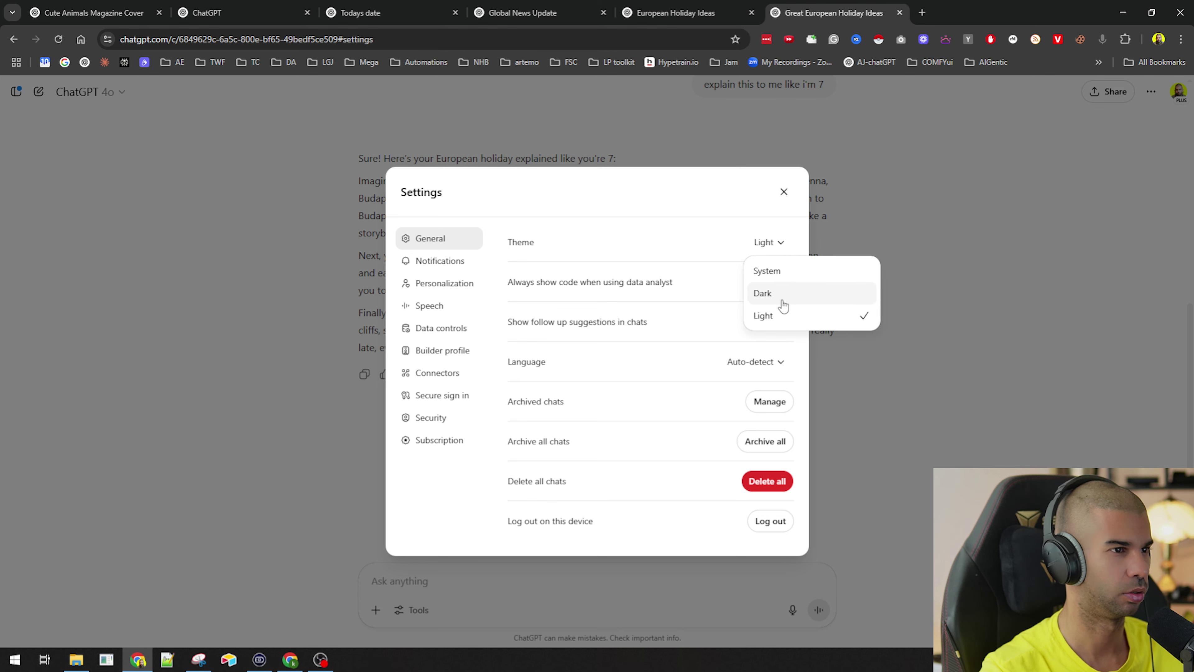
click(784, 292)
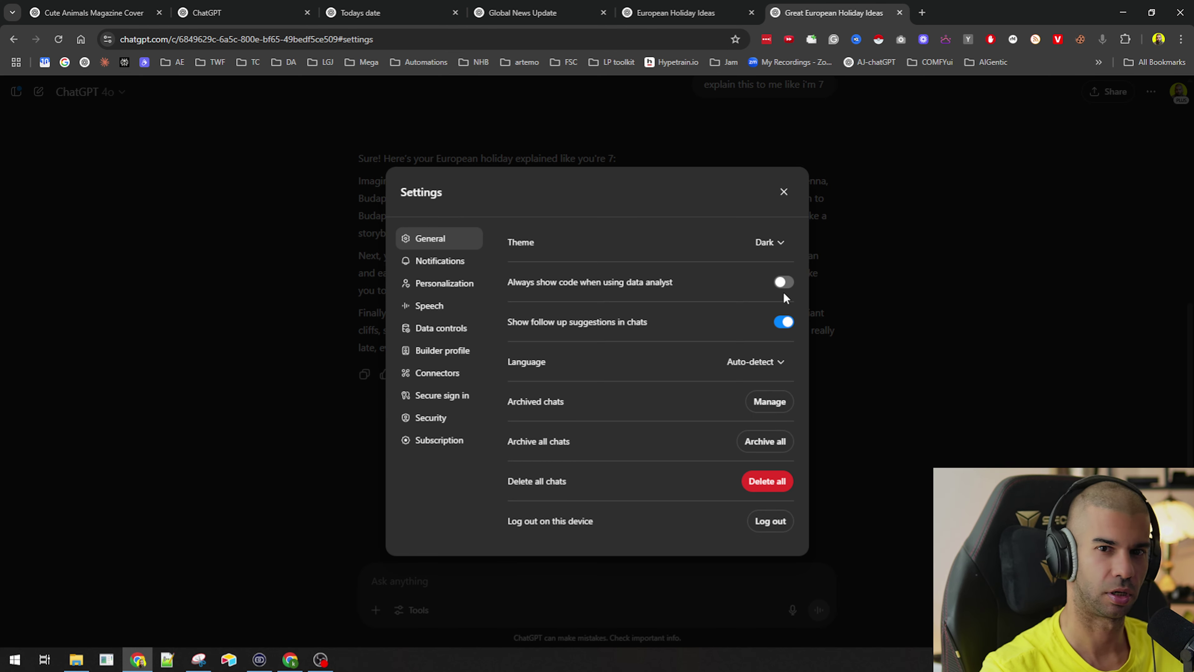
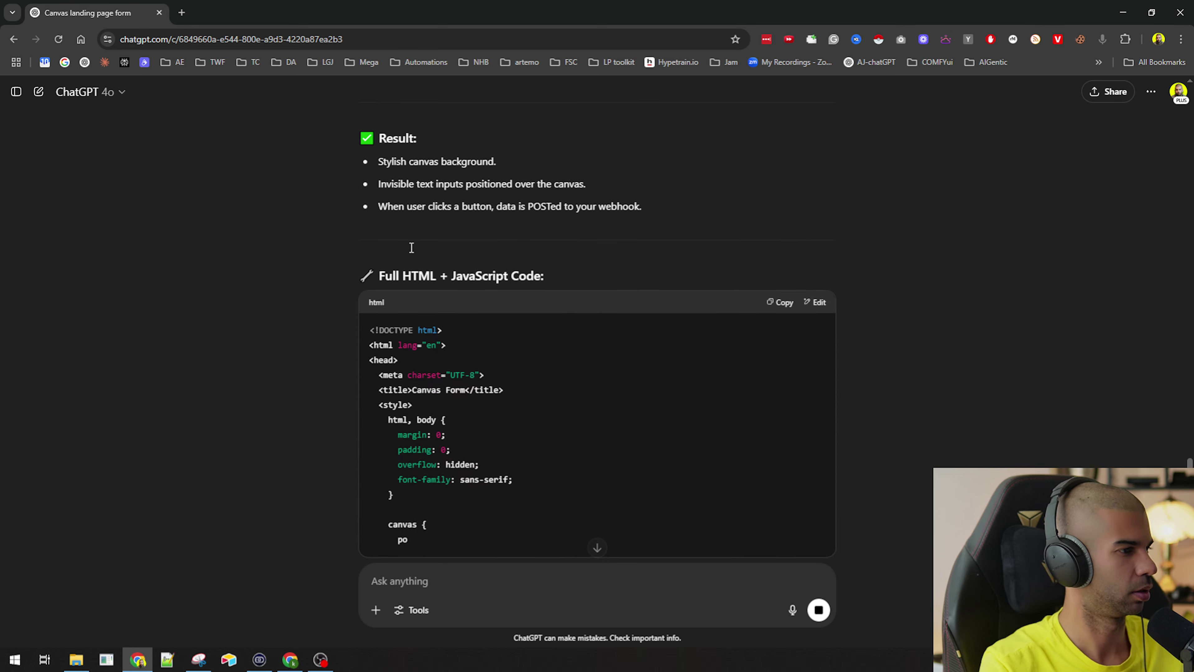
Step: Switch the canvas landing page chat to the GPT-4.5 model
scroll(834, 221, up, 6)
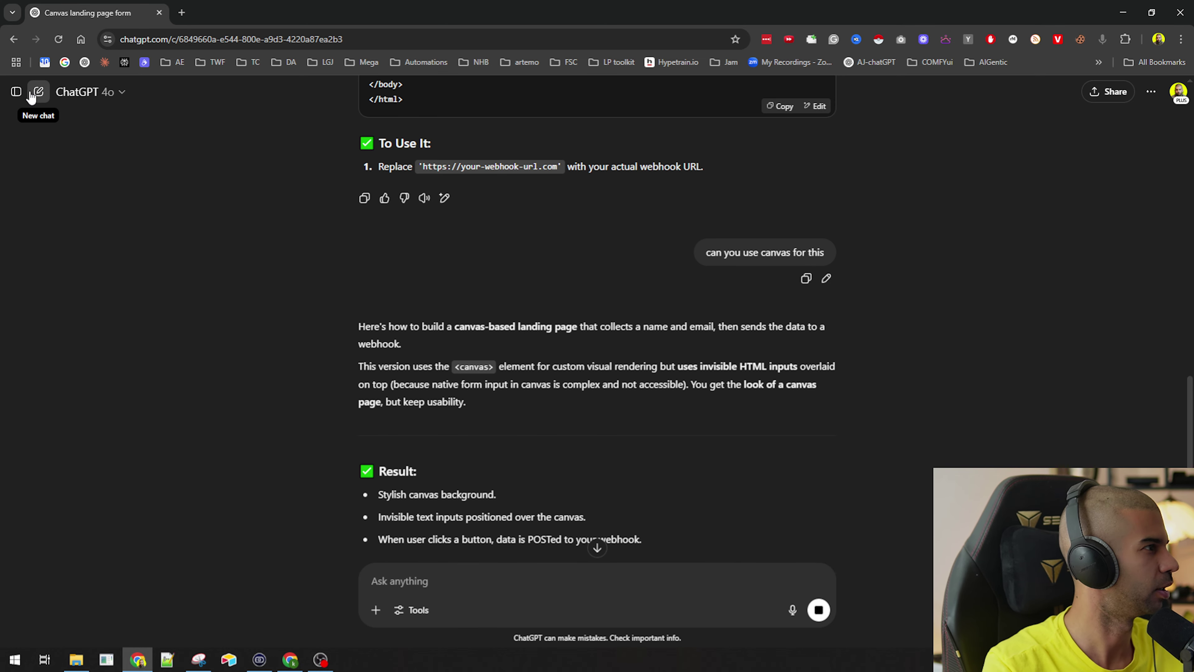
click(89, 91)
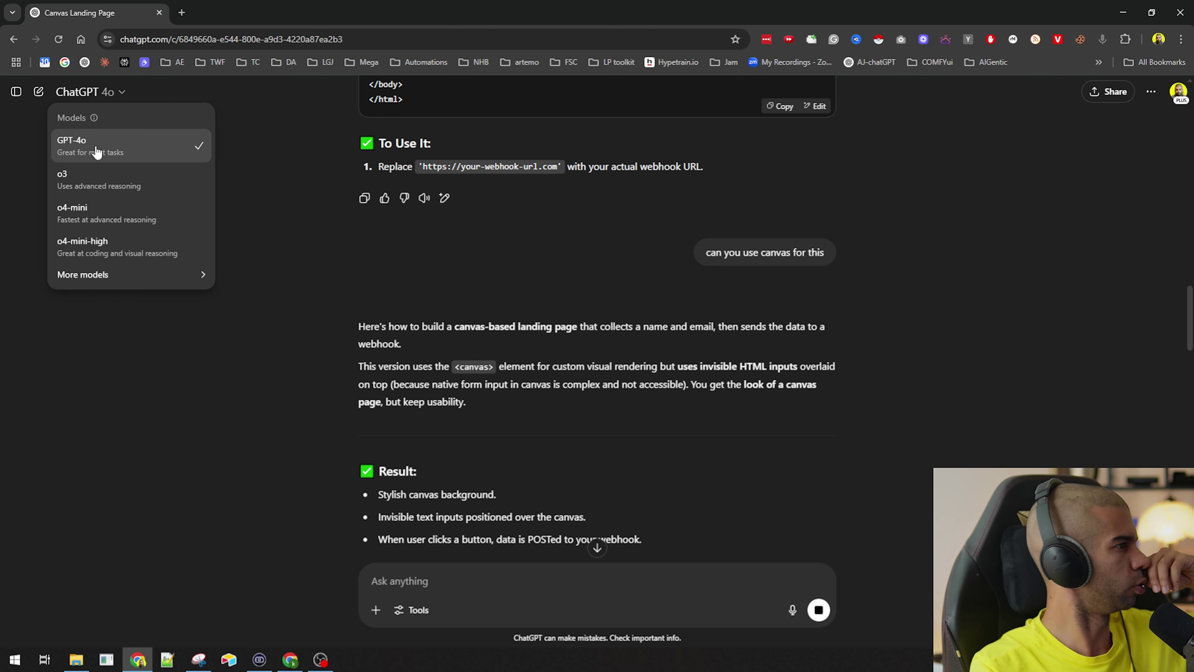
mouse_move(118, 274)
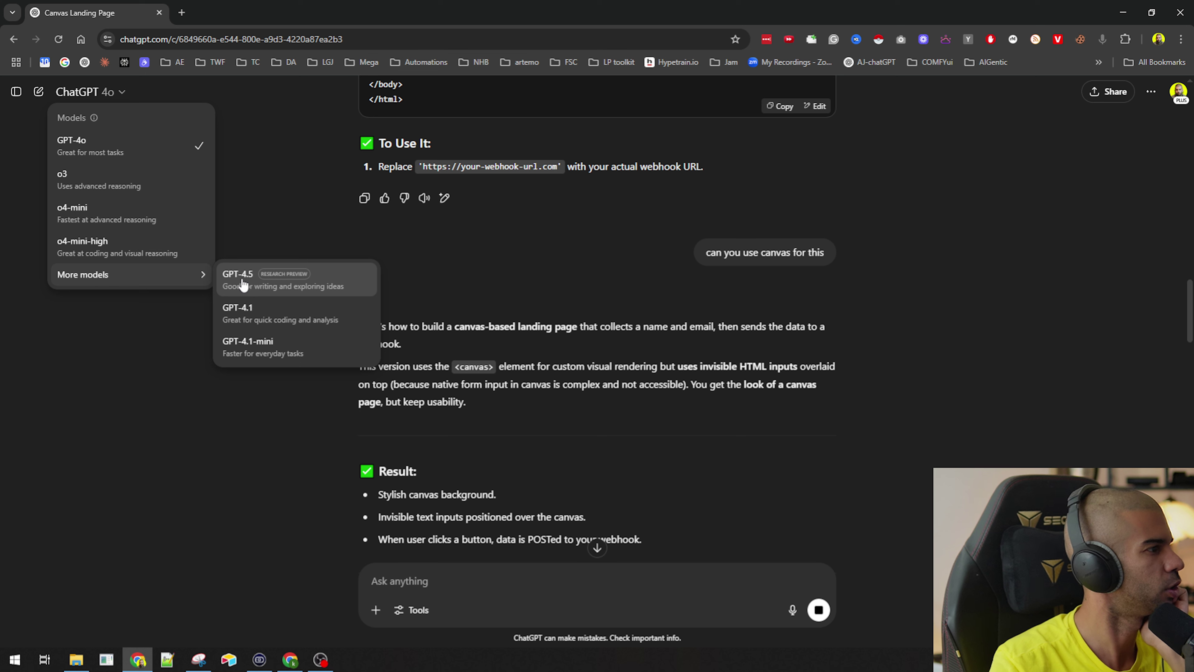
click(315, 288)
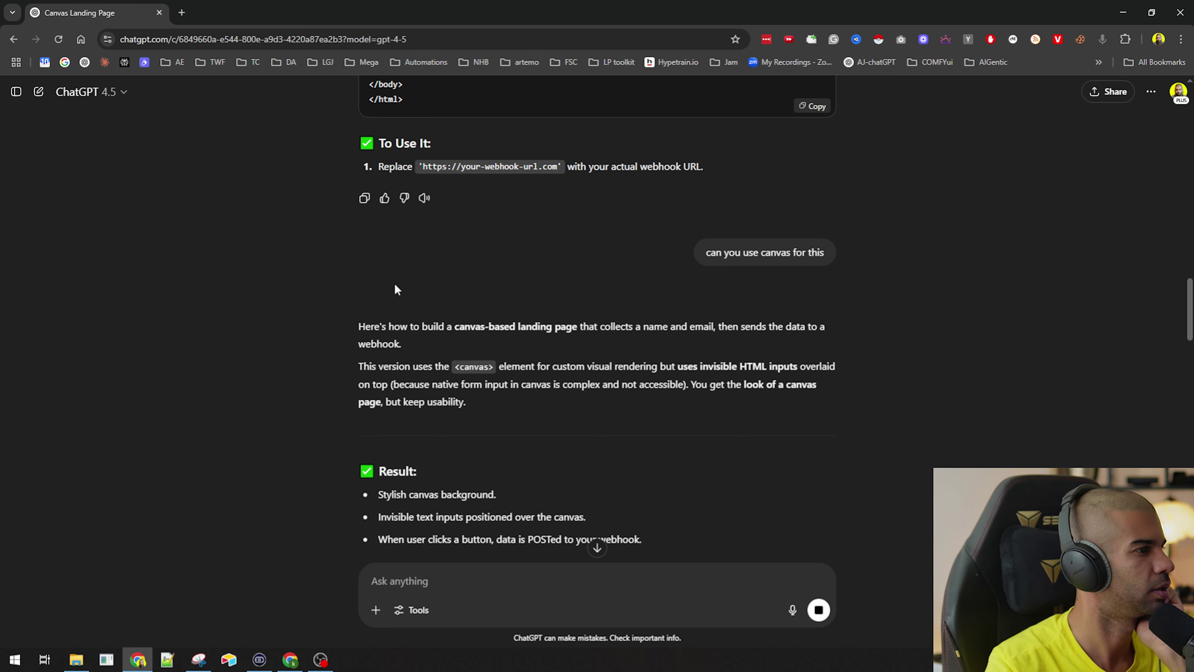
Step: Start a new chat, check the available tools and submit the prompt "write me an article about dog training"
click(86, 62)
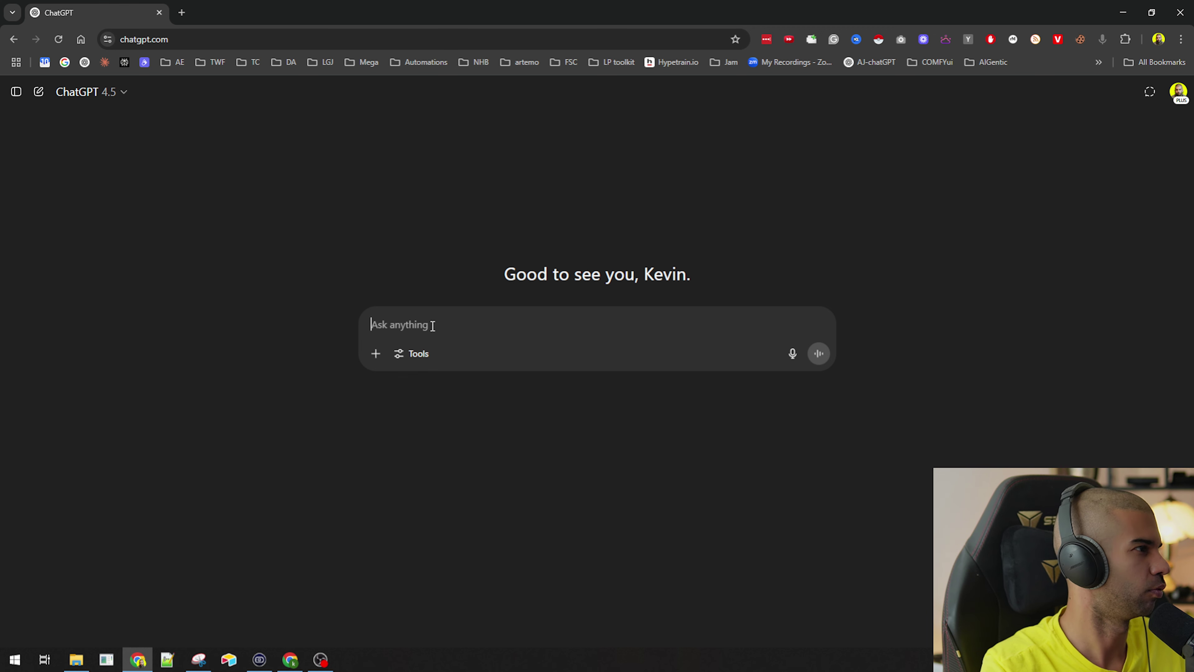
click(420, 353)
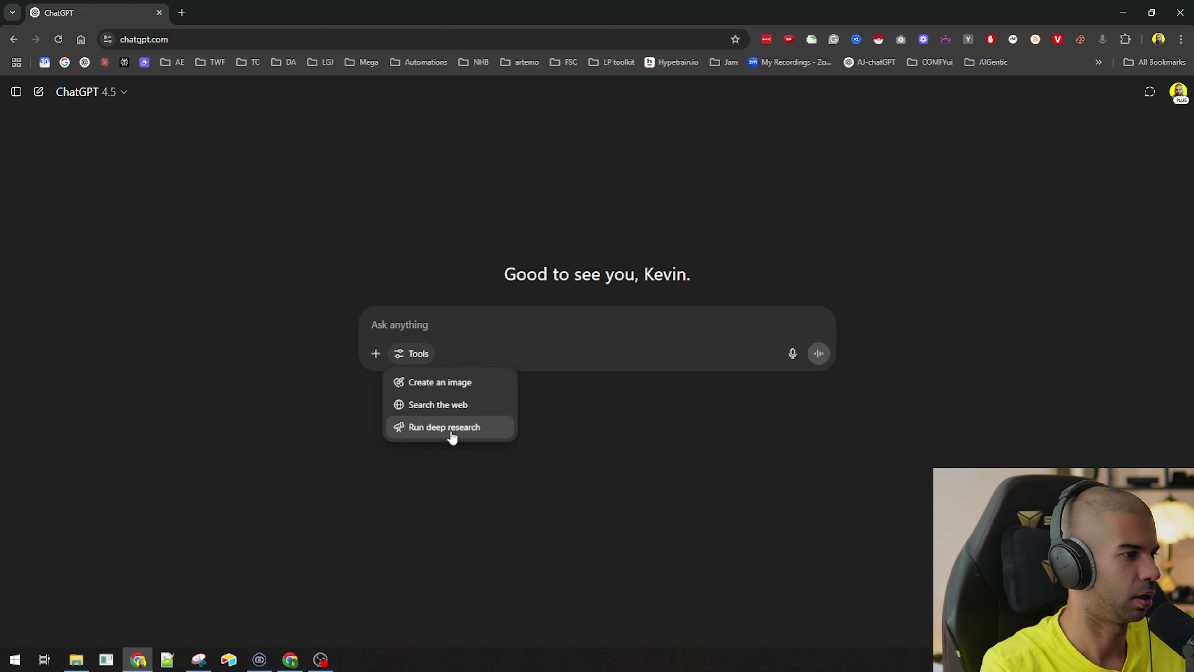
click(443, 324)
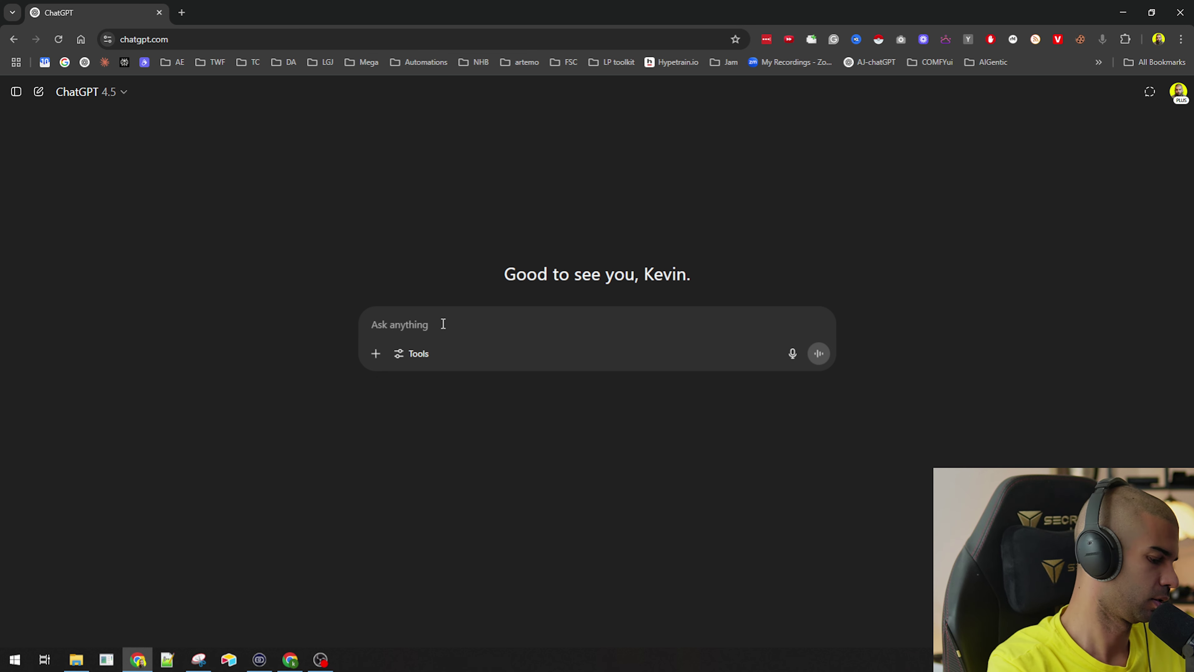
text(write me an article about)
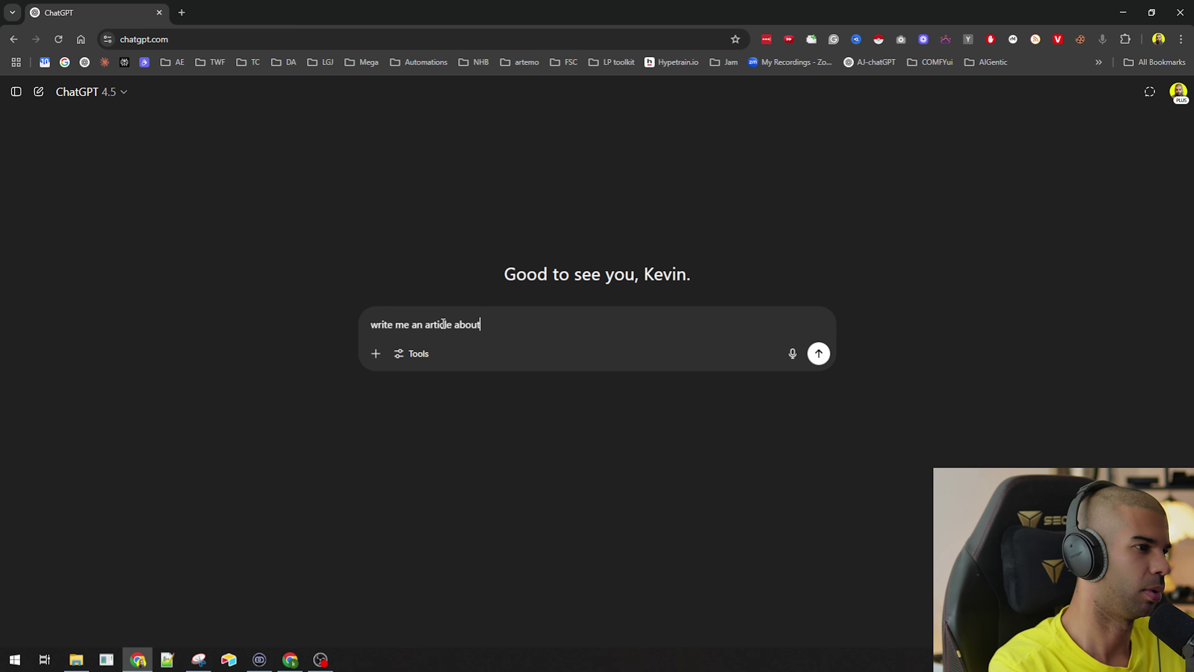
key(Return)
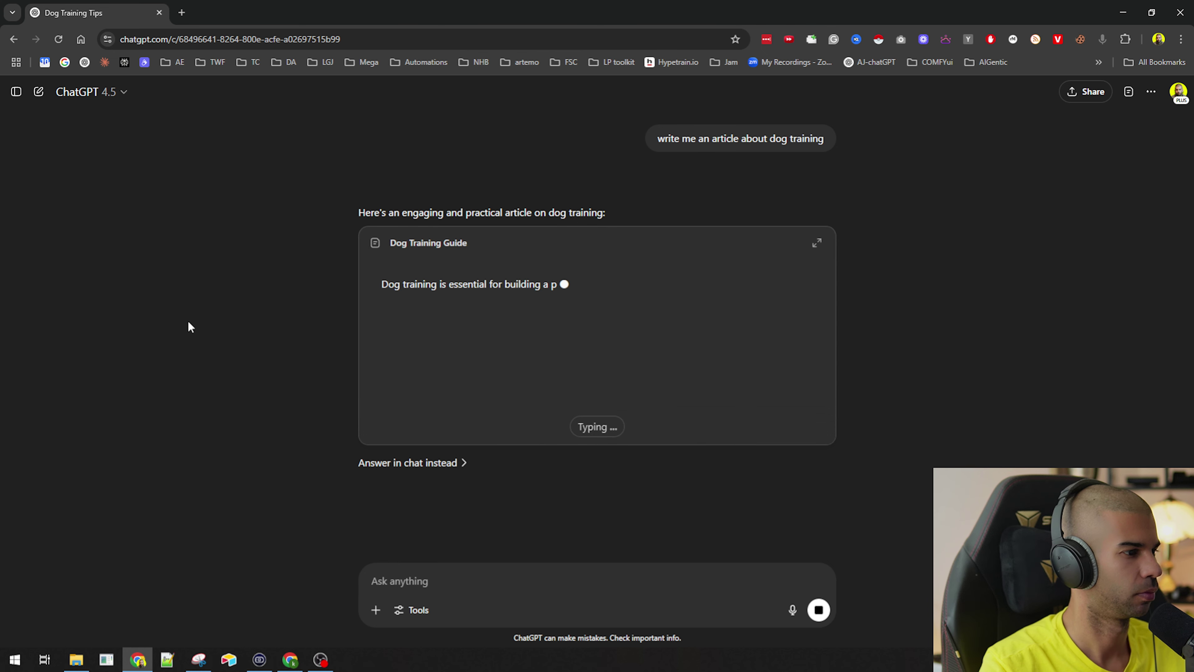
Step: Expand the dog training article into the full canvas view and rewrite it at the Middle School reading level
click(817, 243)
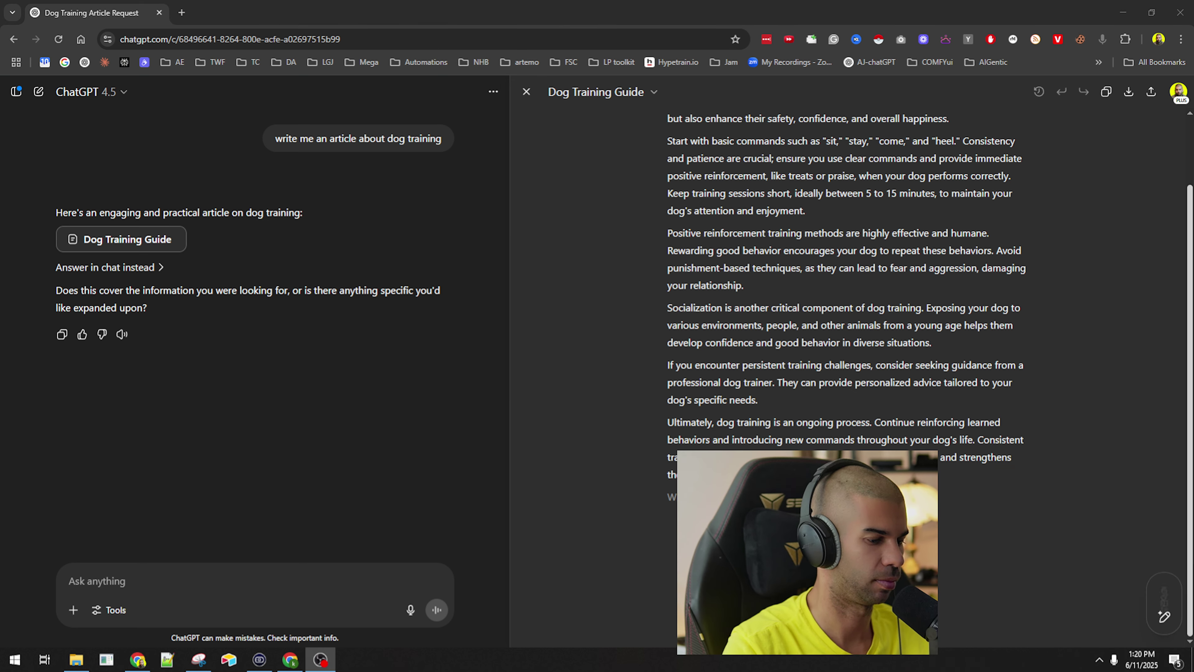
mouse_move(1160, 628)
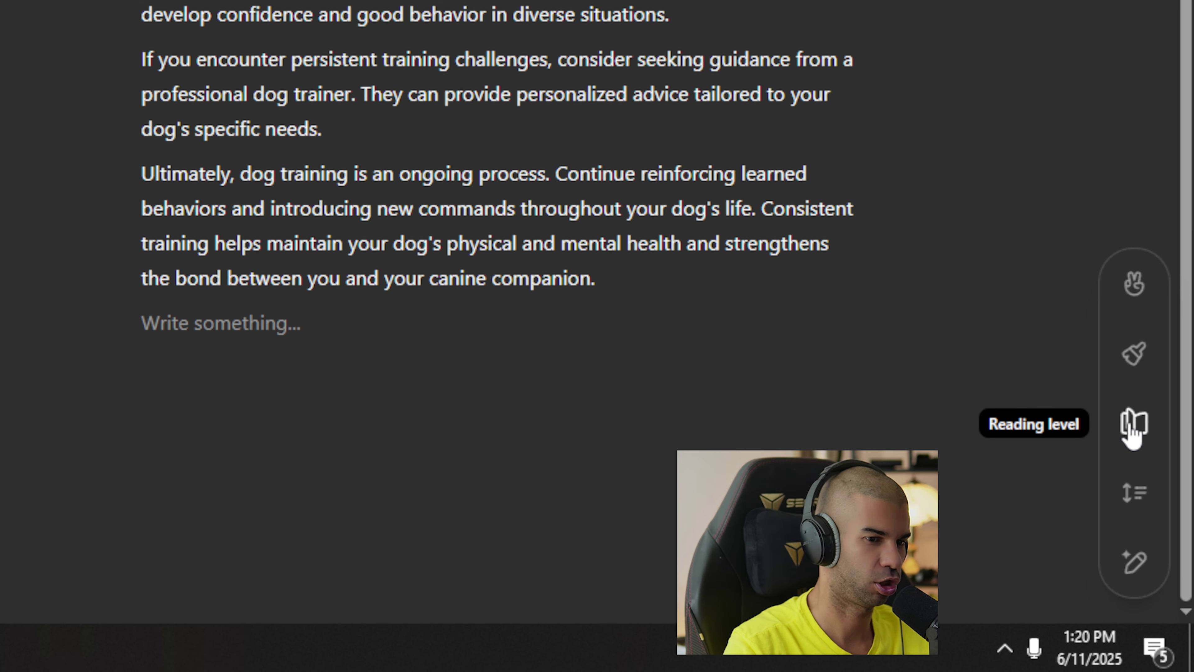
click(1134, 428)
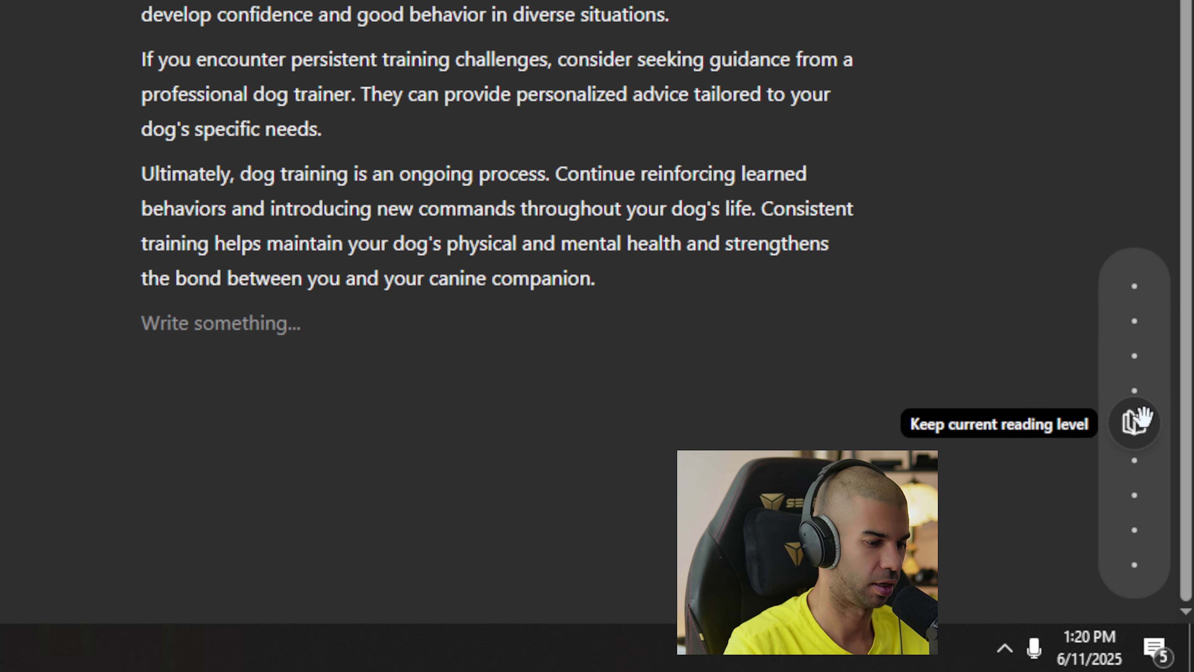
drag(1142, 416, 1147, 511)
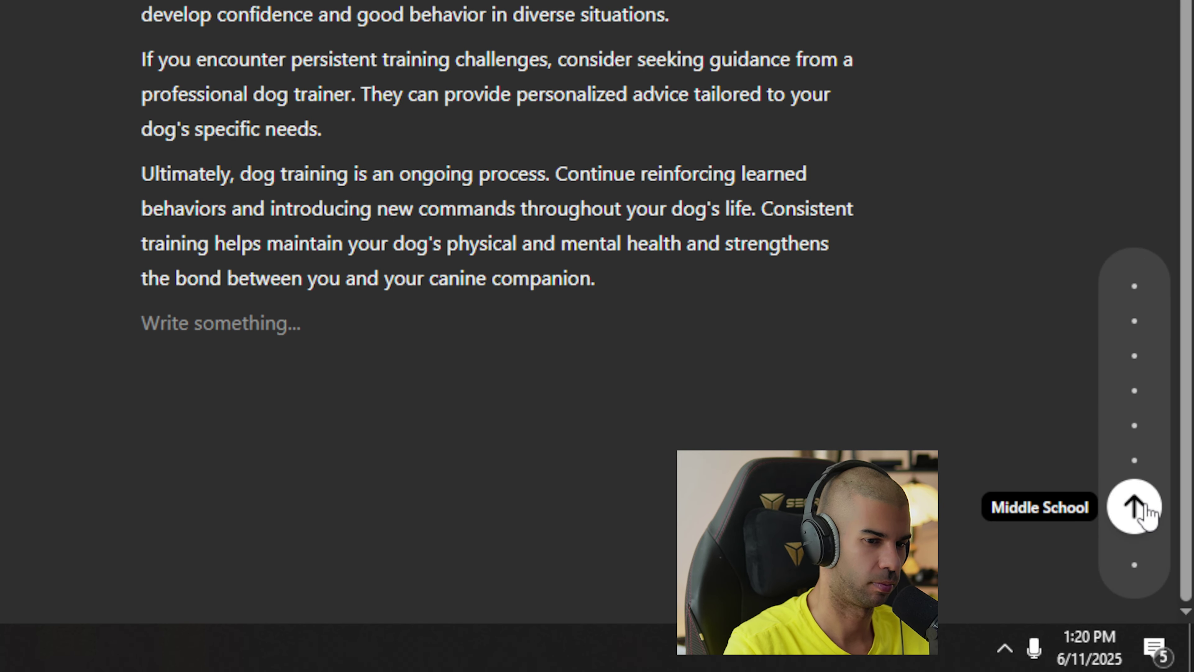
click(1147, 510)
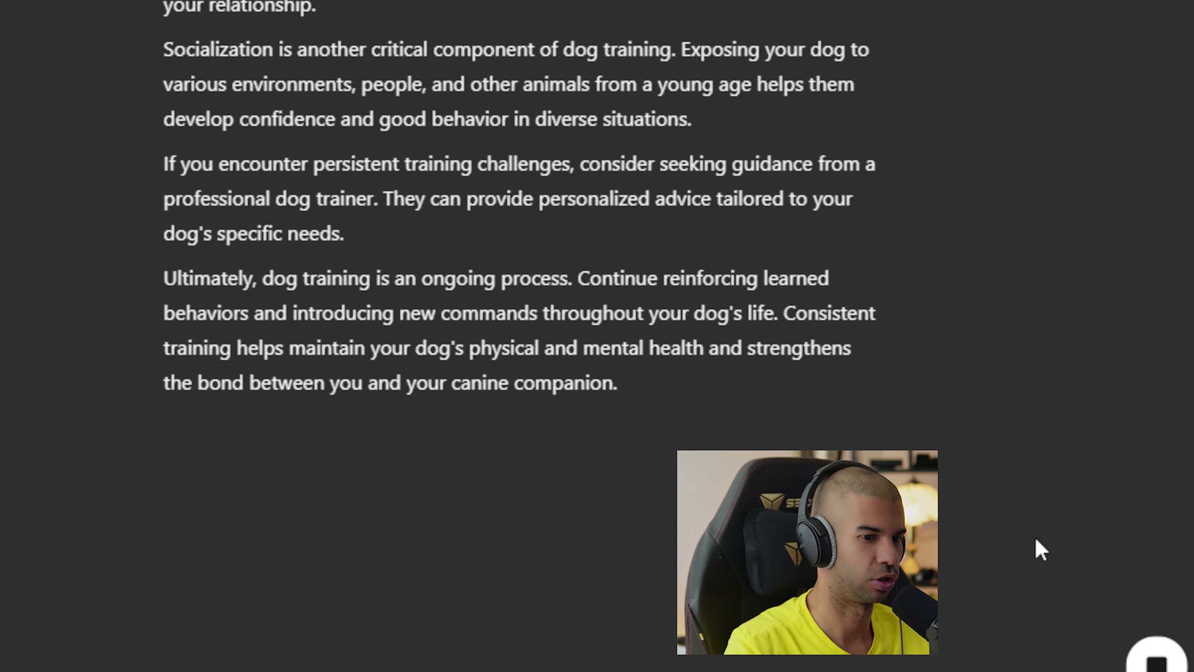
mouse_move(1162, 664)
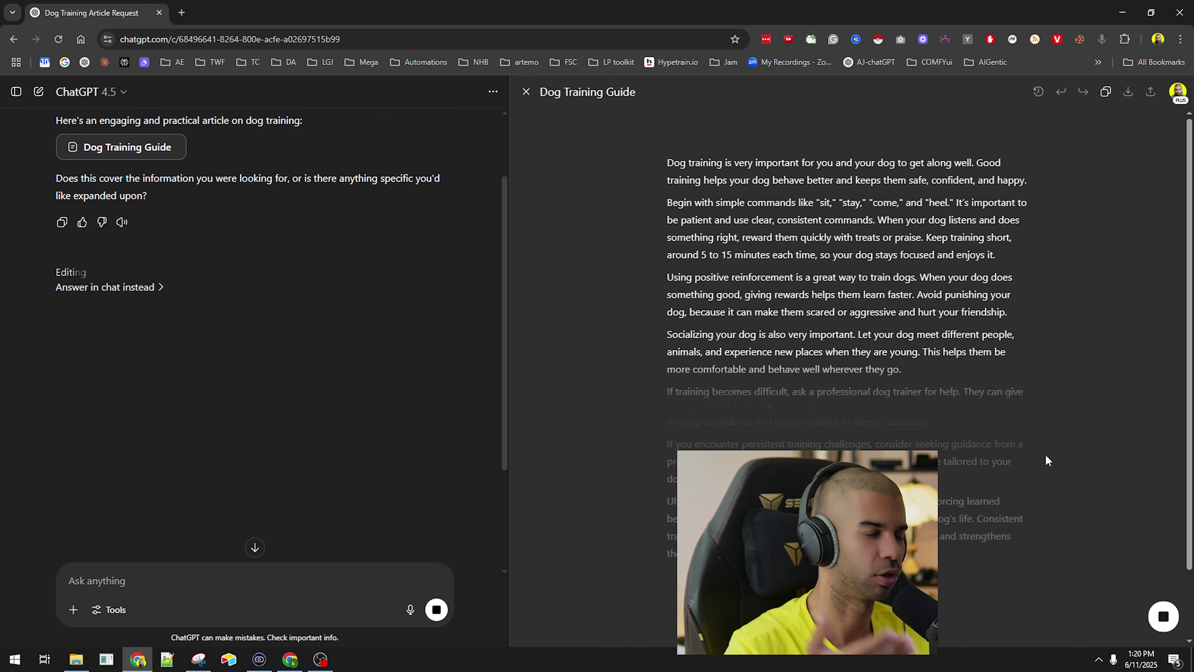
scroll(988, 440, down, 2)
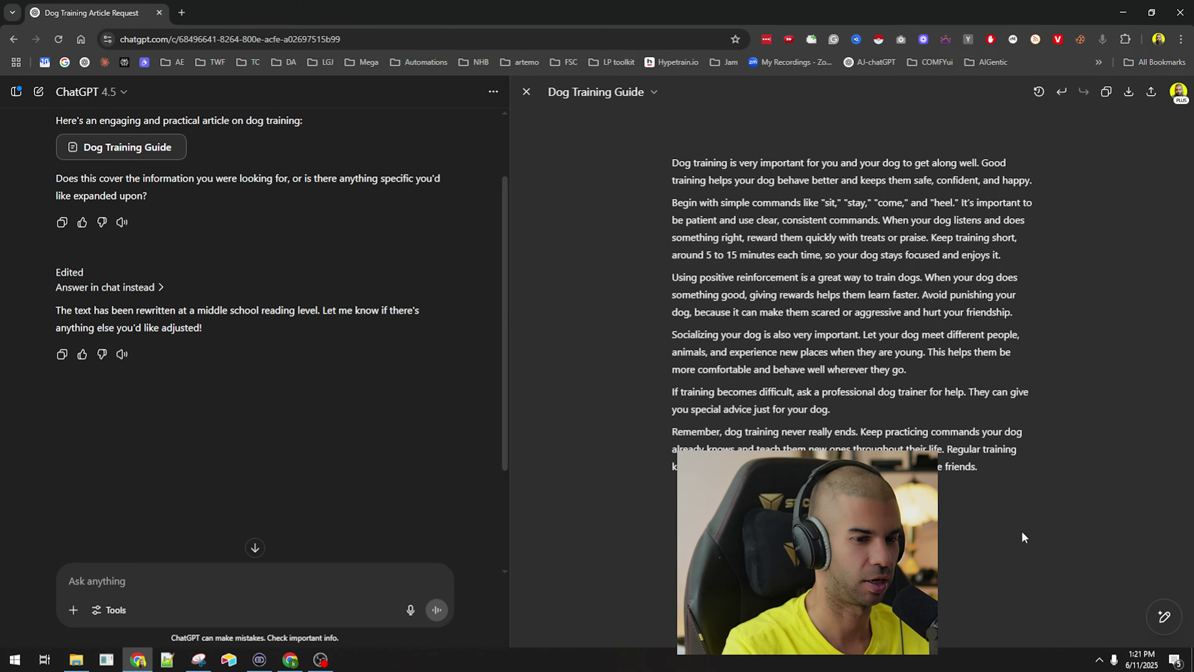
Step: Add emojis to the article using the Words option
mouse_move(1165, 614)
click(1163, 478)
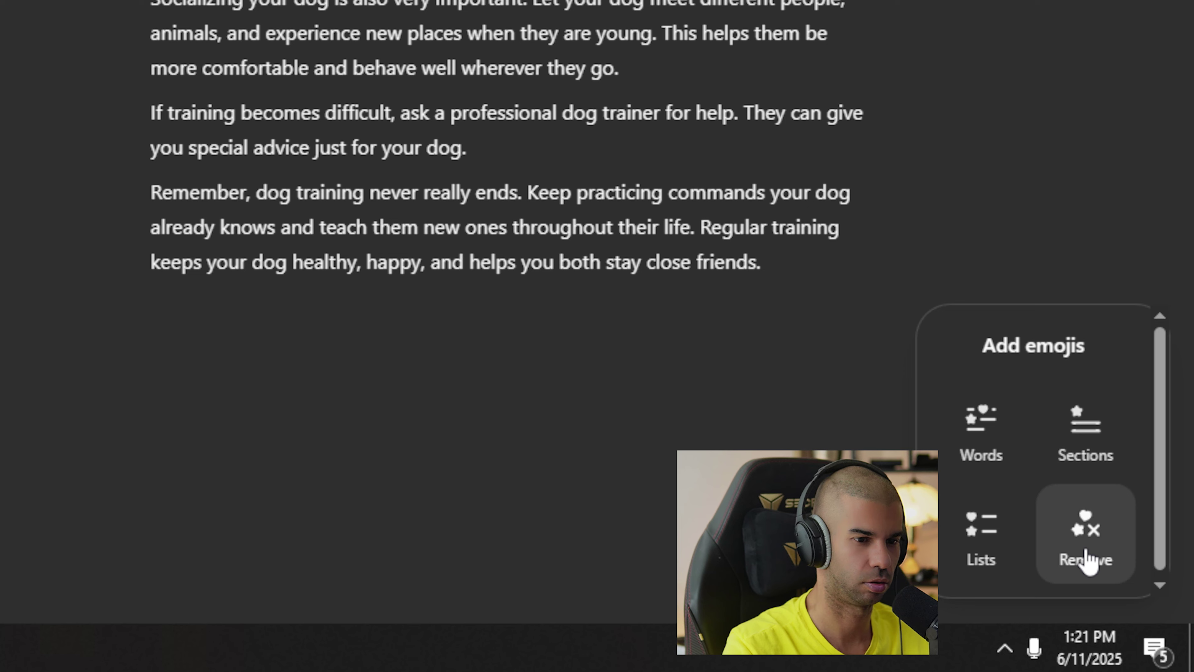
click(984, 422)
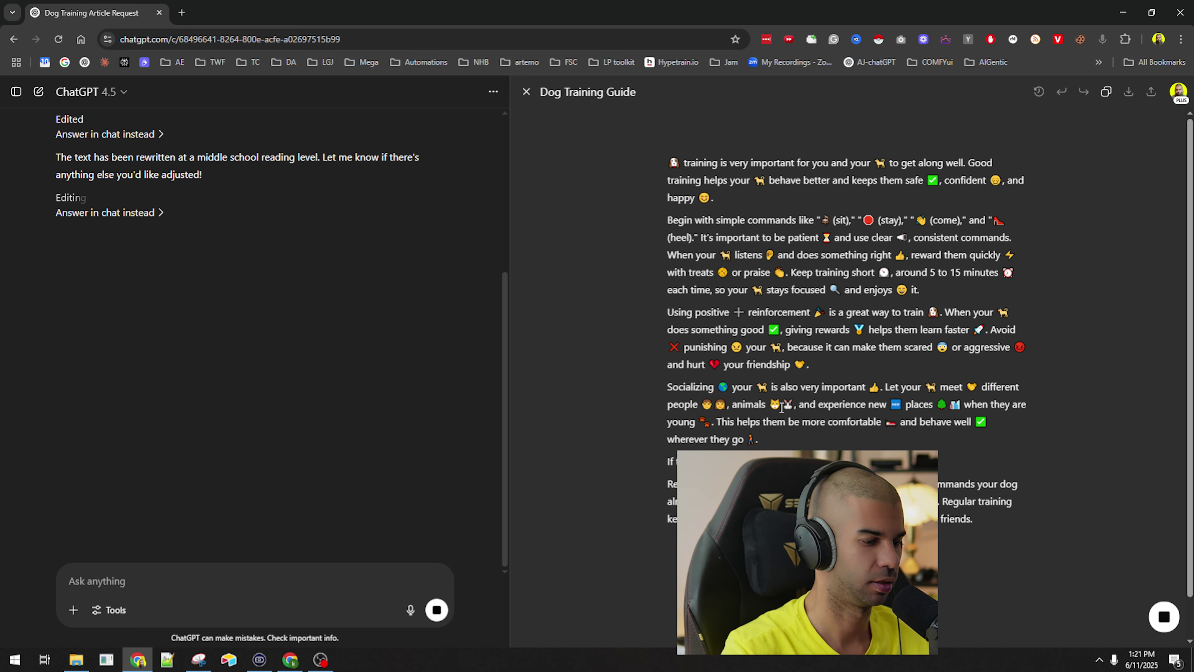
scroll(747, 346, down, 1)
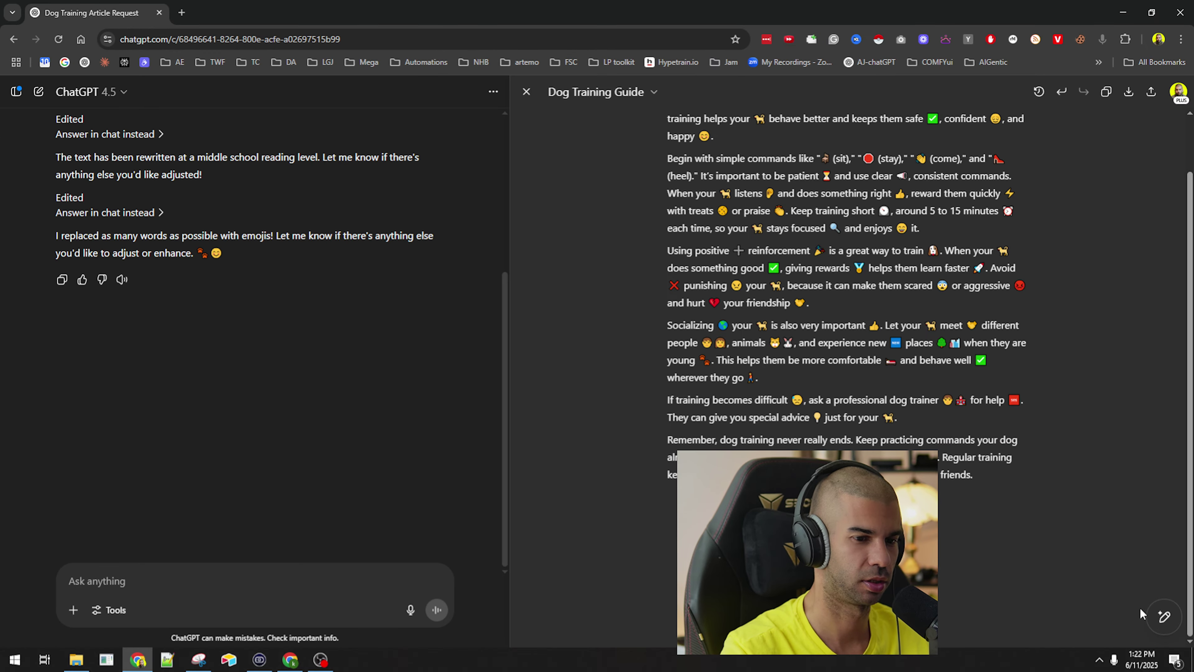
Step: Look over the canvas editing shortcuts and apply the final polish to the emoji-filled article
mouse_move(1167, 617)
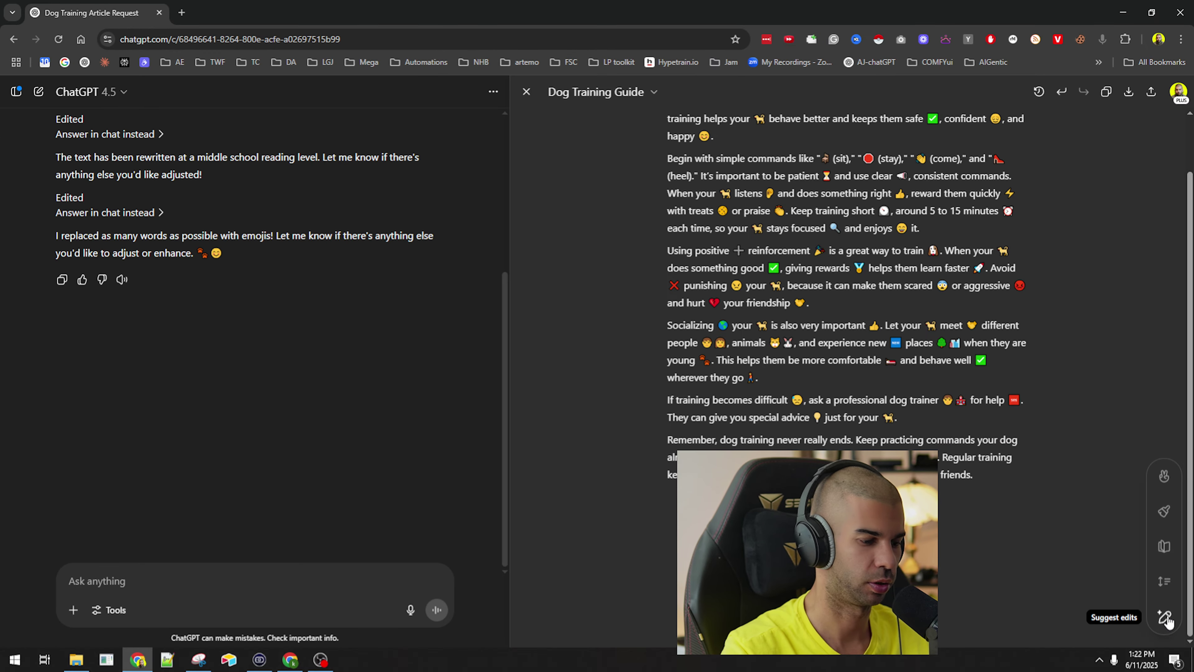
click(1167, 585)
mouse_move(1165, 546)
mouse_down()
mouse_move(1180, 474)
mouse_move(1171, 617)
mouse_move(1174, 555)
mouse_up()
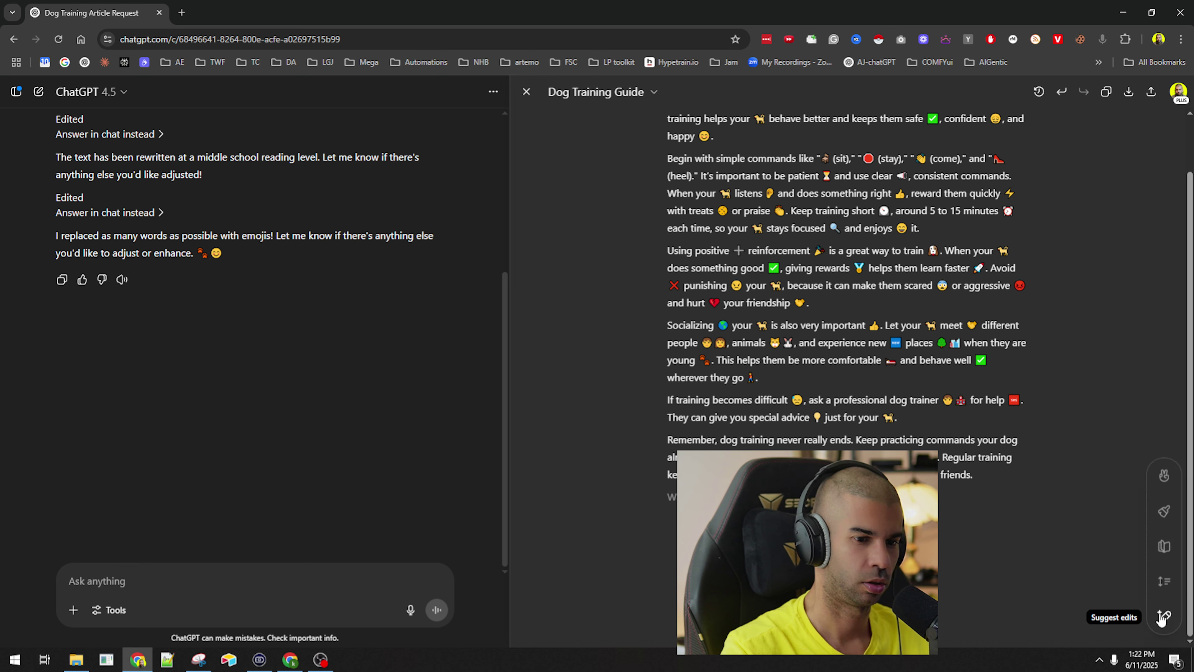
click(1164, 618)
click(1164, 513)
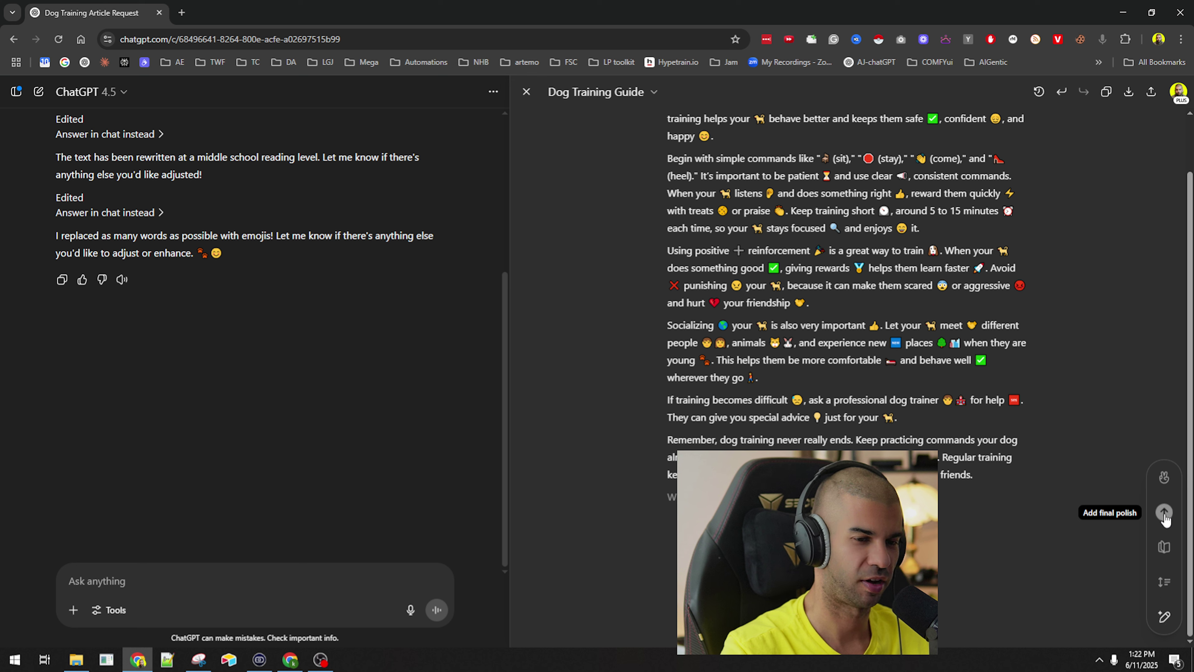
click(1165, 513)
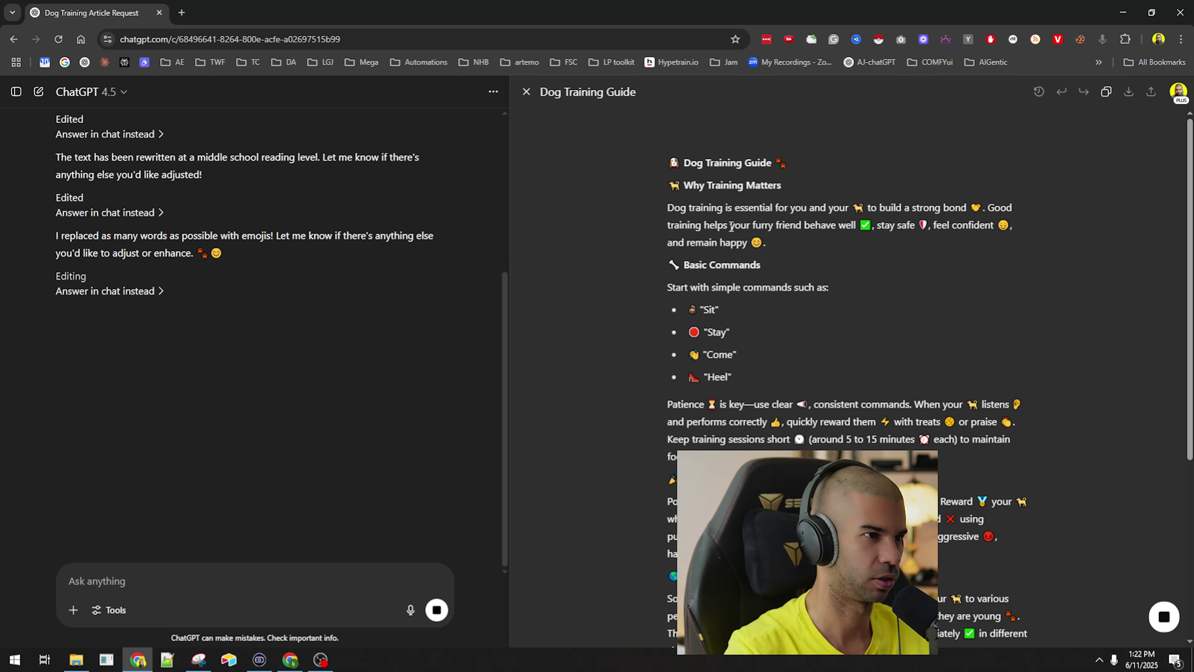
Step: Review the polished article's section headings, command list and body text from beginning to end
scroll(845, 272, down, 5)
scroll(845, 273, up, 5)
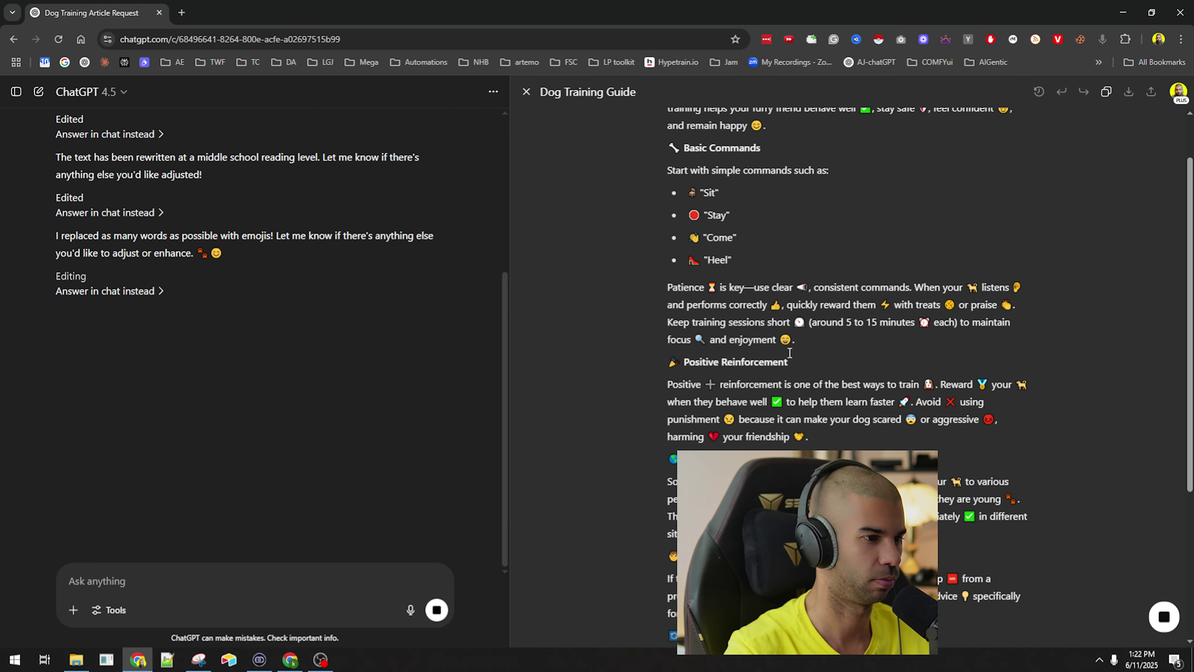
scroll(703, 188, down, 3)
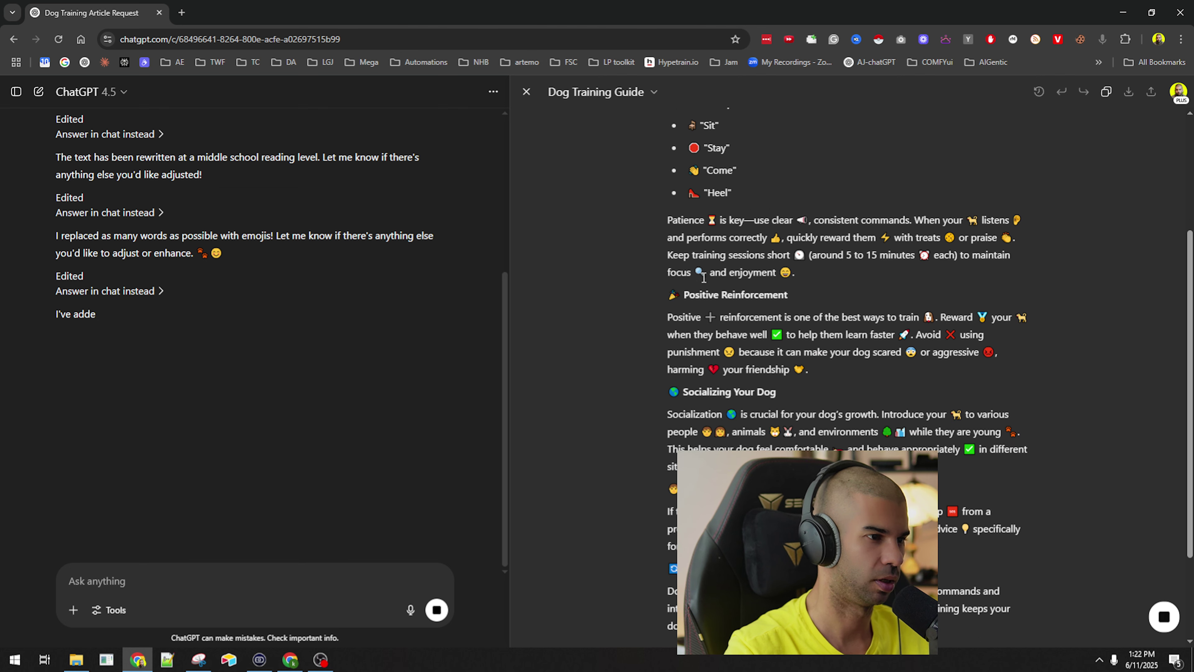
drag(695, 294, 752, 314)
scroll(753, 314, down, 3)
drag(699, 267, 739, 268)
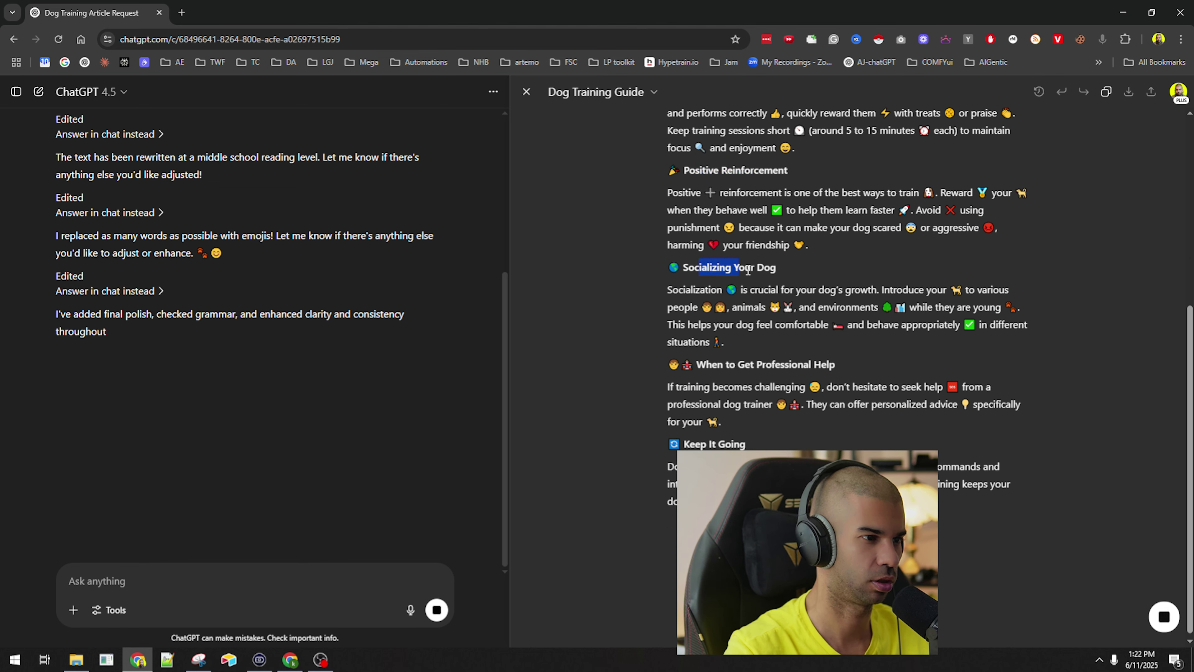
click(739, 268)
scroll(680, 162, up, 5)
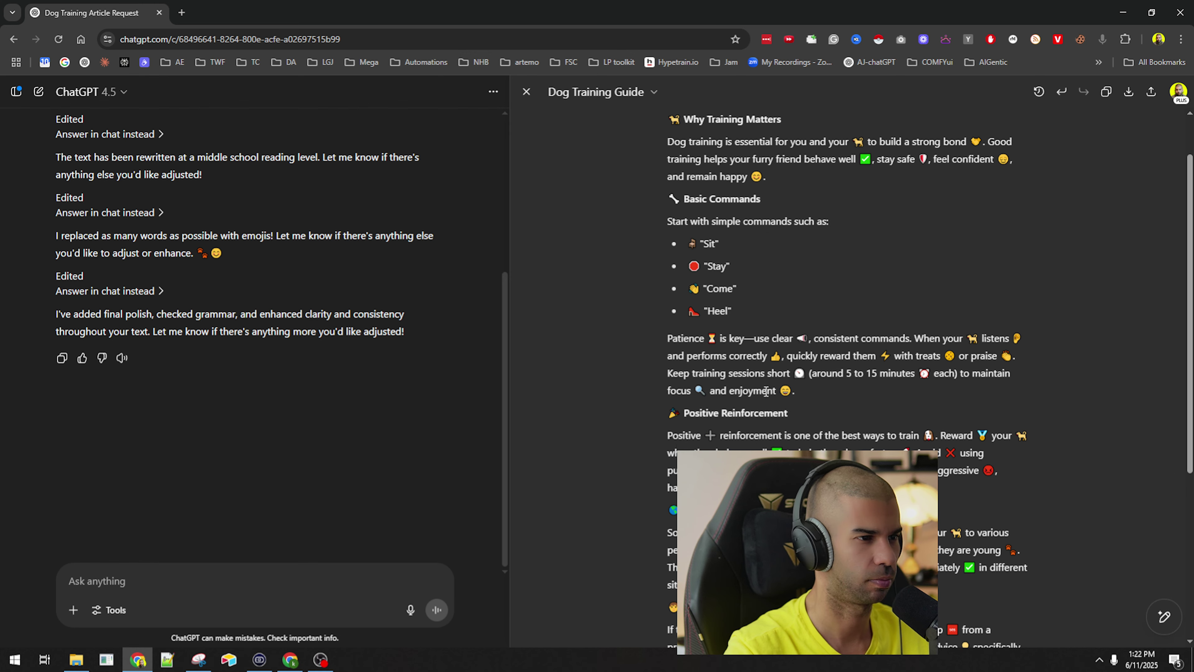
scroll(747, 363, down, 6)
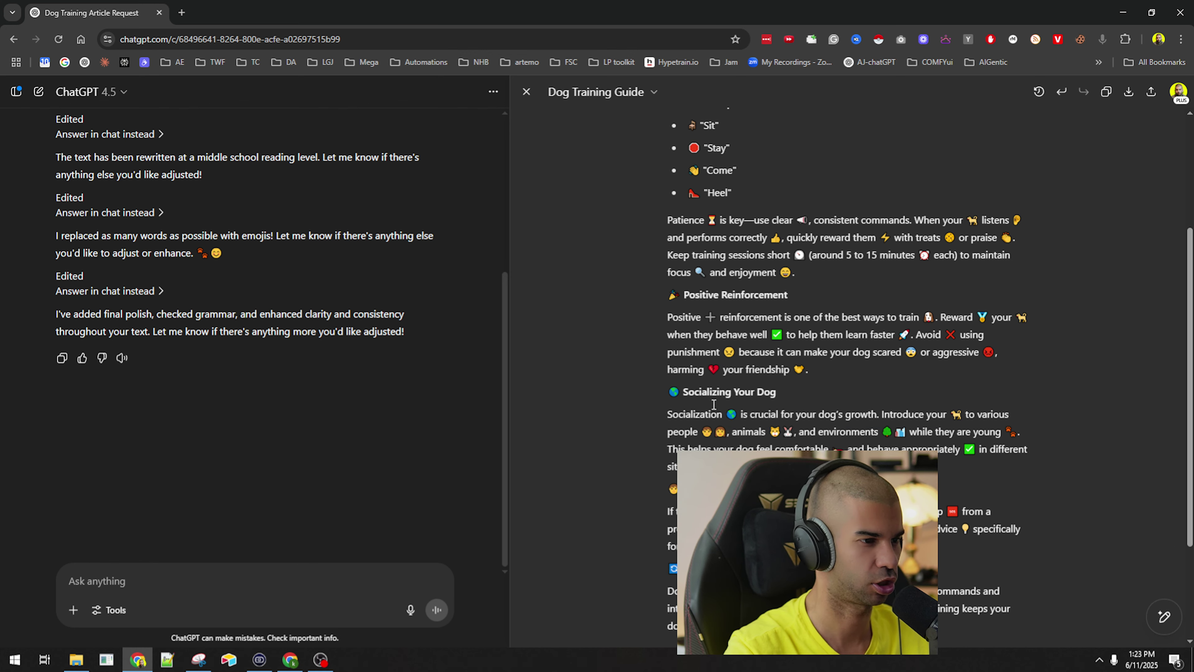